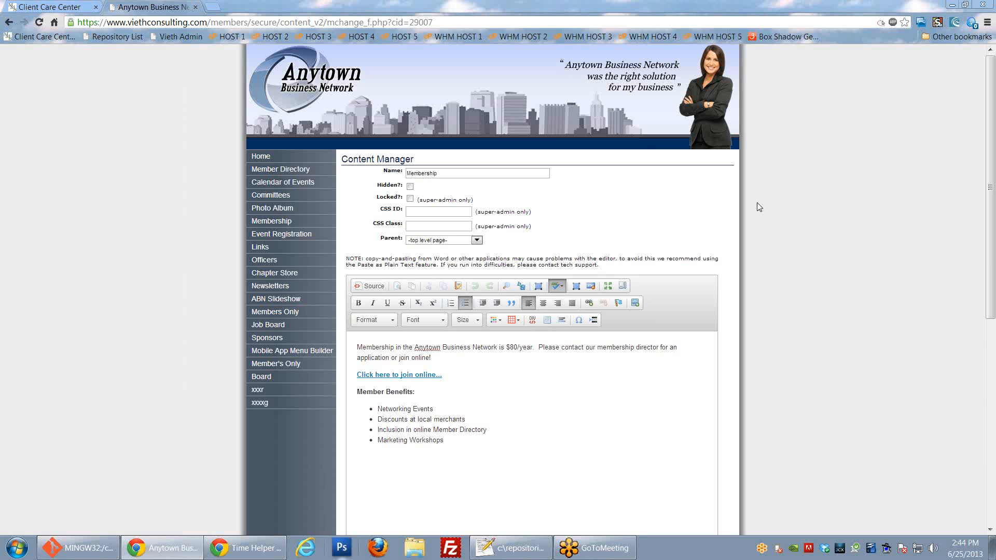
# Step: Switch the Membership page to HTML source view and select all of its source
pyautogui.scroll(-3, 751, 219)
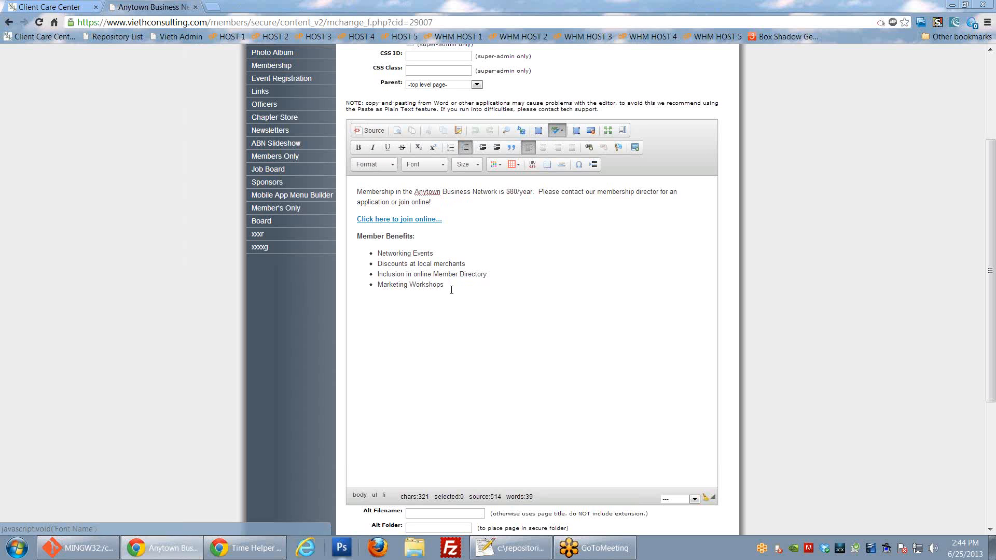
pyautogui.moveTo(455, 288); pyautogui.dragTo(354, 192)
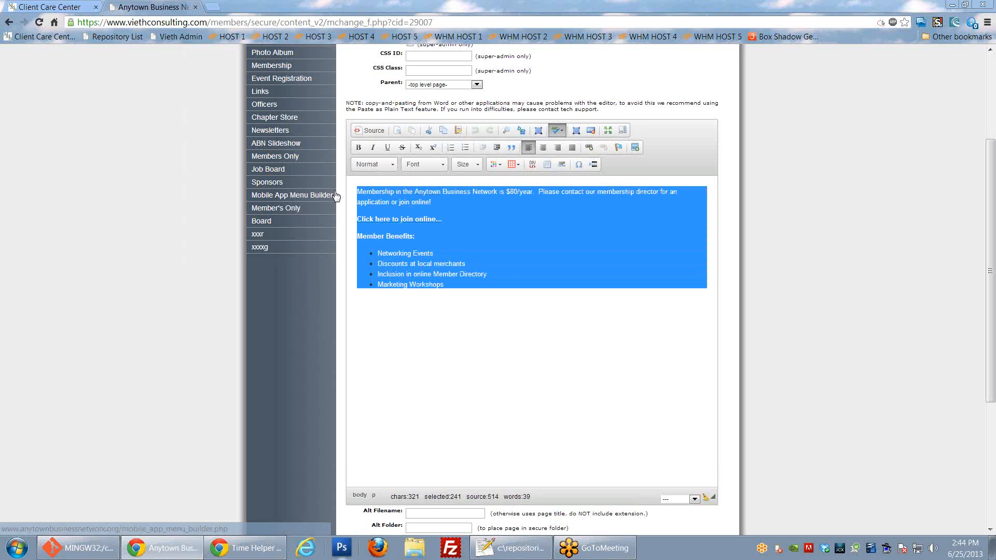
pyautogui.click(434, 342)
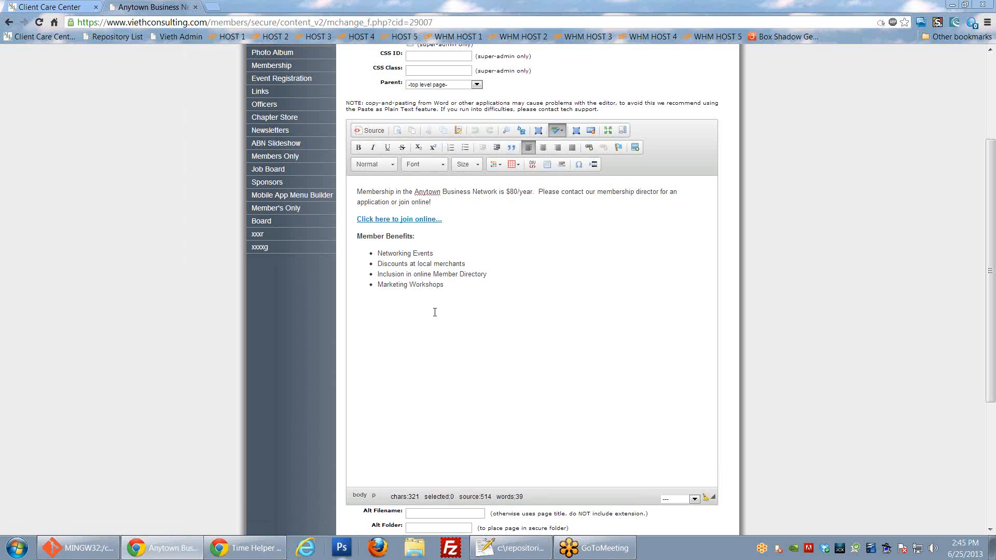
pyautogui.click(369, 130)
pyautogui.moveTo(434, 331); pyautogui.dragTo(372, 186)
# Step: Deselect the HTML source and toggle Source off to see the formatted page again
pyautogui.click(489, 340)
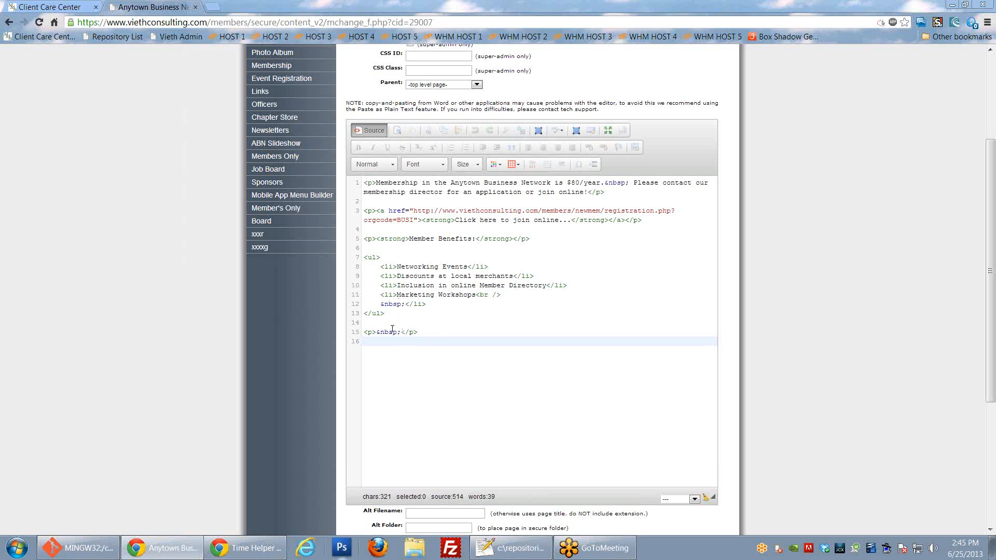
pyautogui.click(372, 131)
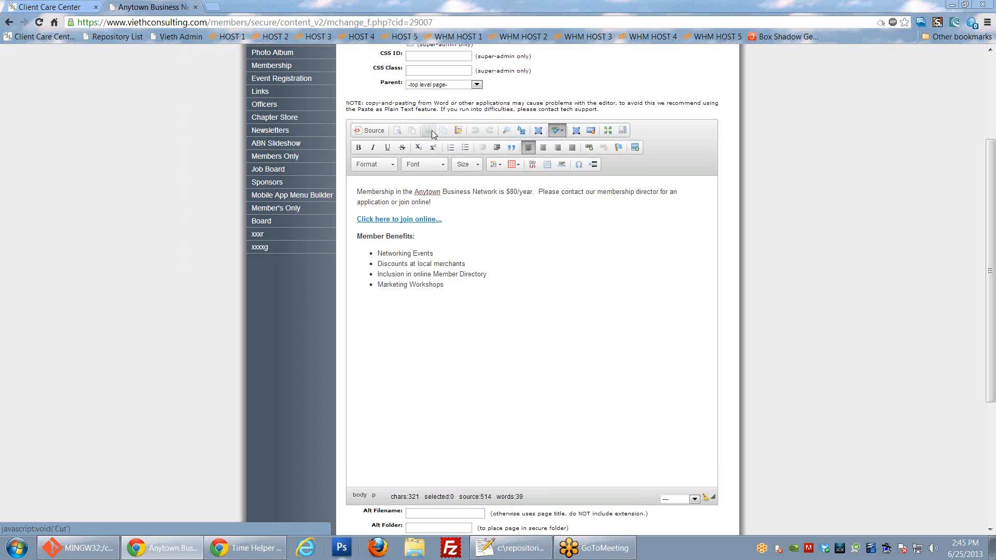
# Step: Try cutting words from the opening sentence, then bring up the Paste as Plain Text box
pyautogui.moveTo(380, 191); pyautogui.dragTo(426, 191)
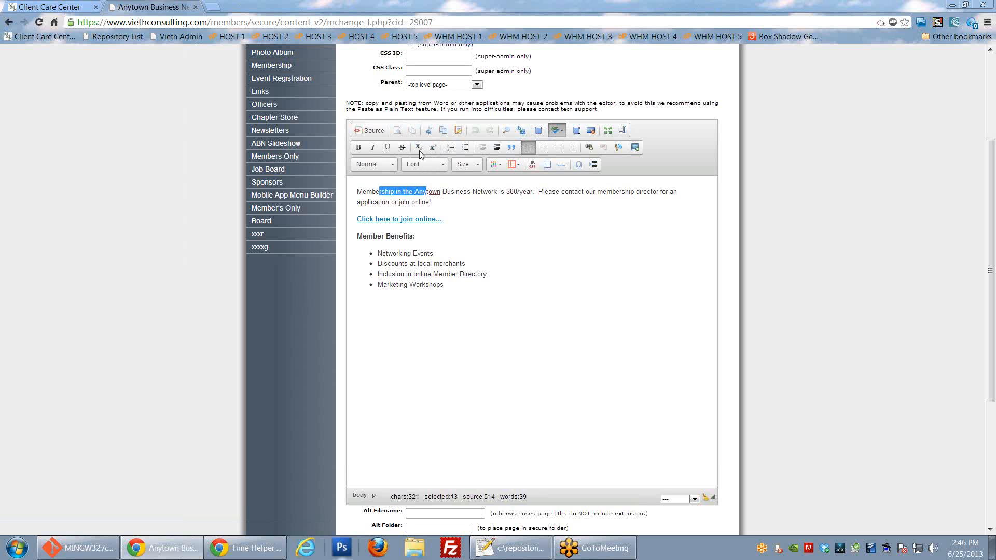
pyautogui.click(430, 130)
pyautogui.click(559, 298)
pyautogui.moveTo(358, 190); pyautogui.dragTo(423, 193)
pyautogui.click(430, 191)
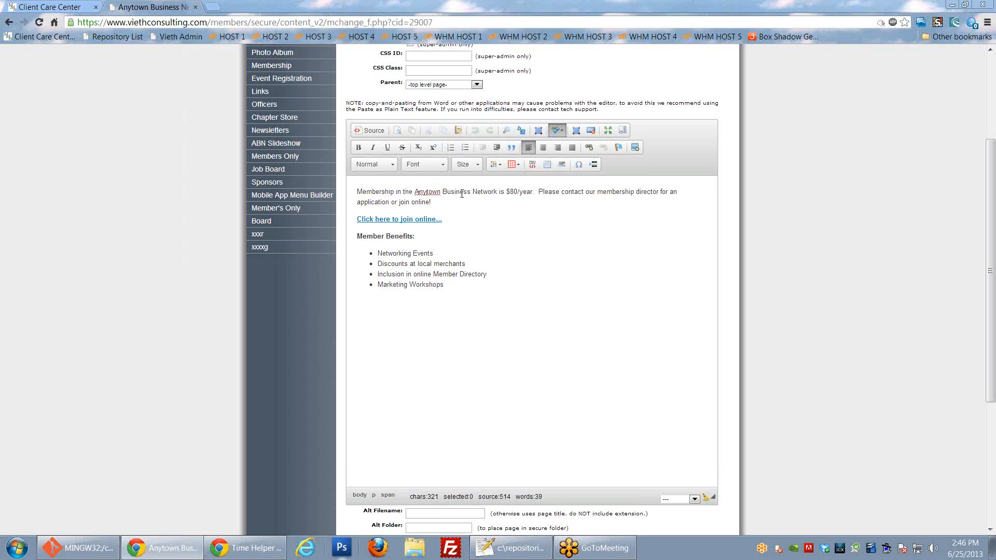
pyautogui.click(460, 130)
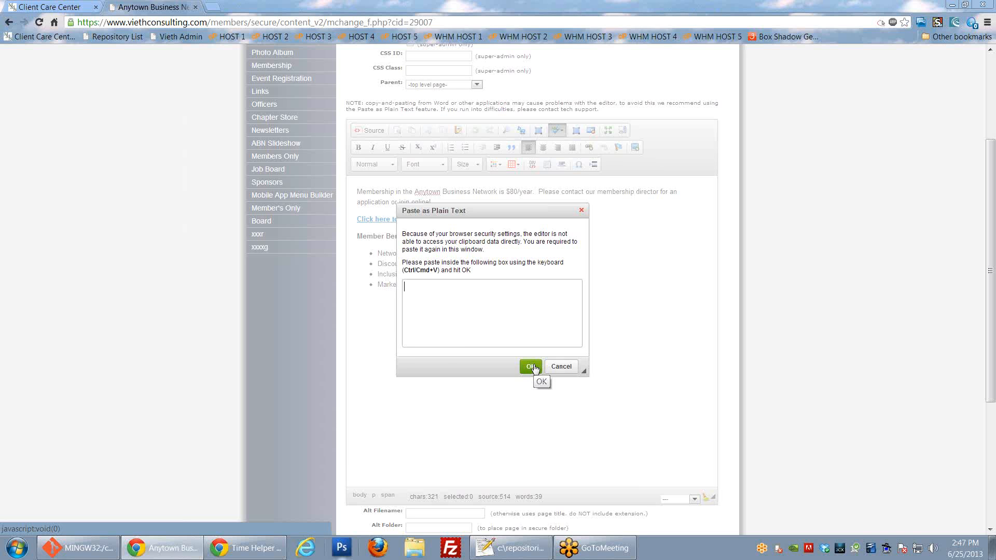
# Step: Cancel the Paste as Plain Text dialog so nothing is pasted
pyautogui.click(563, 369)
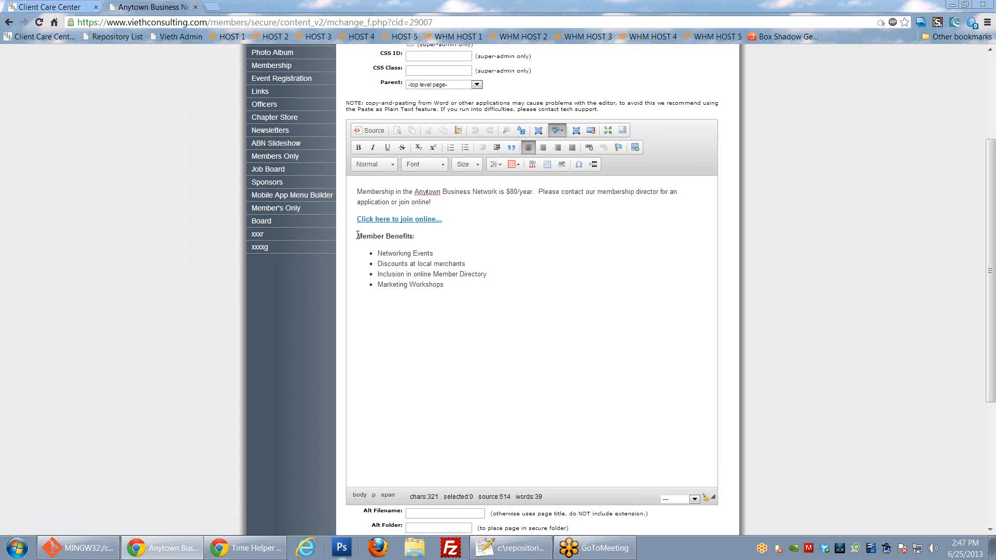
pyautogui.moveTo(357, 236); pyautogui.dragTo(383, 237)
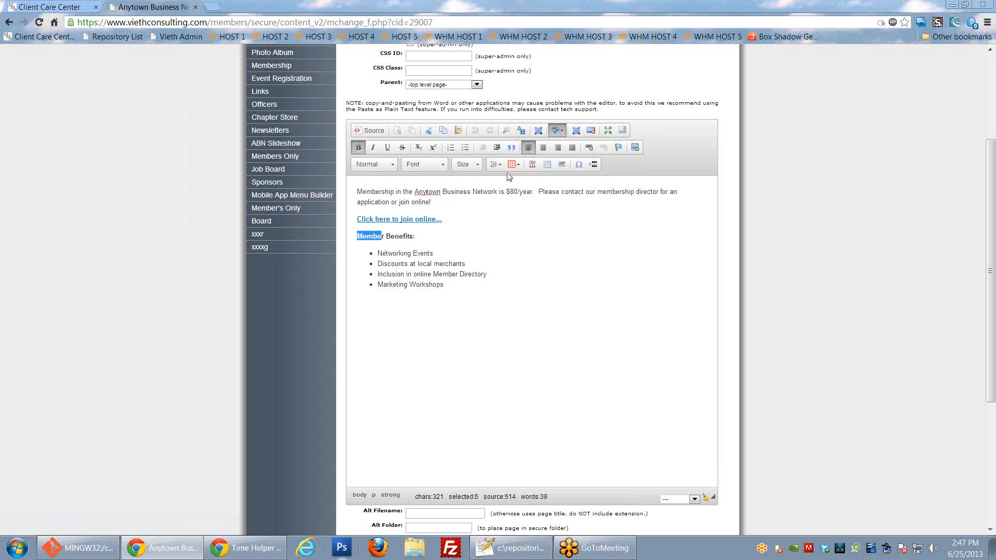
pyautogui.click(525, 227)
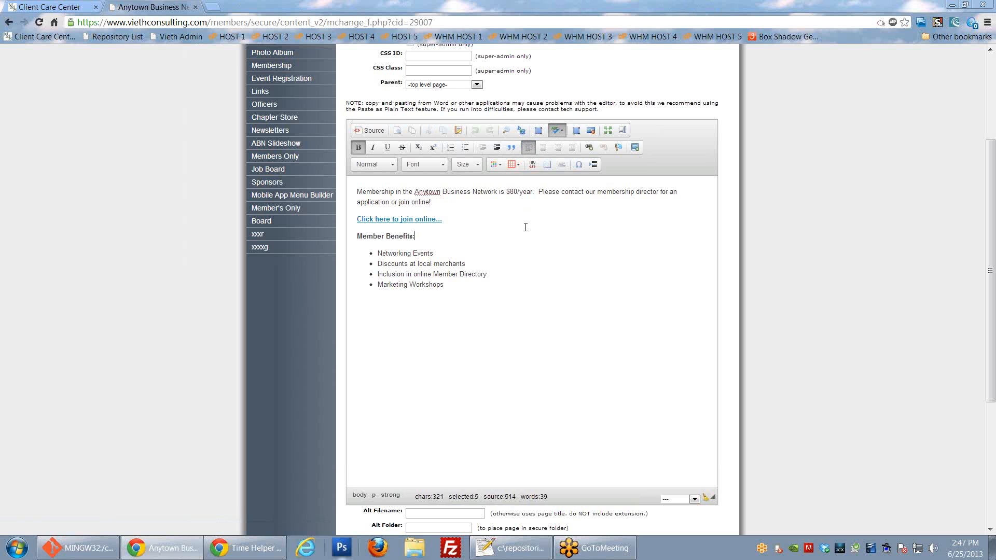
pyautogui.click(538, 130)
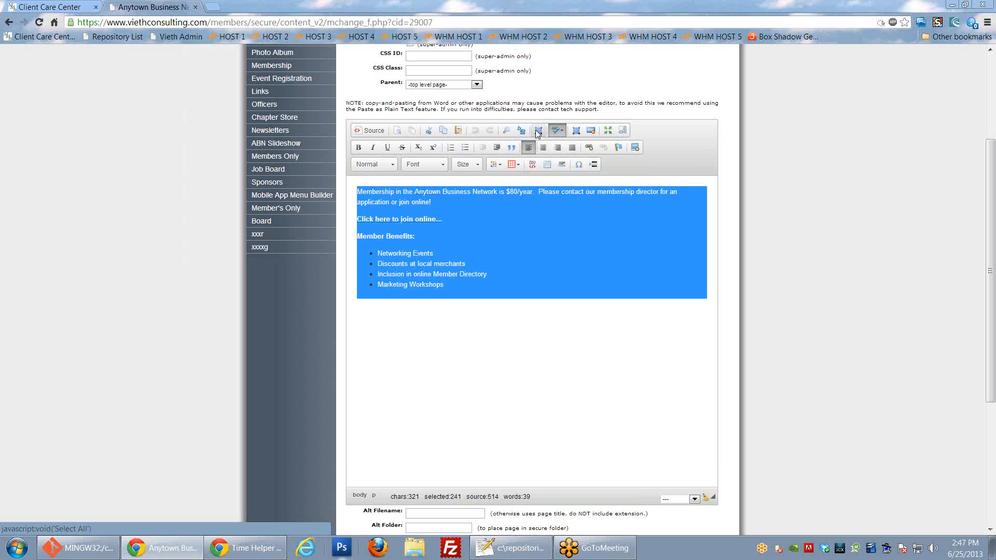
pyautogui.click(481, 236)
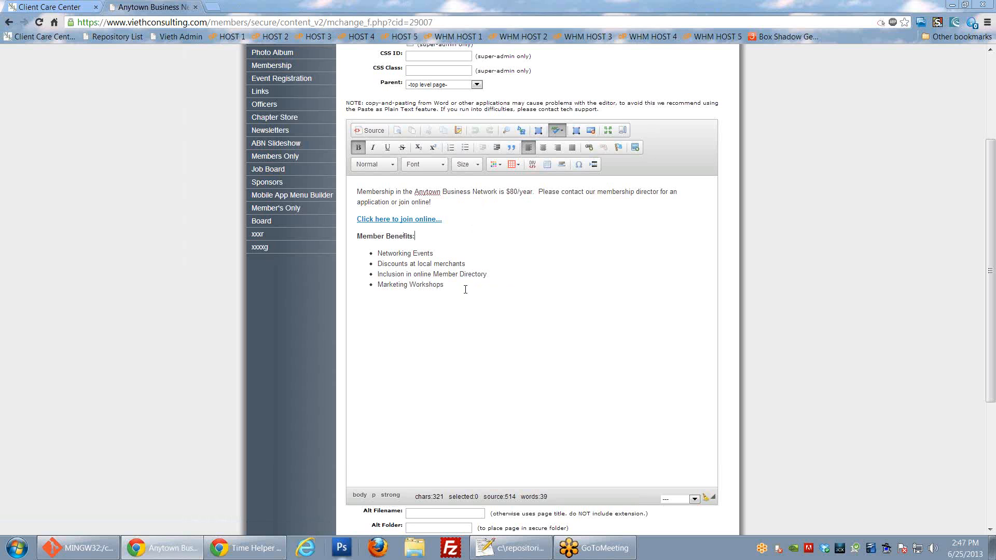
pyautogui.moveTo(465, 289); pyautogui.dragTo(340, 182)
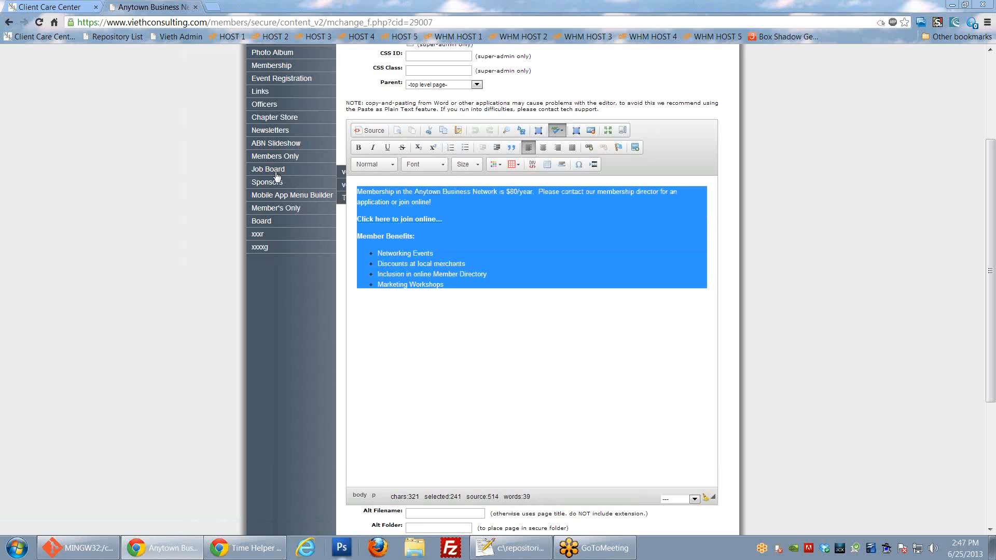
pyautogui.click(580, 162)
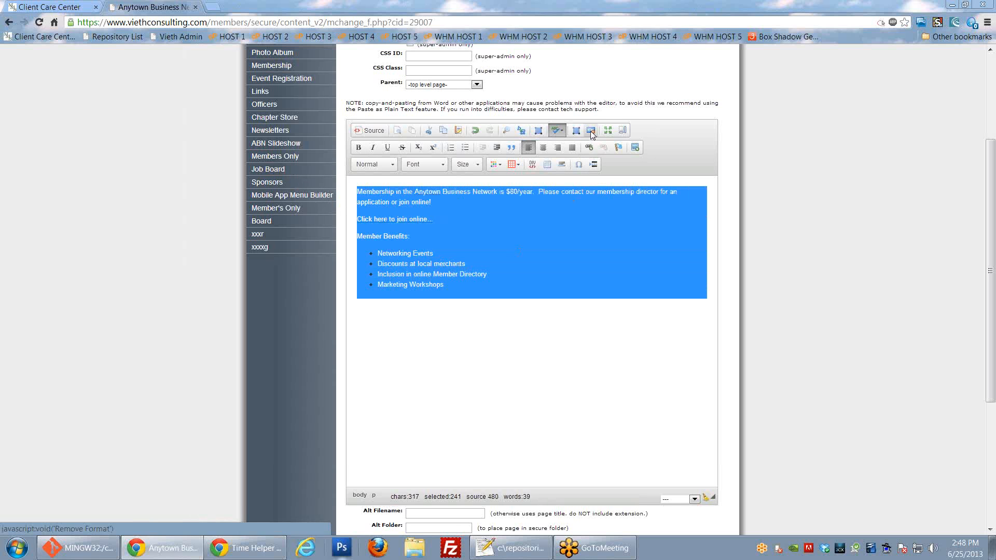
pyautogui.click(490, 264)
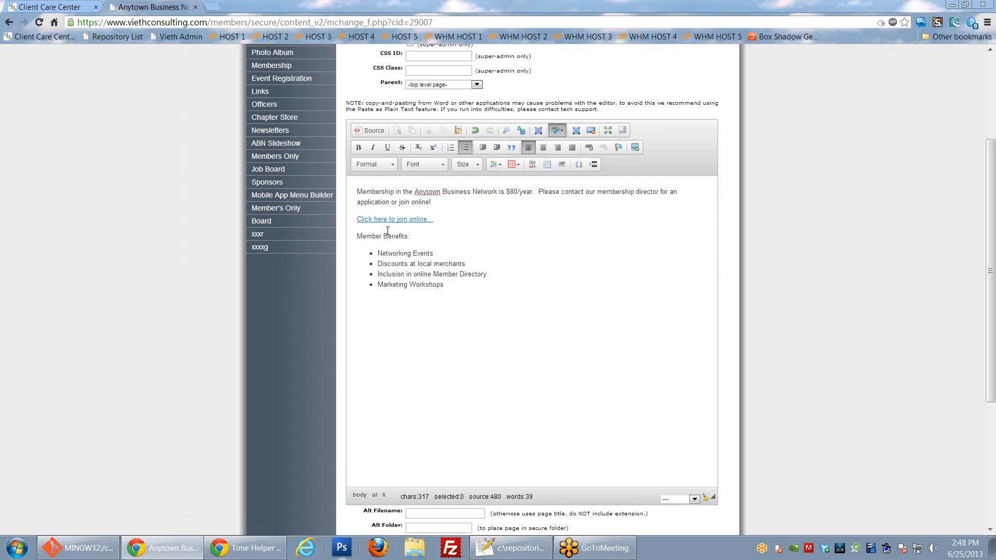
pyautogui.click(474, 130)
pyautogui.click(584, 259)
# Step: Type test text 'qwewqerqwe' below the benefits list, then delete it again
pyautogui.click(443, 309)
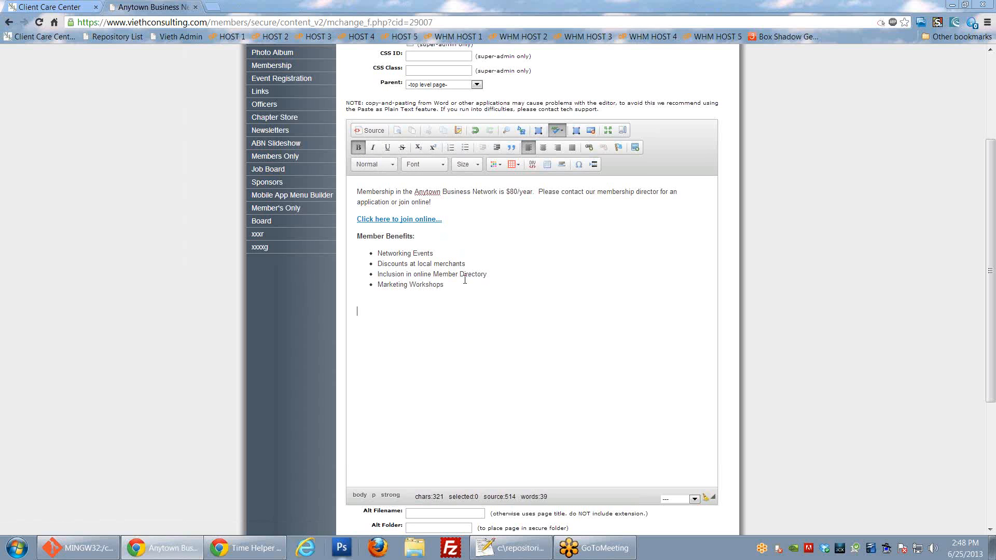
pyautogui.write('qwewqerqwe')
pyautogui.doubleClick(398, 312)
pyautogui.press('BackSpace')
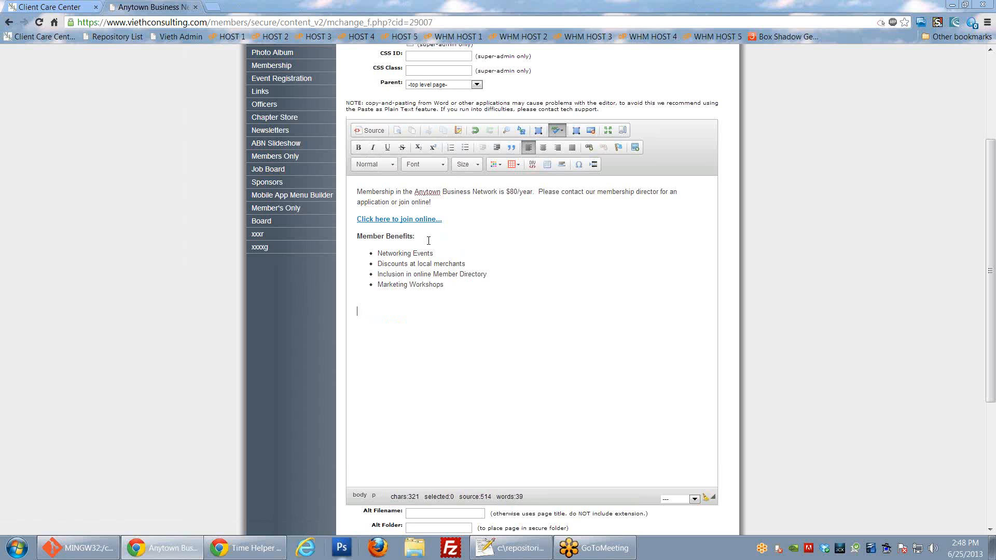
# Step: Make Networking Events in the first bullet bold with Ctrl+B
pyautogui.moveTo(377, 254); pyautogui.dragTo(433, 255)
pyautogui.hotkey('ctrl', 'b')
pyautogui.click(443, 257)
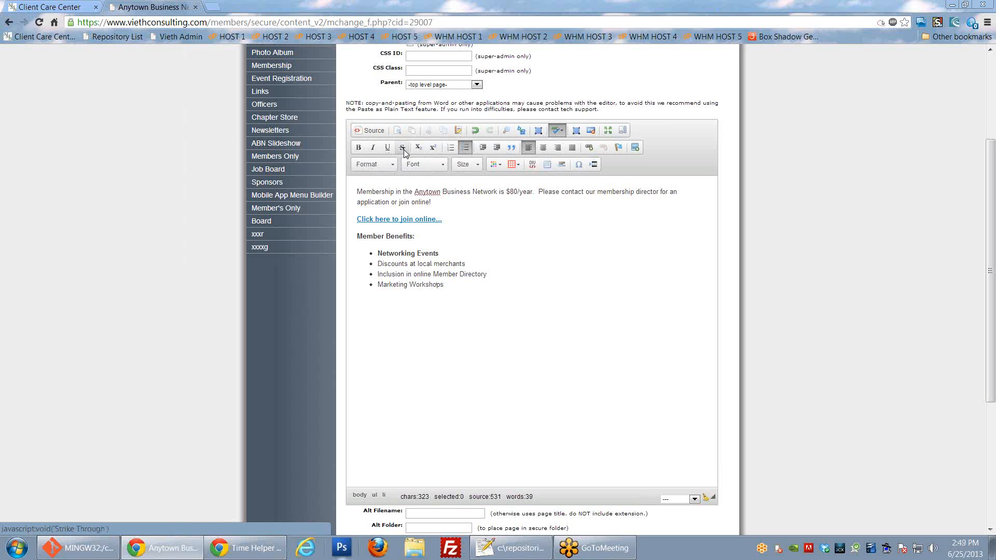
# Step: Try strikethrough, subscript and superscript on Marketing Workshops, then remove them all
pyautogui.moveTo(445, 284); pyautogui.dragTo(377, 285)
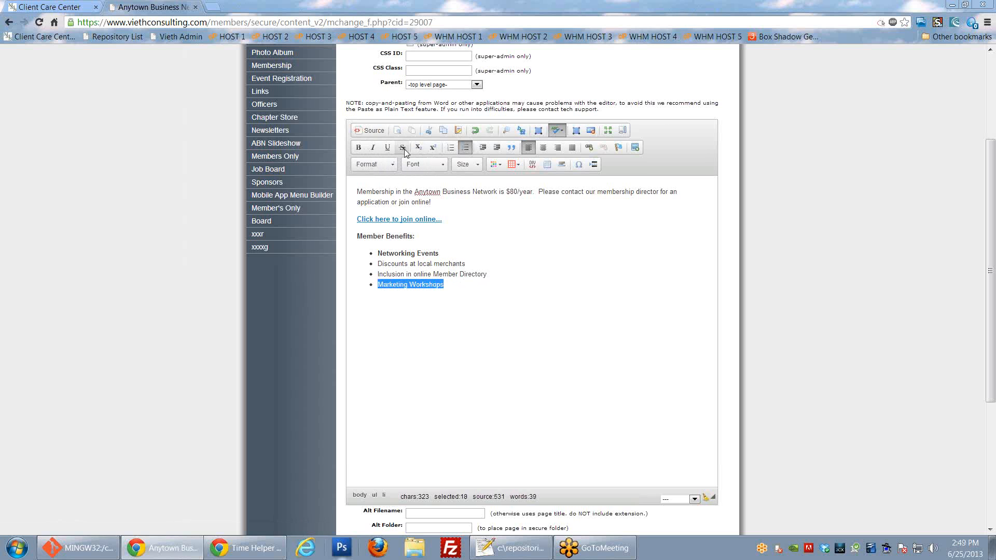
pyautogui.click(403, 147)
pyautogui.click(467, 276)
pyautogui.moveTo(457, 284); pyautogui.dragTo(377, 284)
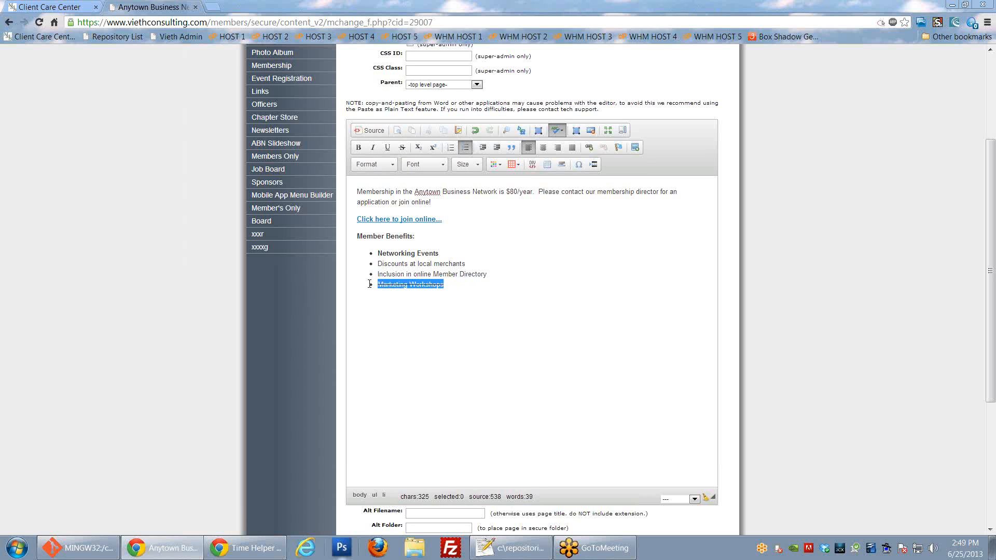
pyautogui.click(403, 147)
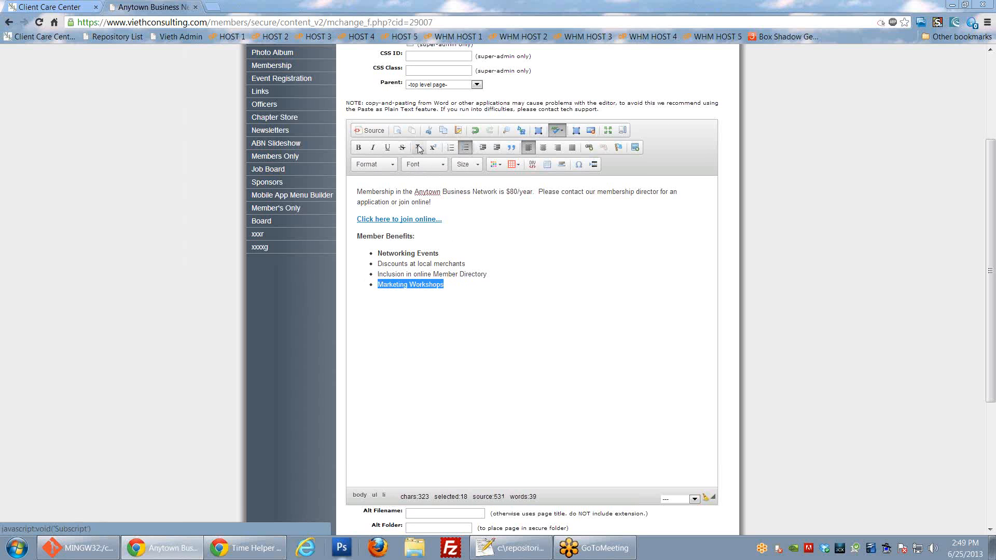
pyautogui.click(418, 148)
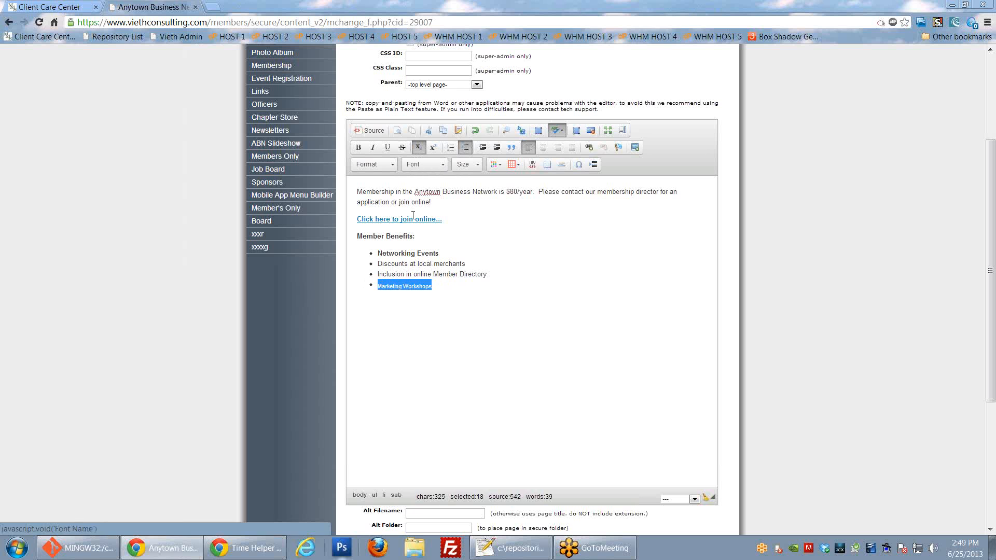
pyautogui.click(433, 148)
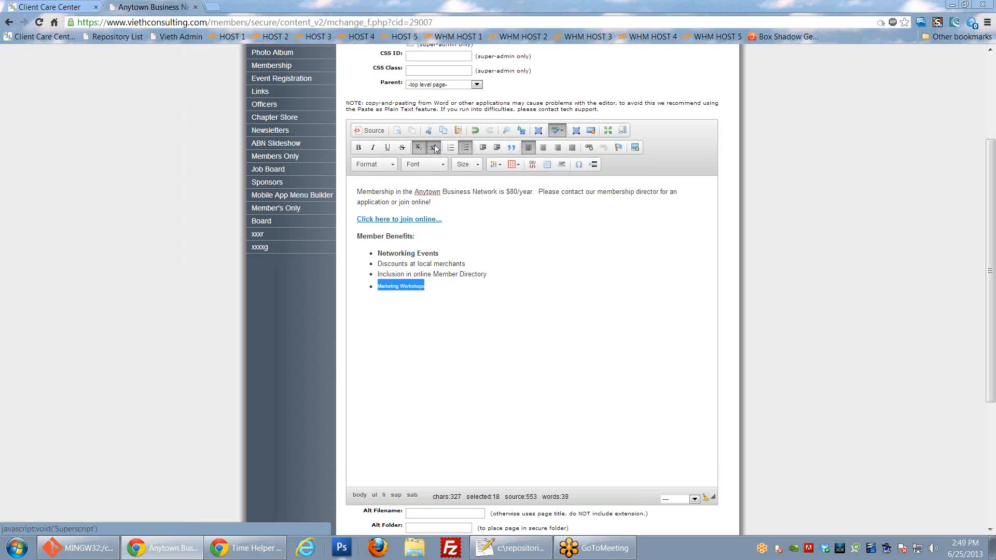
pyautogui.click(418, 148)
pyautogui.click(433, 148)
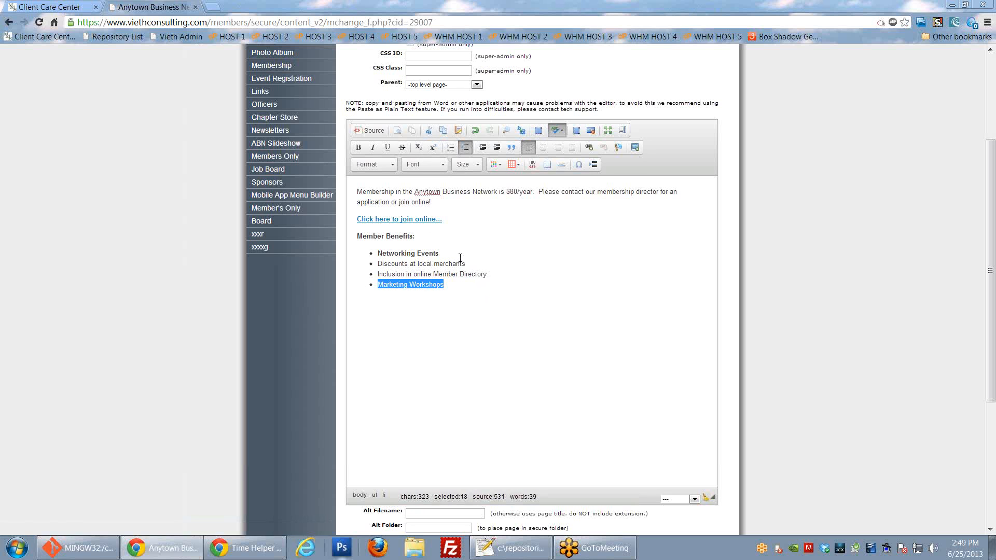
pyautogui.click(486, 286)
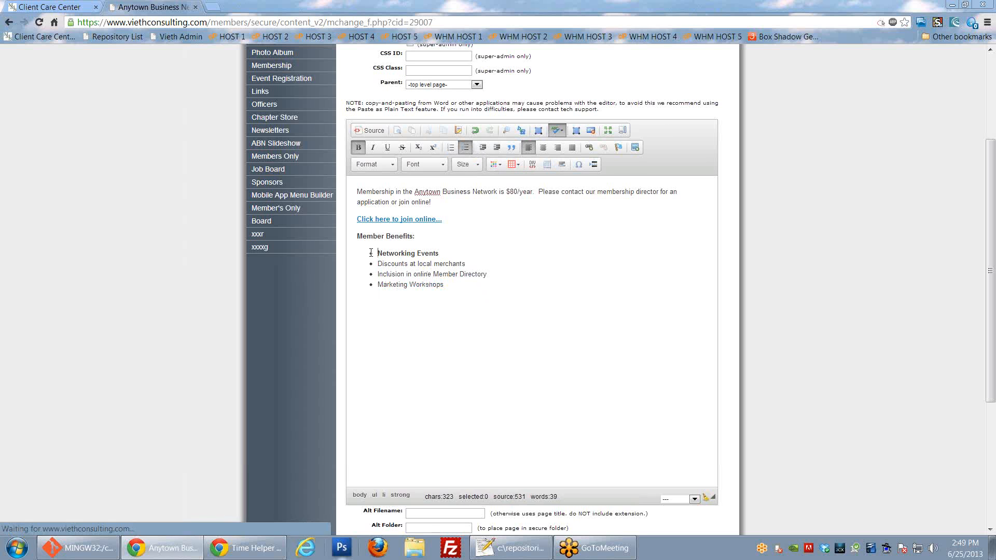
pyautogui.rightClick(370, 253)
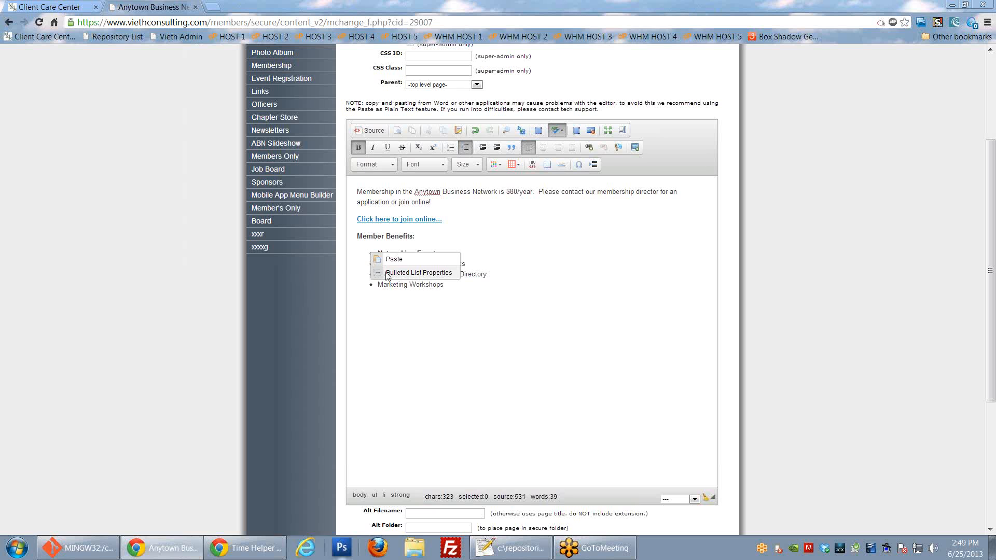
pyautogui.click(410, 273)
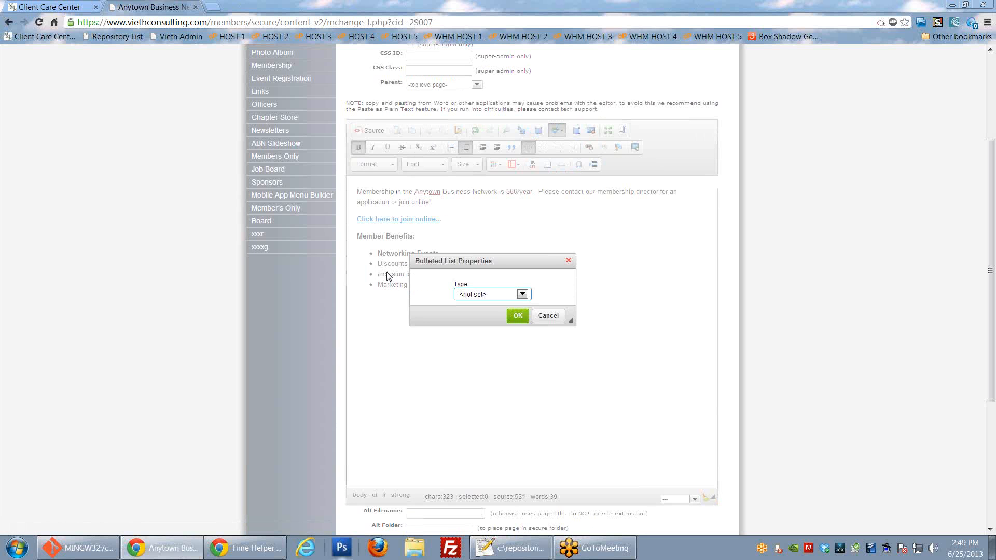
pyautogui.click(523, 294)
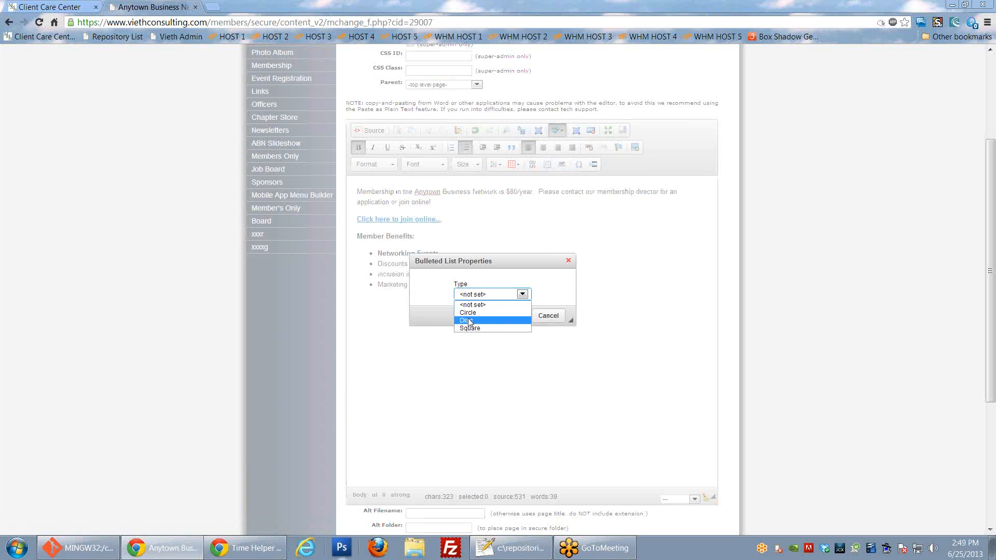
pyautogui.click(539, 317)
pyautogui.click(539, 317)
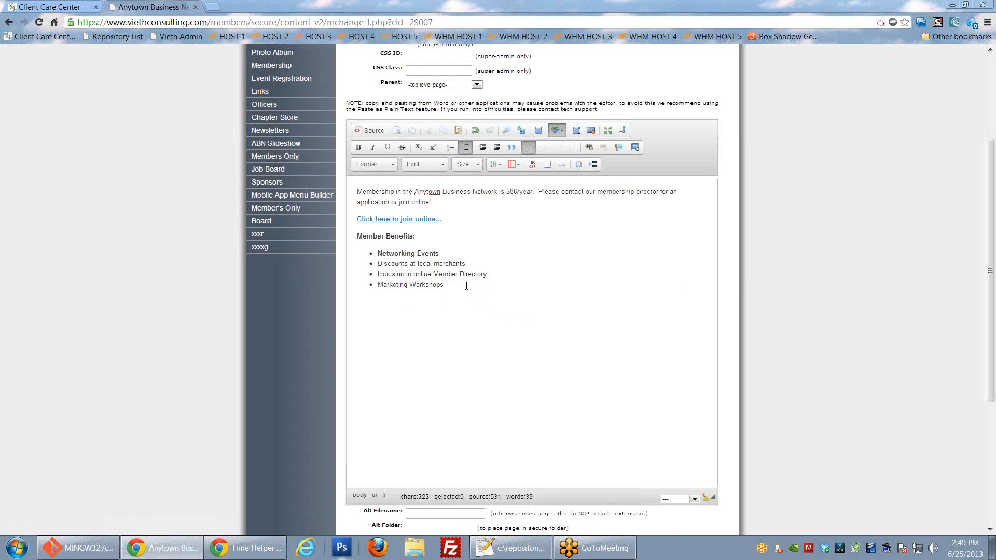
pyautogui.click(403, 315)
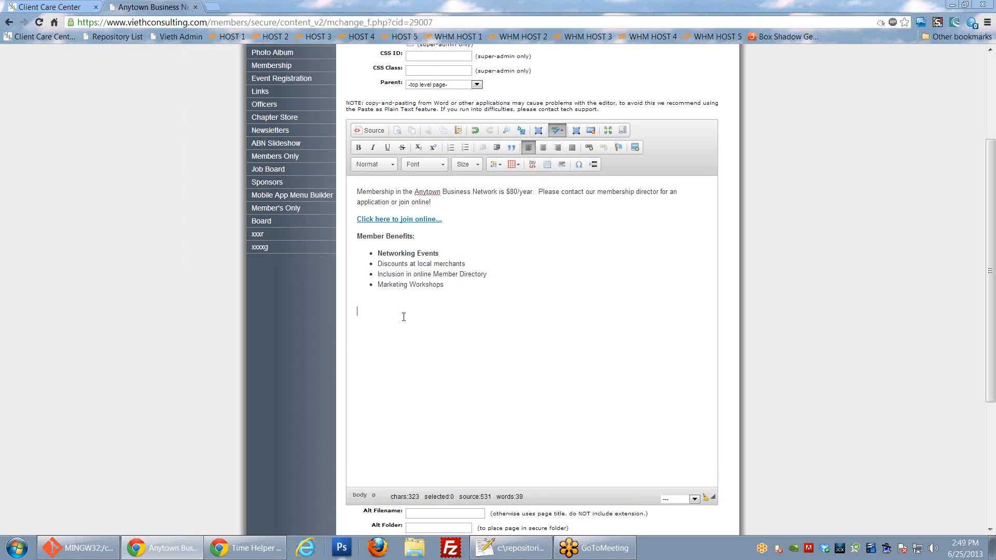
# Step: Add a numbered list below the bullets with items rtret, ertert and ertret
pyautogui.click(450, 148)
pyautogui.write('r.ret')
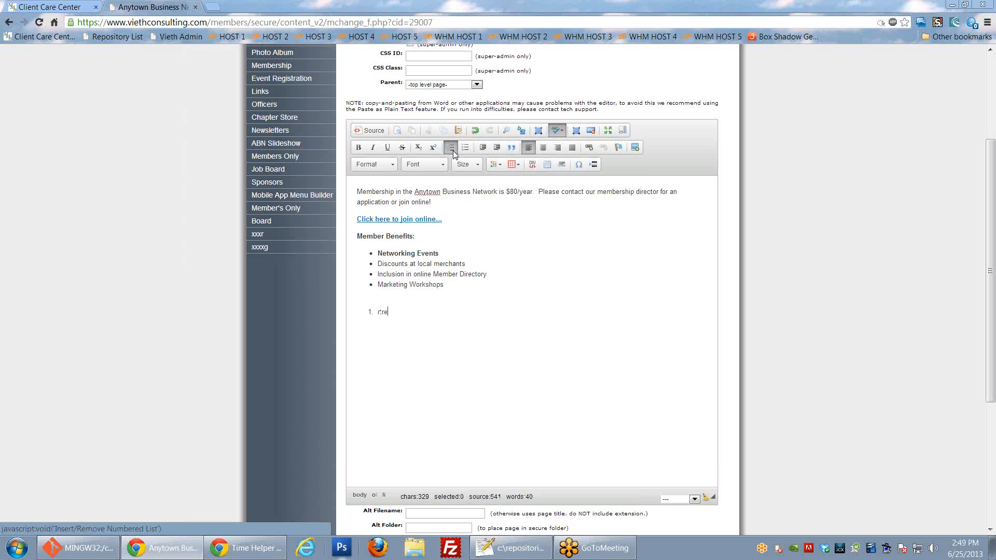
pyautogui.press('Return')
pyautogui.write('ertert')
pyautogui.press('Return')
pyautogui.write('ertret')
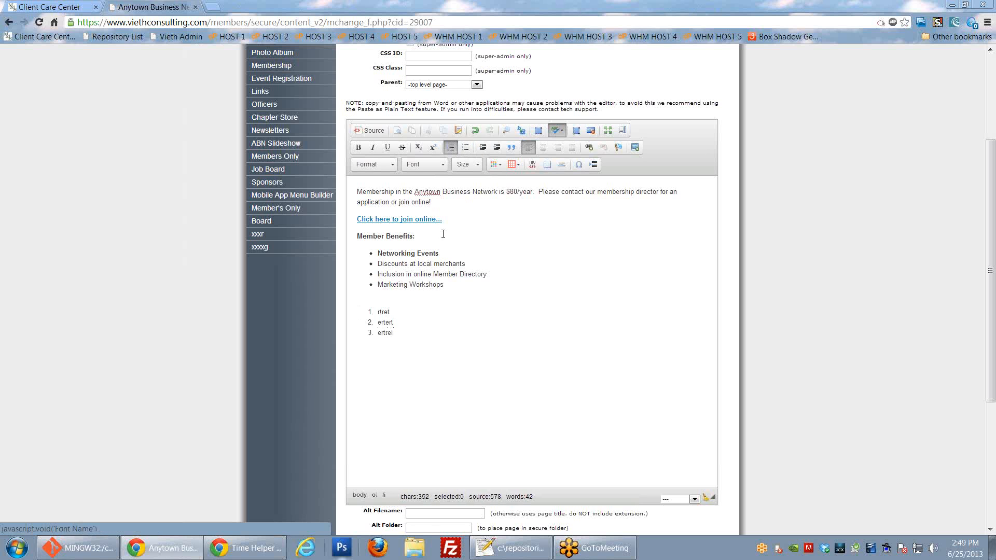
# Step: View the numbered list's properties and numbering styles, closing without changes
pyautogui.rightClick(371, 311)
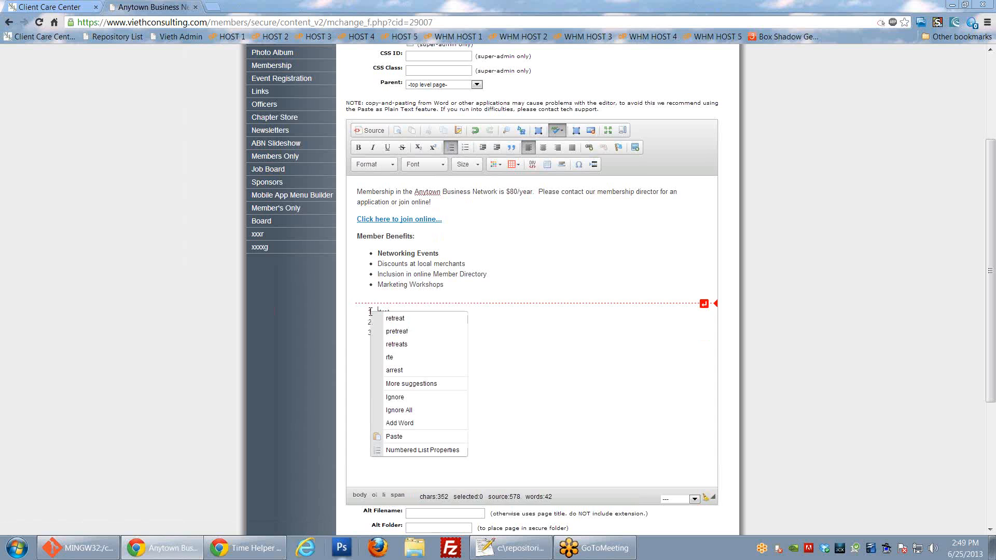
pyautogui.click(410, 449)
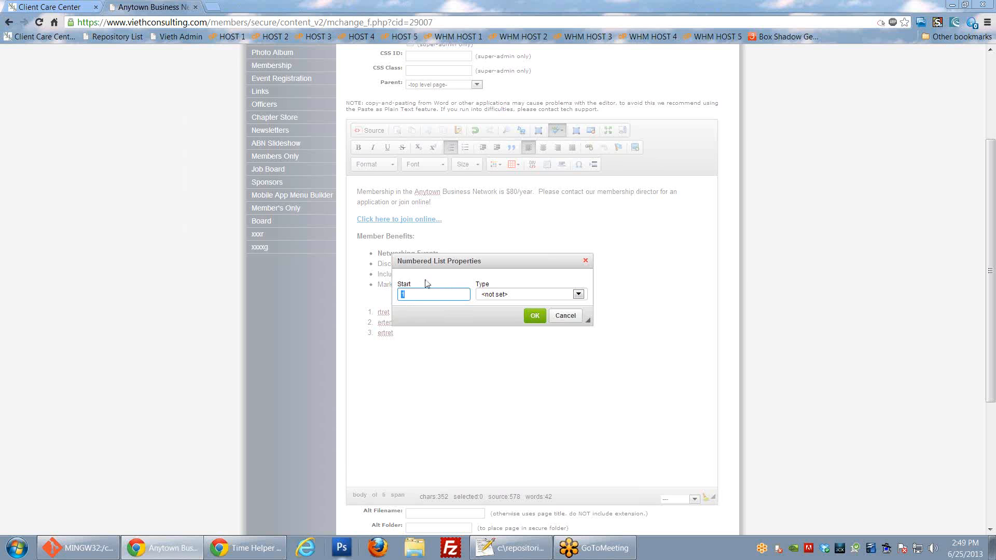
pyautogui.click(579, 295)
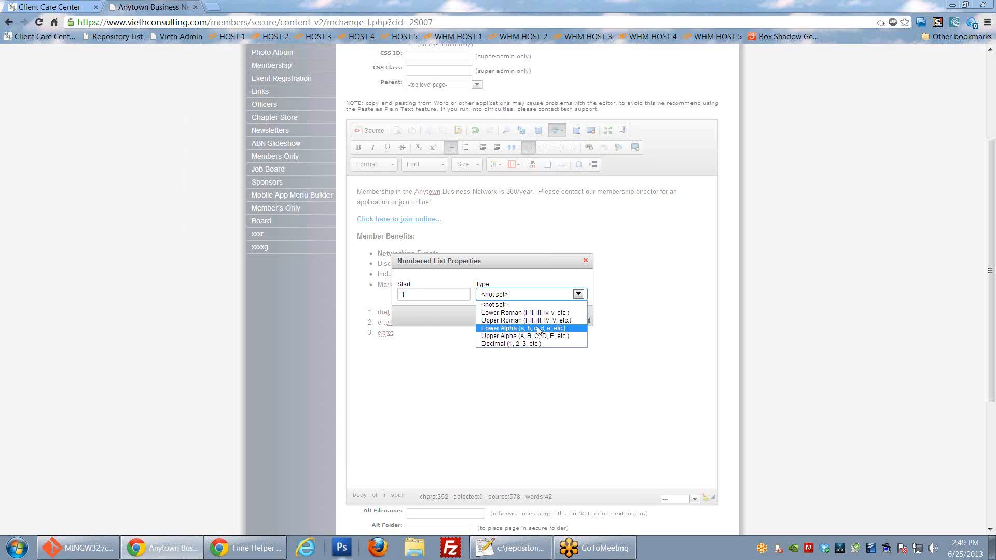
pyautogui.click(585, 260)
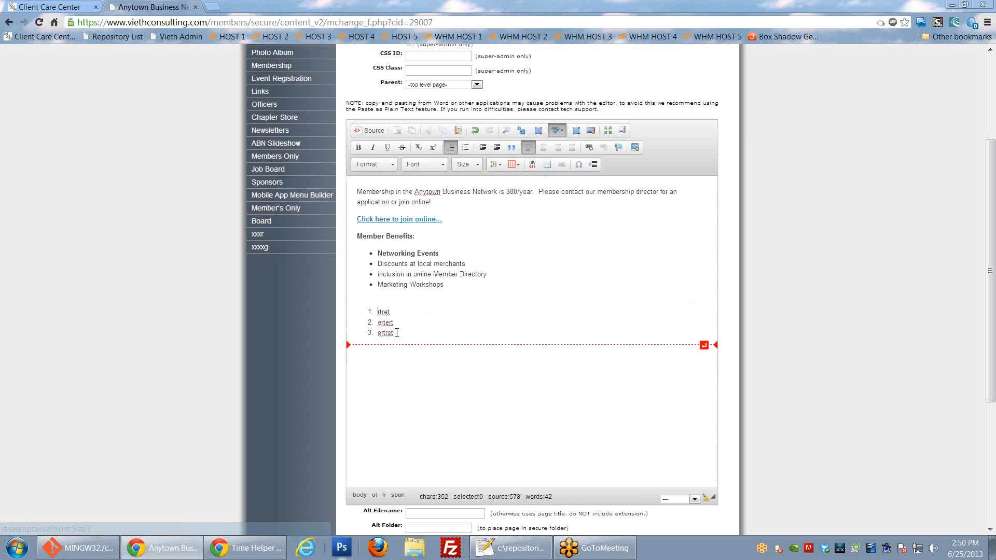
# Step: Remove numbering from the three lines and indent the rtret line
pyautogui.moveTo(397, 333); pyautogui.dragTo(375, 310)
pyautogui.click(451, 147)
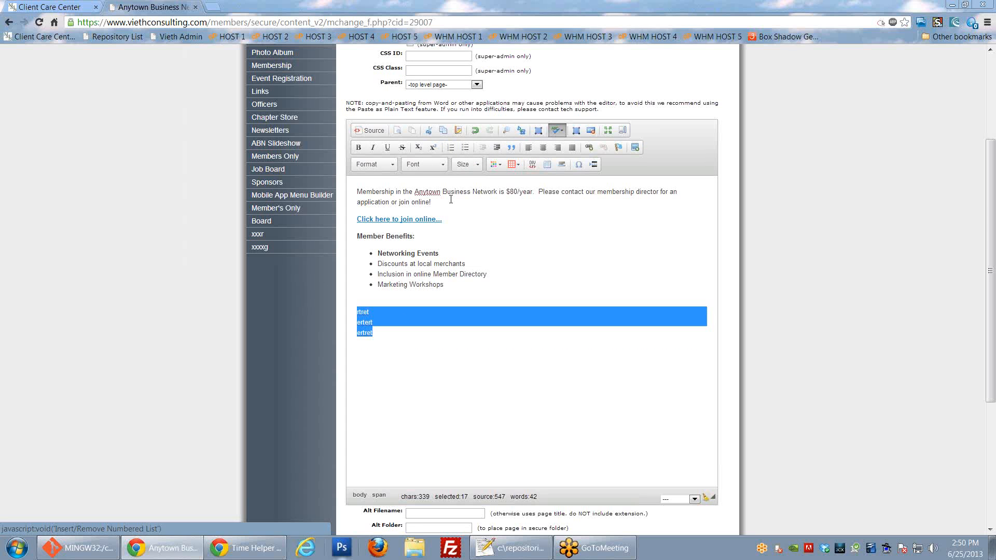
pyautogui.click(362, 315)
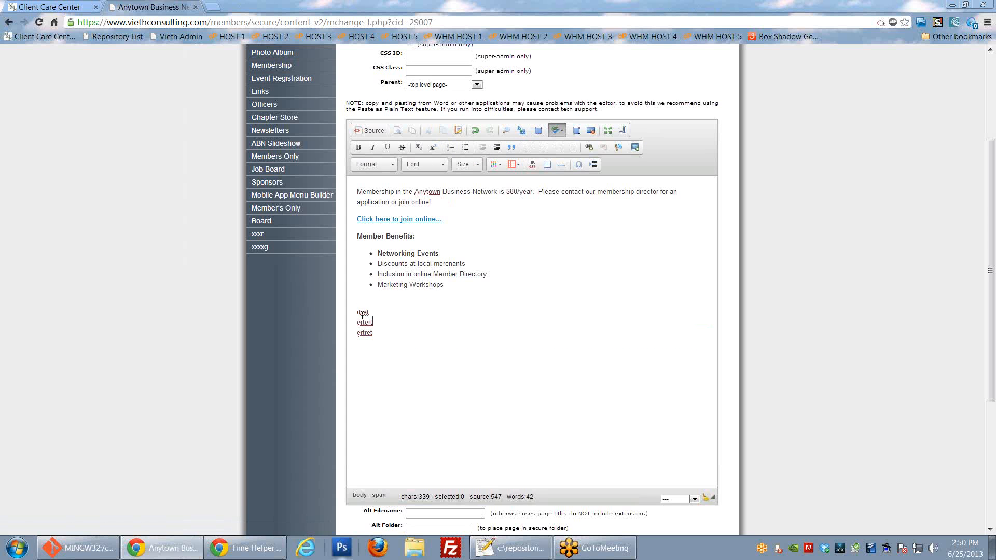
pyautogui.click(497, 147)
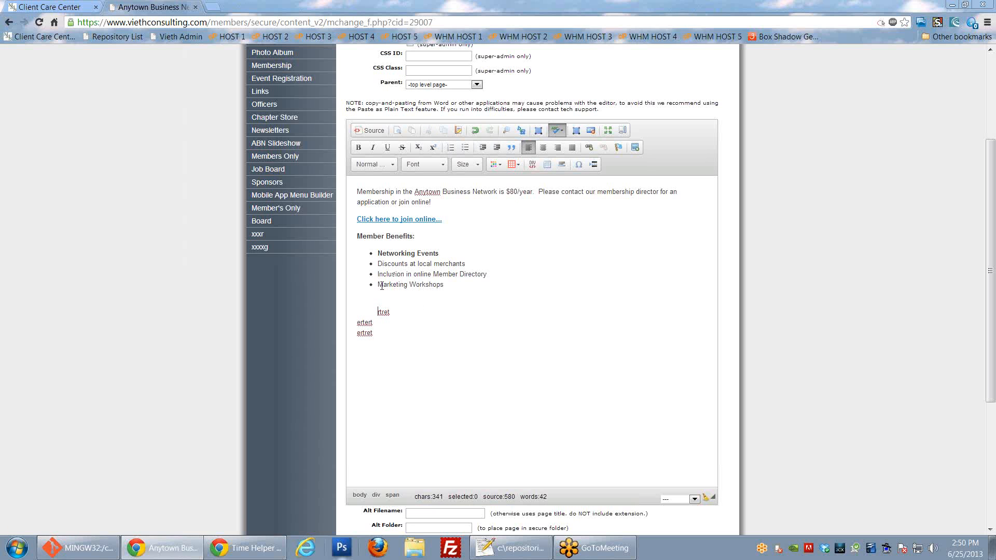
# Step: Remove the indent from rtret and make that line a block quote instead
pyautogui.click(481, 149)
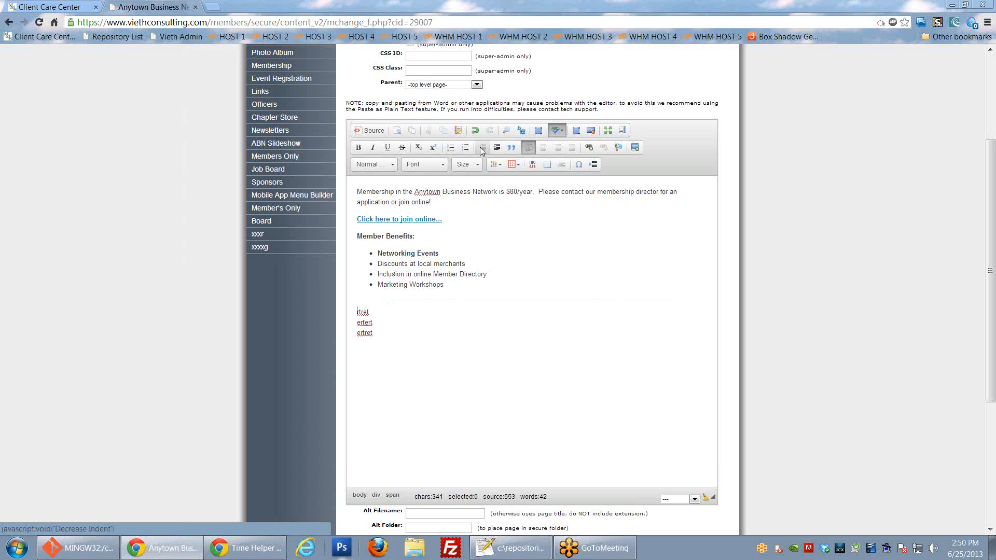
pyautogui.click(511, 148)
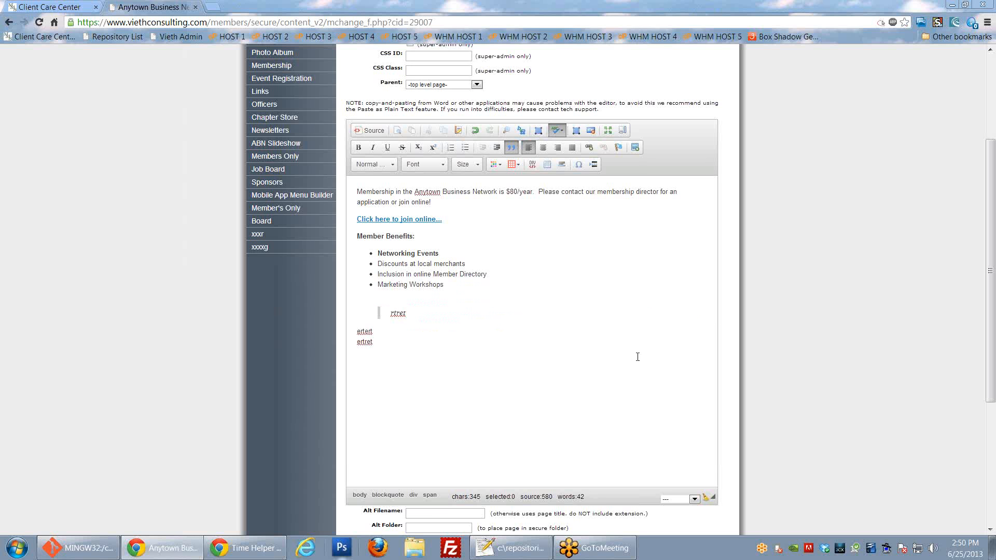
# Step: Remove the block quote from rtret, then centre and re-left-align rtret, ertert and ertret
pyautogui.click(511, 147)
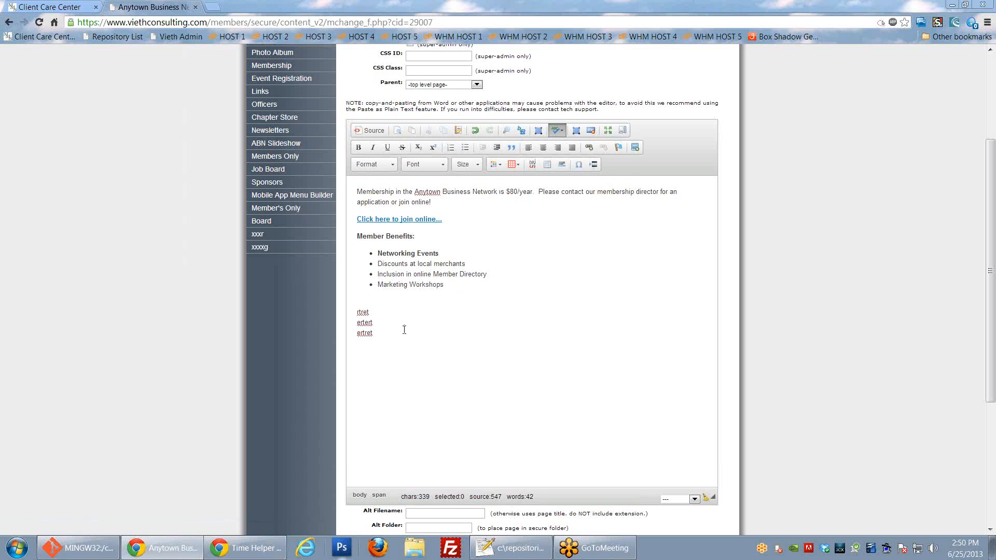
pyautogui.moveTo(392, 331); pyautogui.dragTo(357, 311)
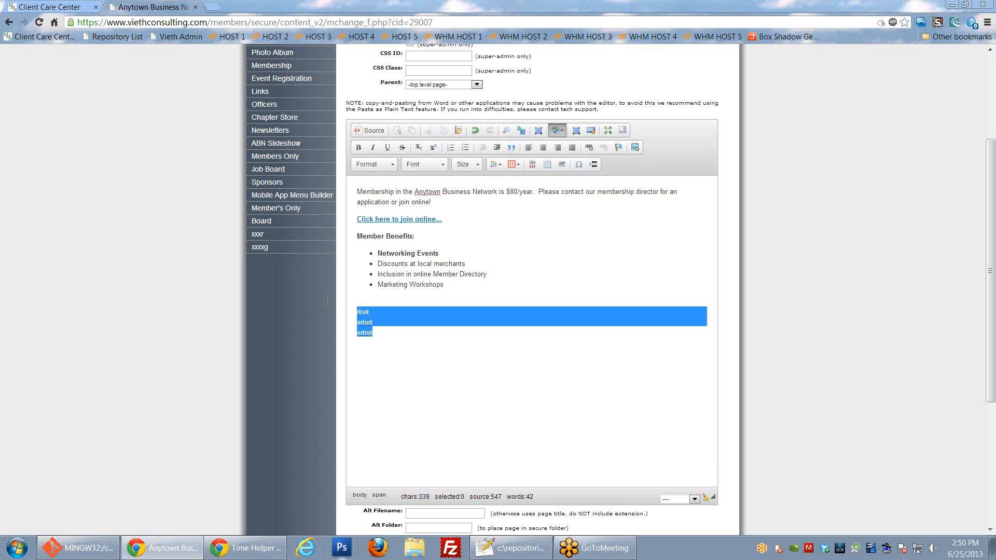
pyautogui.click(543, 149)
pyautogui.click(529, 149)
pyautogui.click(425, 322)
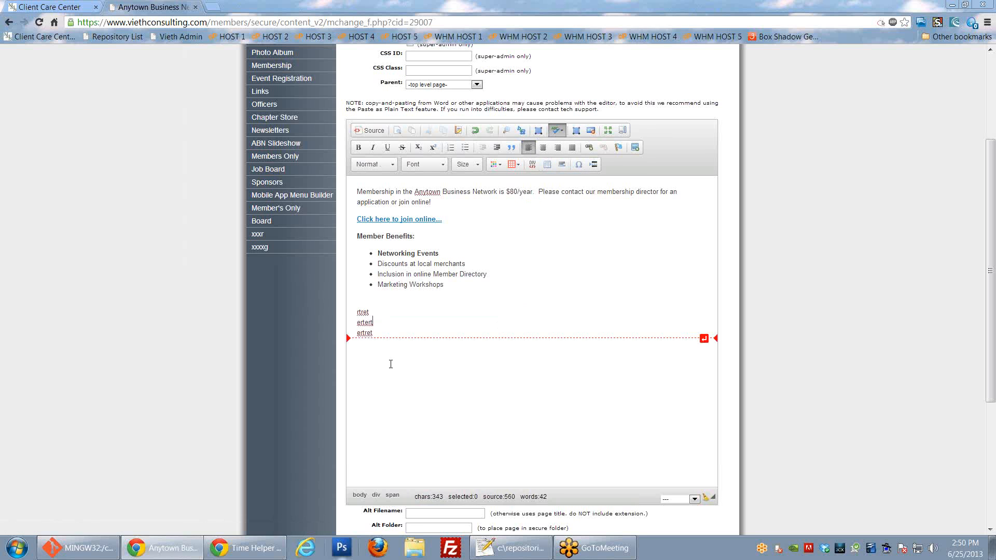
# Step: Add an empty left-aligned line below ertret and select the Marketing Workshops item
pyautogui.click(399, 337)
pyautogui.press('Return')
pyautogui.press('Return')
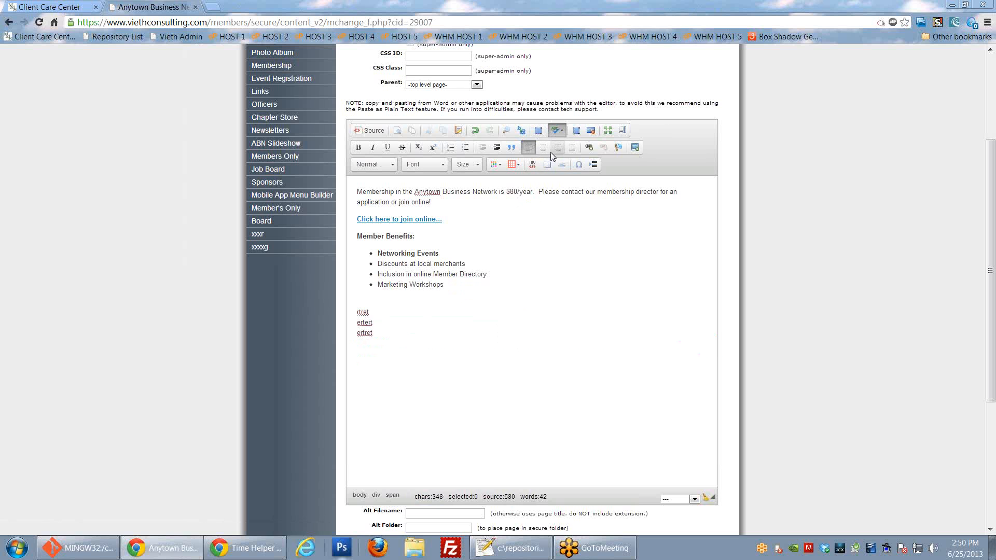
pyautogui.click(543, 148)
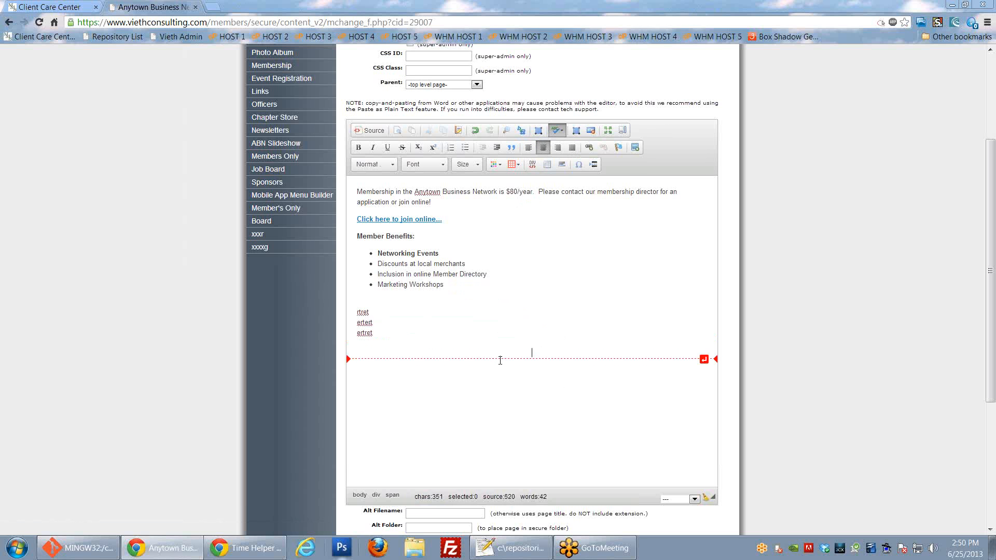
pyautogui.click(390, 330)
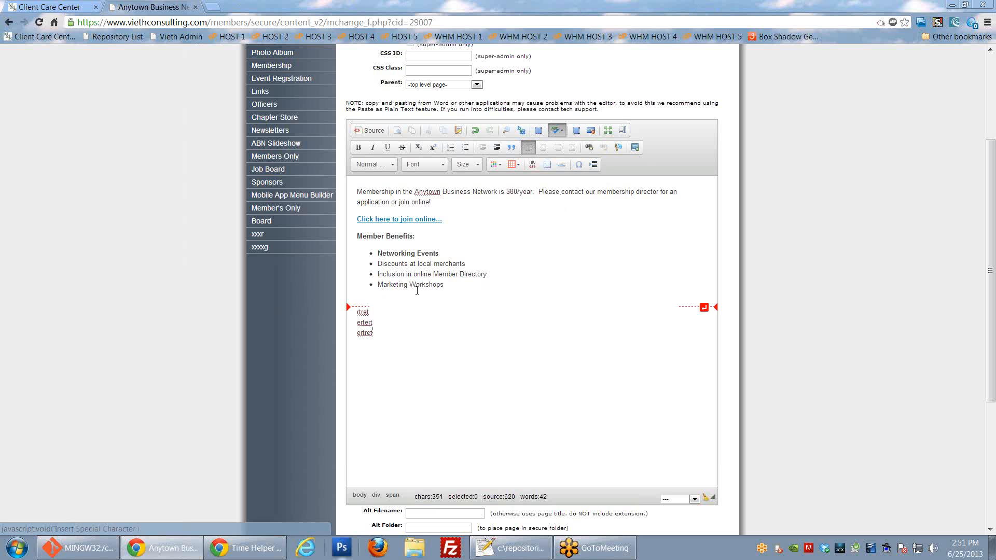
pyautogui.moveTo(377, 285); pyautogui.dragTo(452, 280)
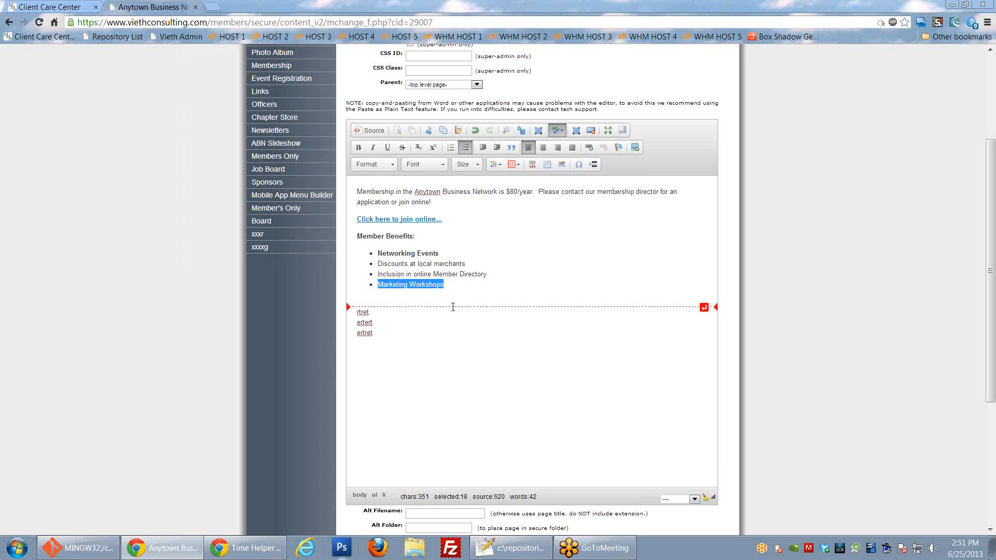
pyautogui.click(590, 150)
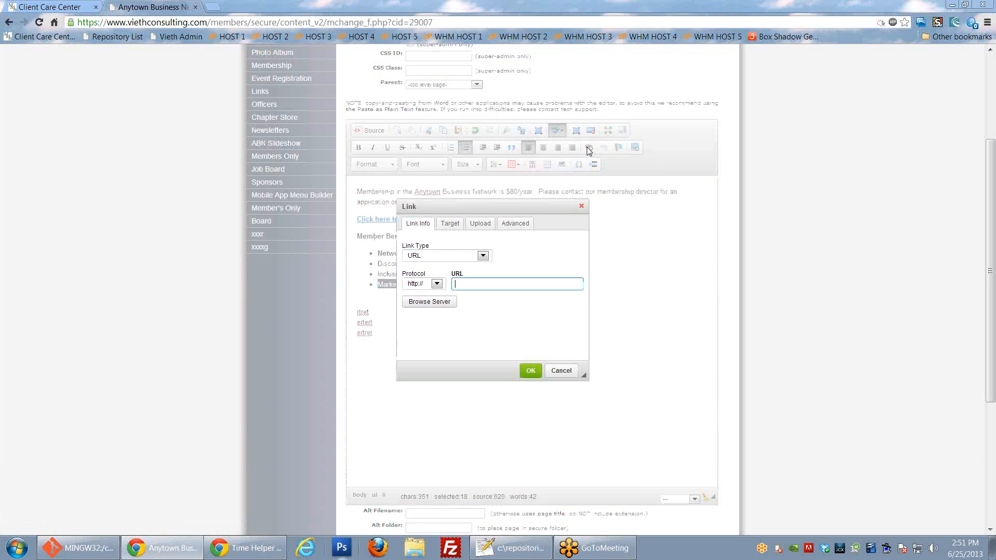
pyautogui.moveTo(521, 200); pyautogui.dragTo(633, 179)
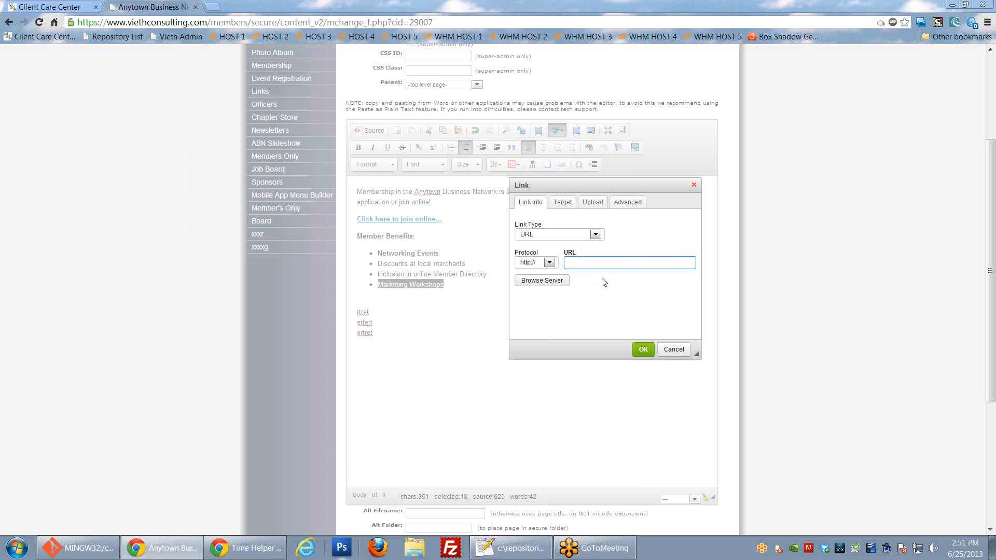
pyautogui.write('www.cnn.com')
pyautogui.click(643, 349)
pyautogui.click(400, 312)
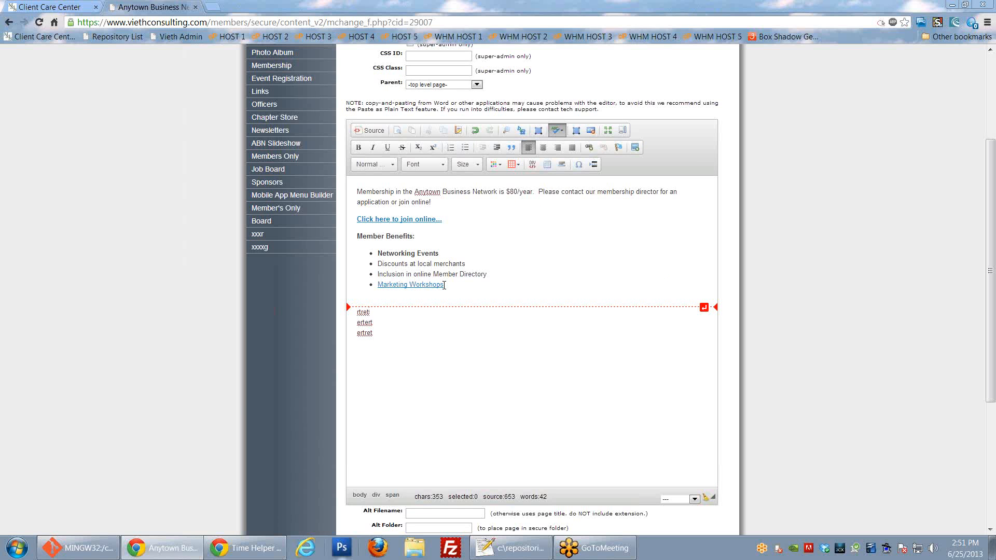
pyautogui.moveTo(443, 284); pyautogui.dragTo(377, 285)
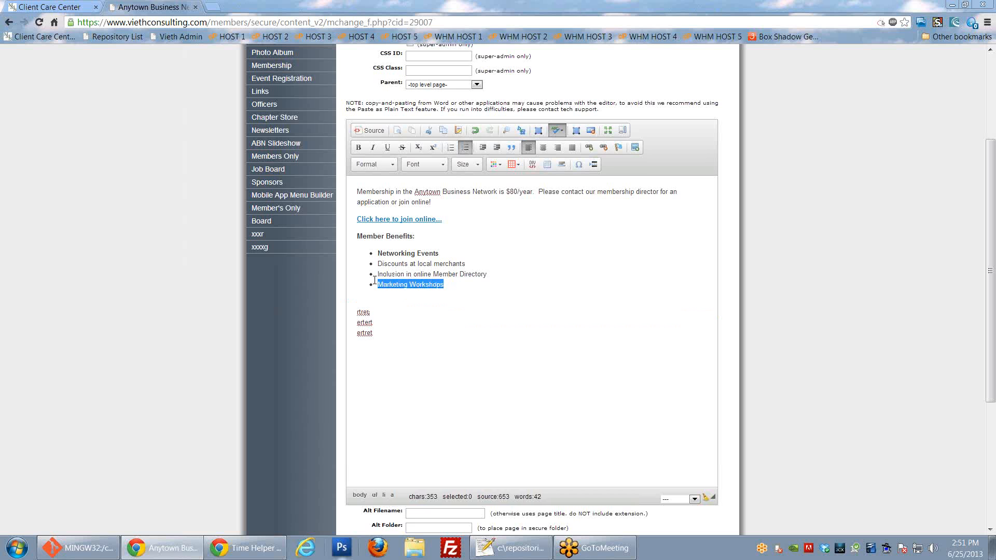
pyautogui.click(605, 150)
pyautogui.click(467, 284)
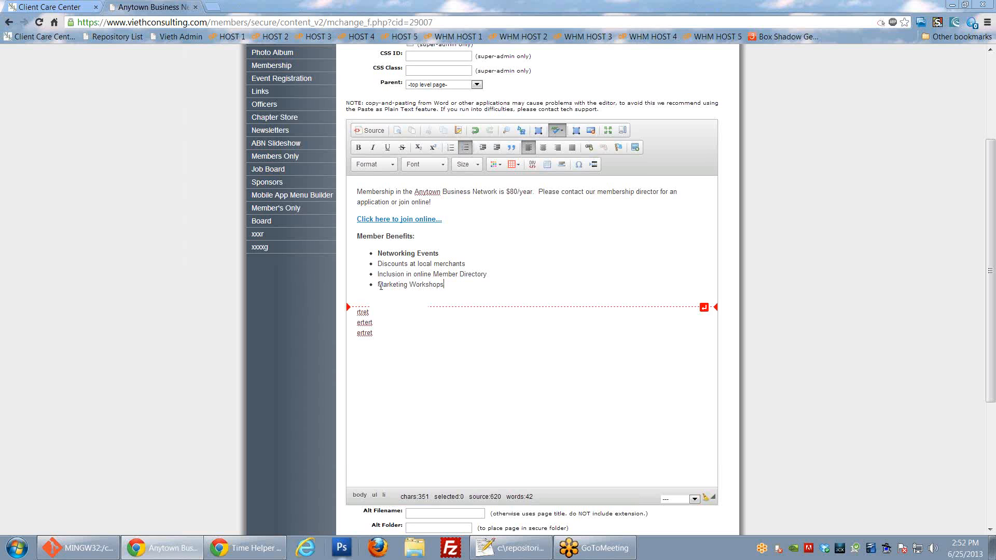
pyautogui.moveTo(378, 284); pyautogui.dragTo(444, 285)
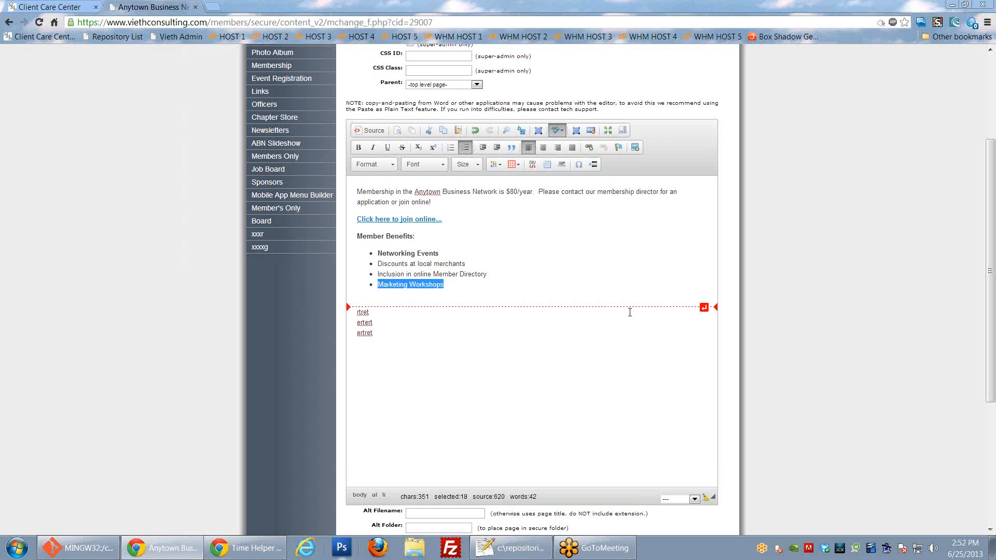
# Step: Link Marketing Workshops as an E-mail link type to the contact's e-mail address
pyautogui.click(589, 148)
pyautogui.moveTo(614, 188); pyautogui.dragTo(530, 185)
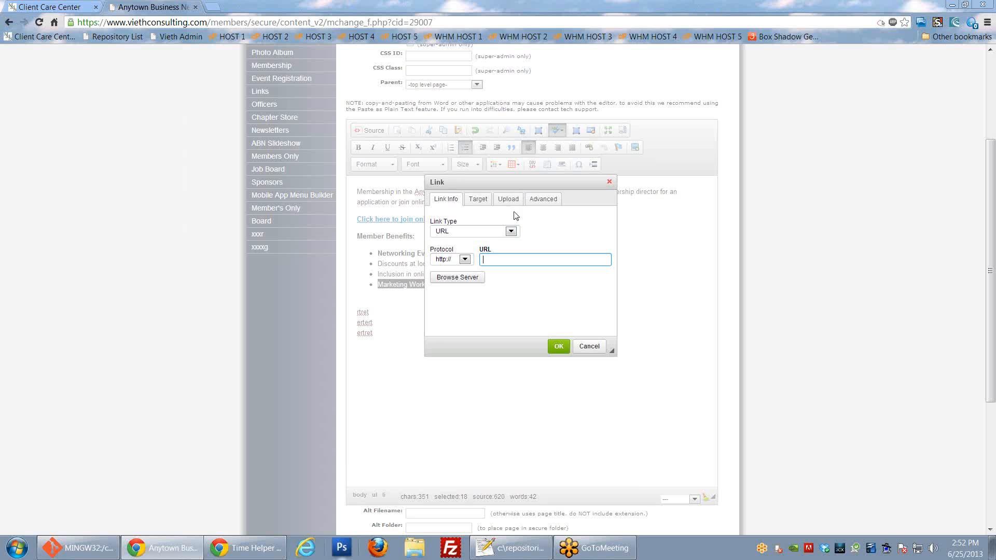
pyautogui.click(510, 231)
pyautogui.click(449, 260)
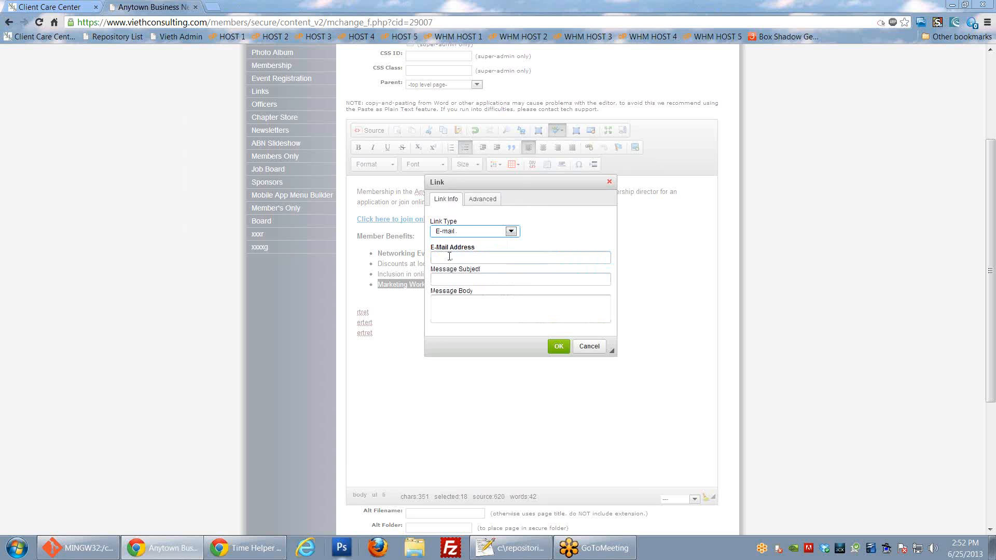
pyautogui.moveTo(521, 186); pyautogui.dragTo(687, 190)
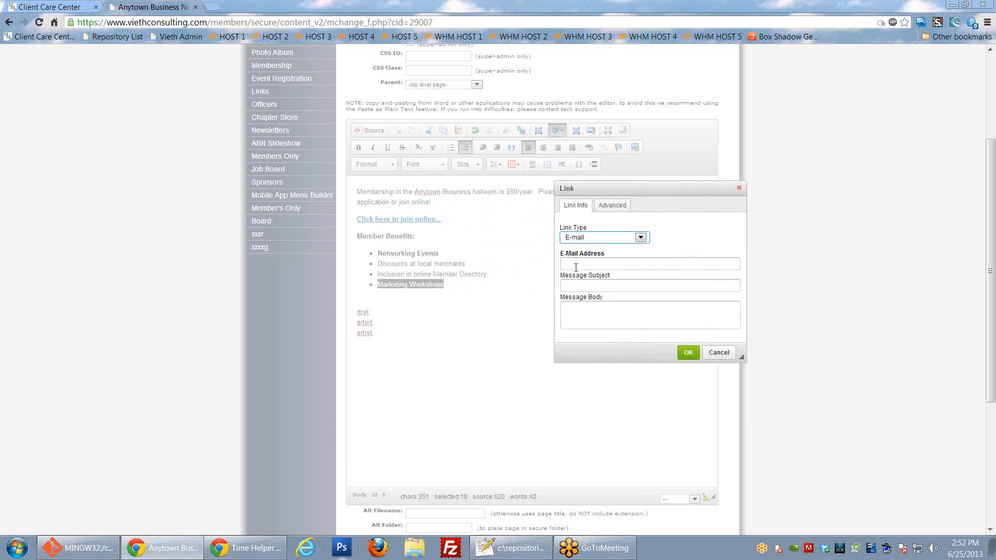
pyautogui.click(596, 261)
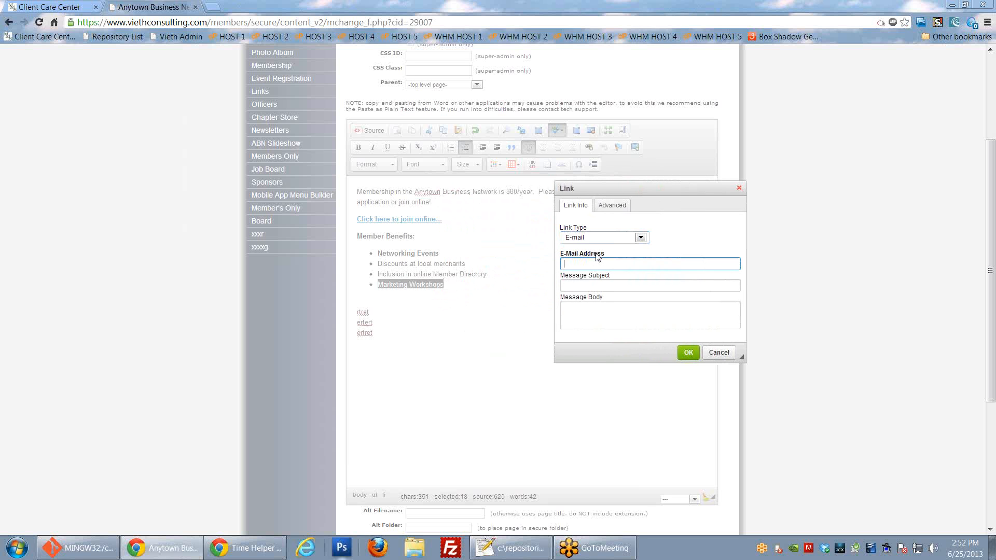
pyautogui.click(600, 284)
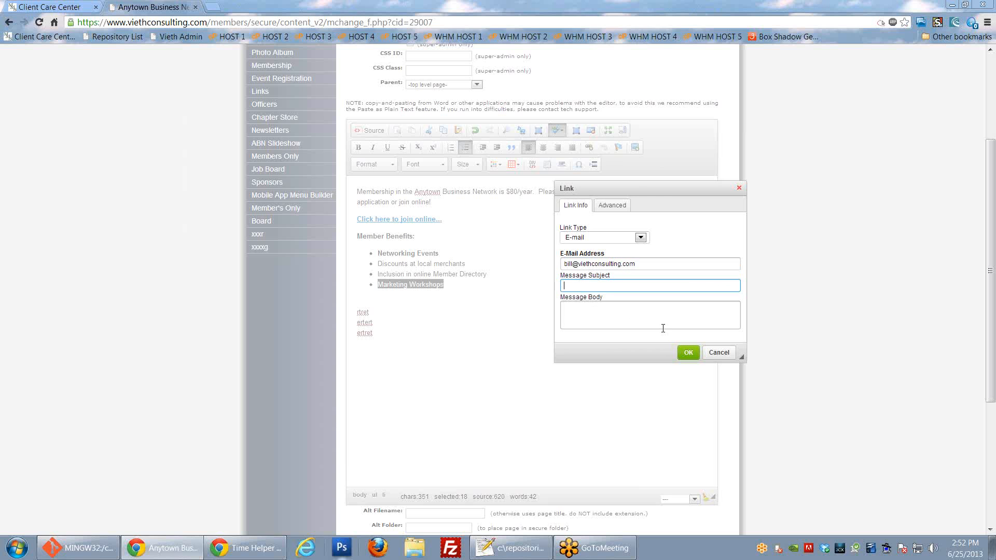
pyautogui.click(685, 354)
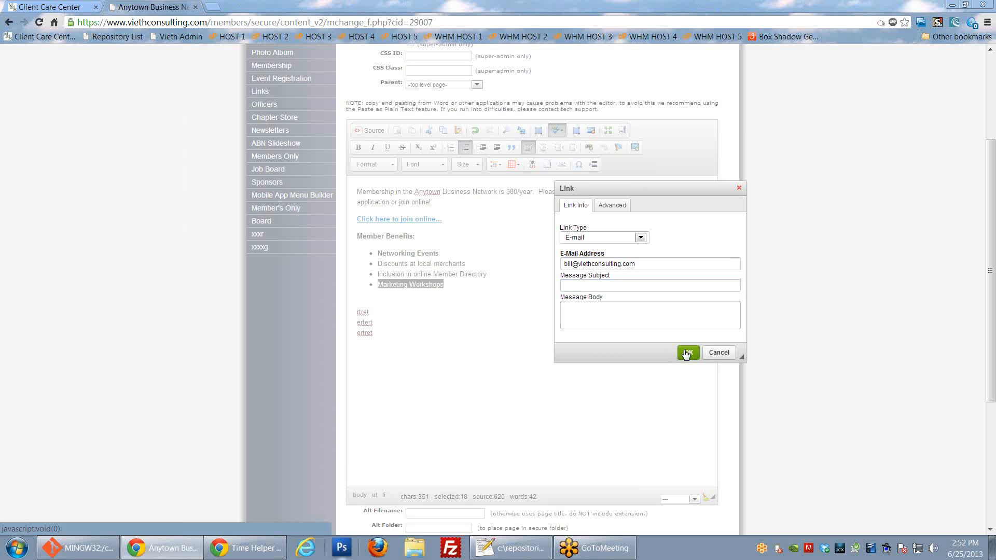
pyautogui.click(485, 311)
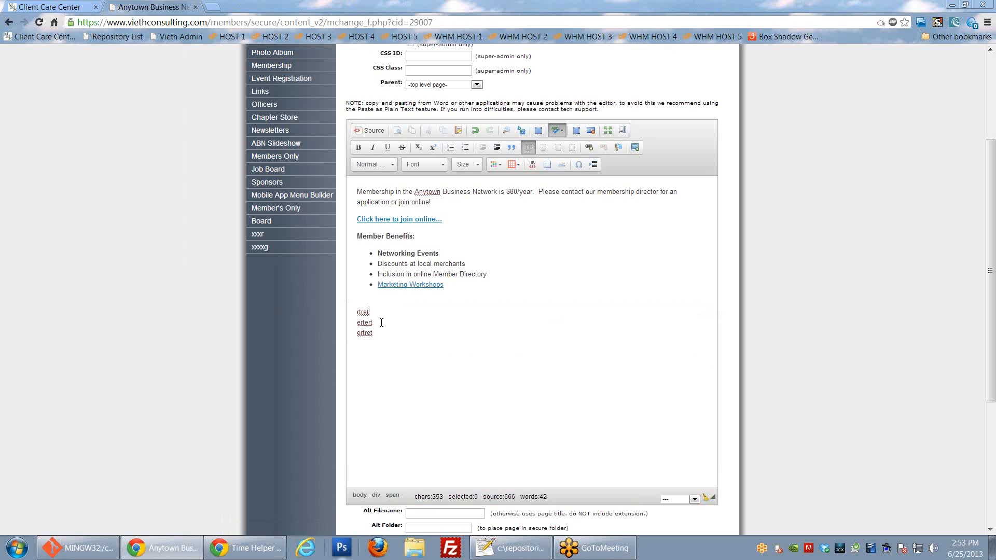
# Step: Add lines Link 1, Link 2 and Link 3 above the opening Membership paragraph
pyautogui.click(358, 189)
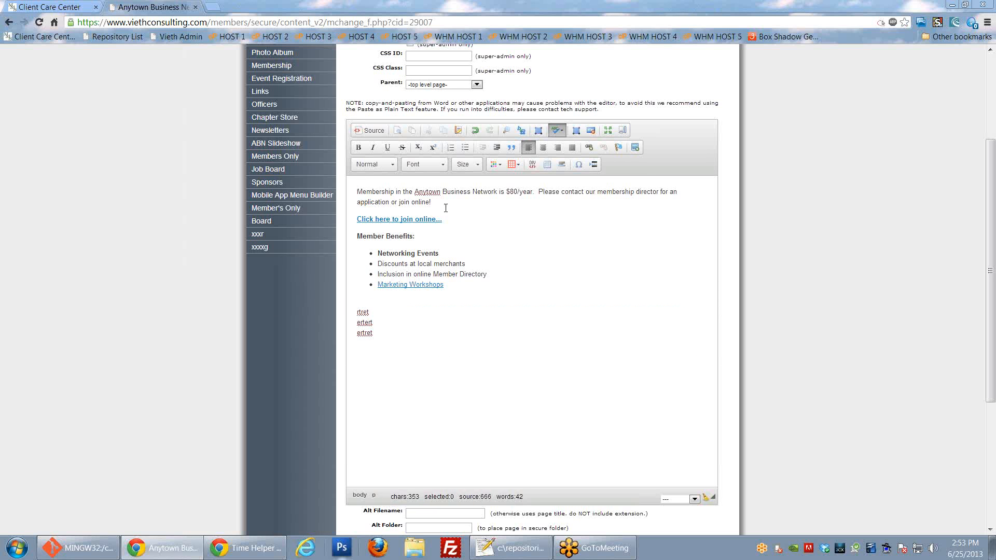
pyautogui.press('Return')
pyautogui.press('Up')
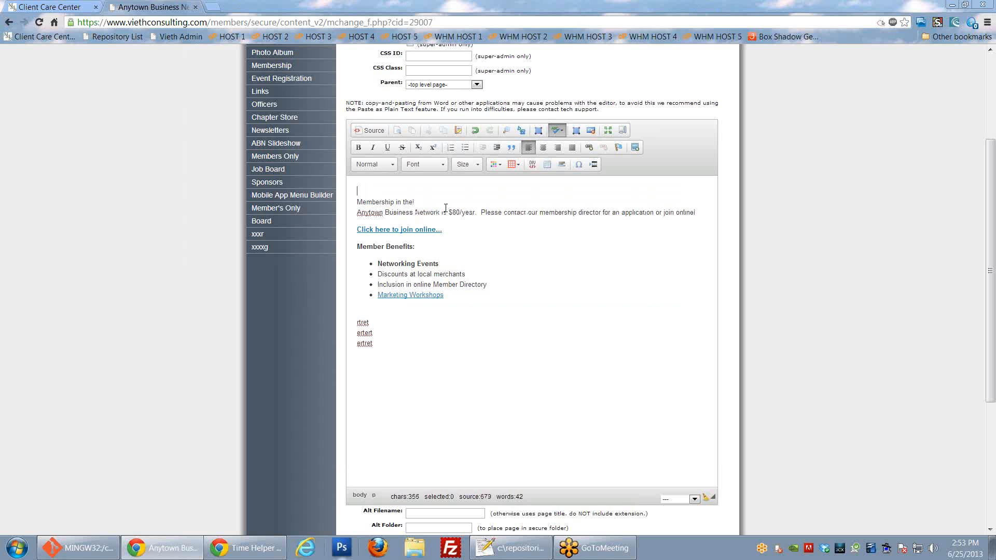
pyautogui.write('Linkn')
pyautogui.press('BackSpace')
pyautogui.press('BackSpace')
pyautogui.write('1')
pyautogui.press('Return')
pyautogui.write('Link 2')
pyautogui.press('Return')
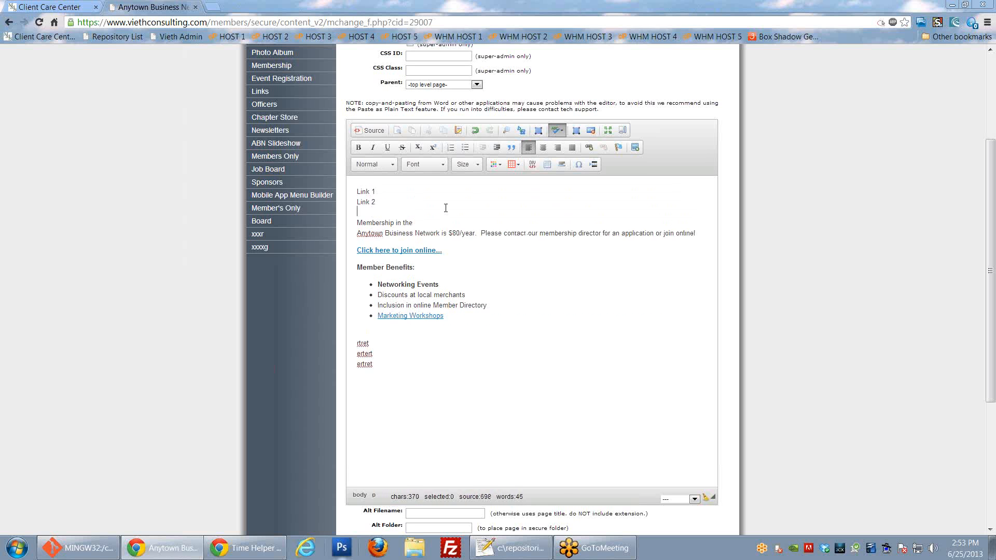
pyautogui.write('Link 3')
pyautogui.press('Return')
pyautogui.press('Return')
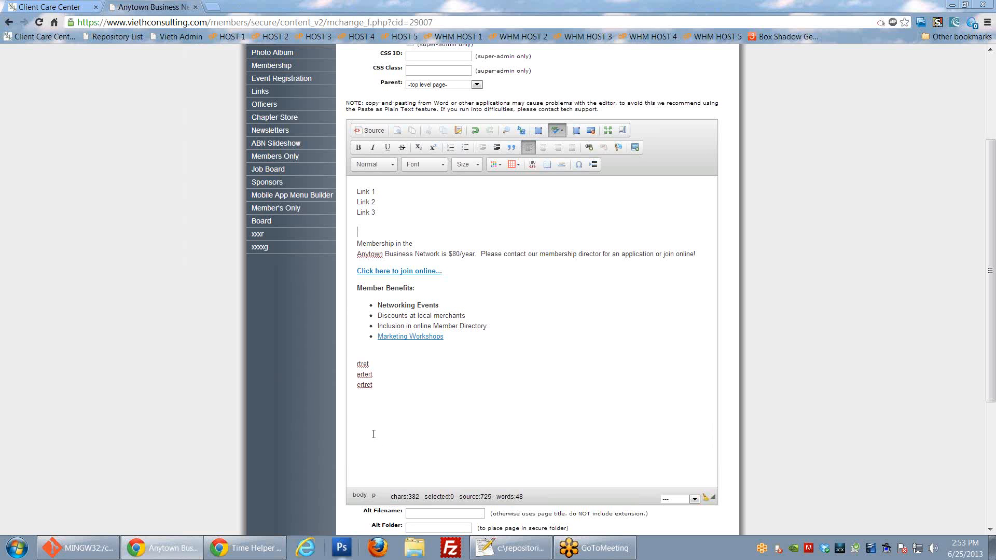
# Step: Insert blank lines after rtret and ertert, then select the word rtret
pyautogui.click(500, 363)
pyautogui.press('Return')
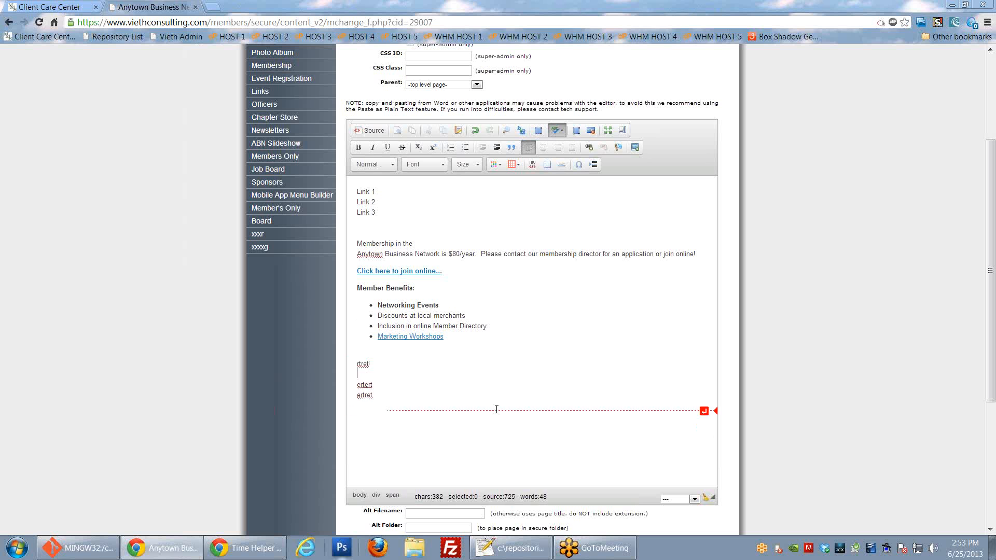
pyautogui.press('Down')
pyautogui.press('End')
pyautogui.press('Return')
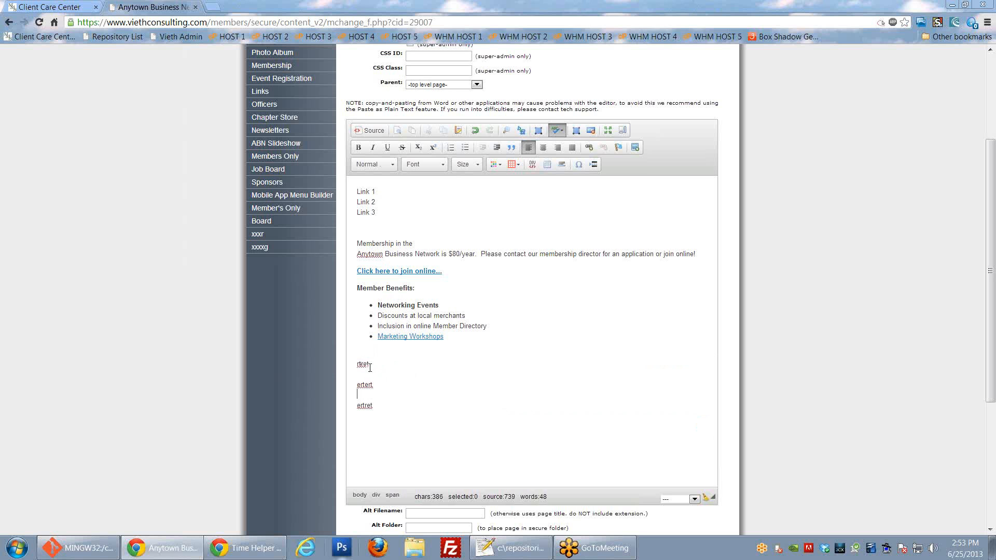
pyautogui.moveTo(352, 364); pyautogui.dragTo(375, 365)
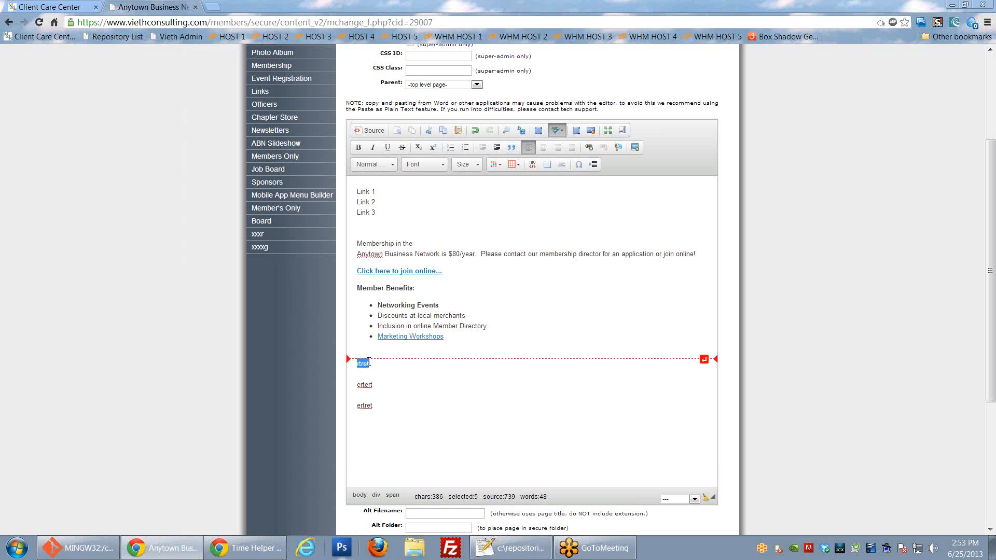
# Step: Add named anchors Link 1, Link 2 and Link 3 on the words rtret, ertert and ertret
pyautogui.click(618, 148)
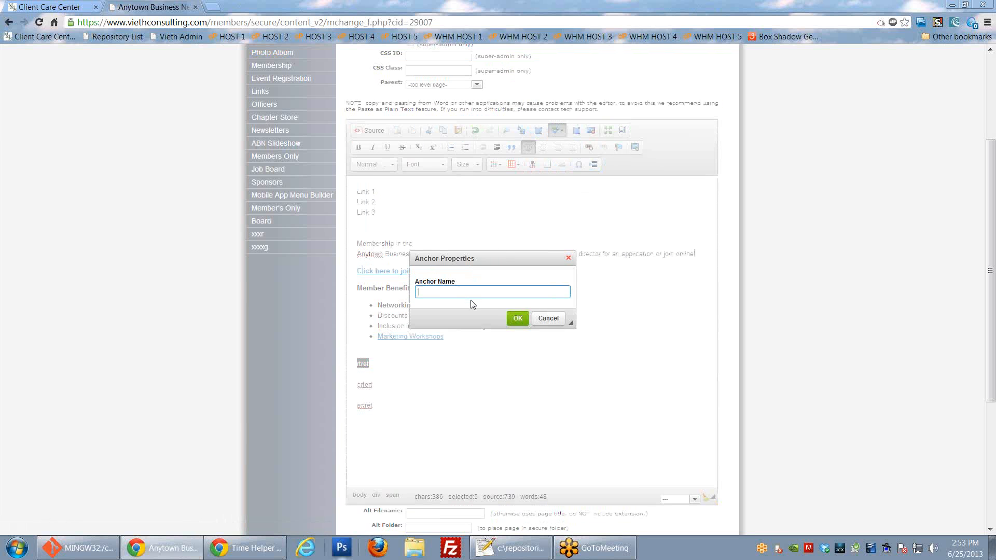
pyautogui.write('Link 1')
pyautogui.click(517, 318)
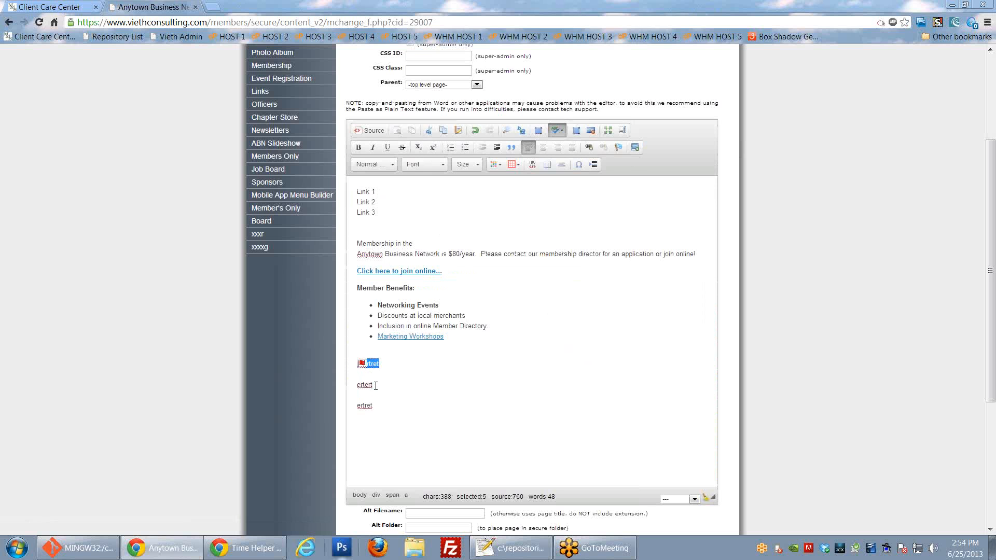
pyautogui.moveTo(375, 385); pyautogui.dragTo(357, 385)
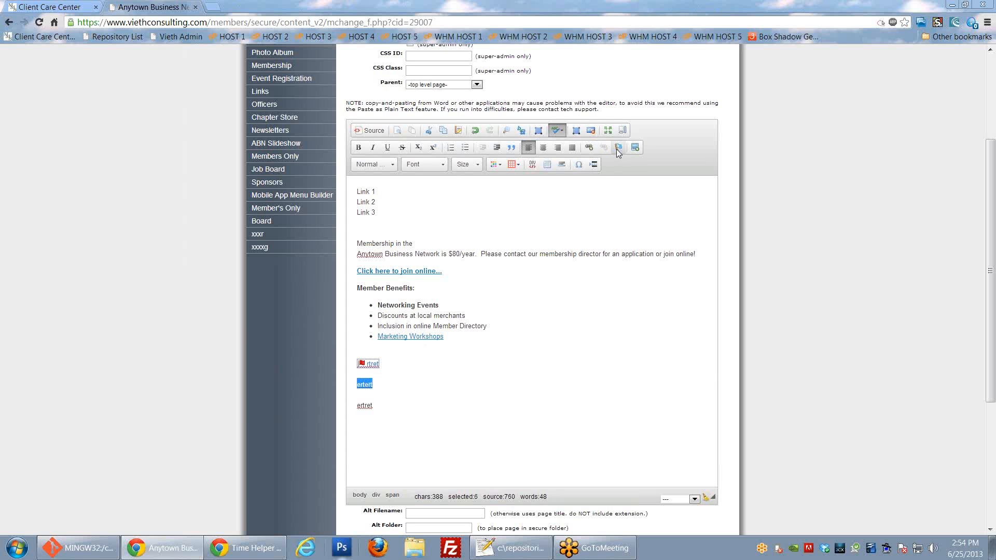
pyautogui.click(617, 149)
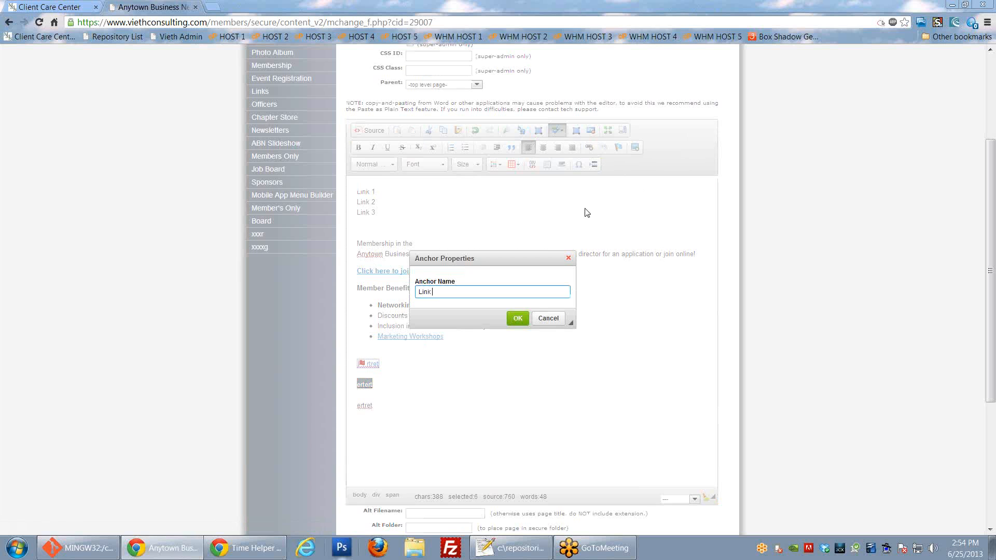
pyautogui.click(518, 318)
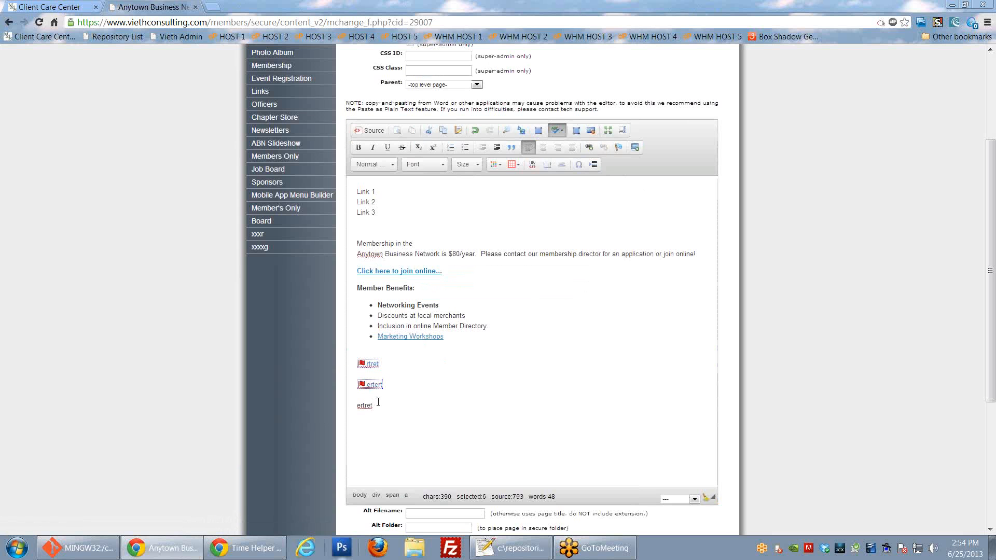
pyautogui.hotkey('shift', 'Home')
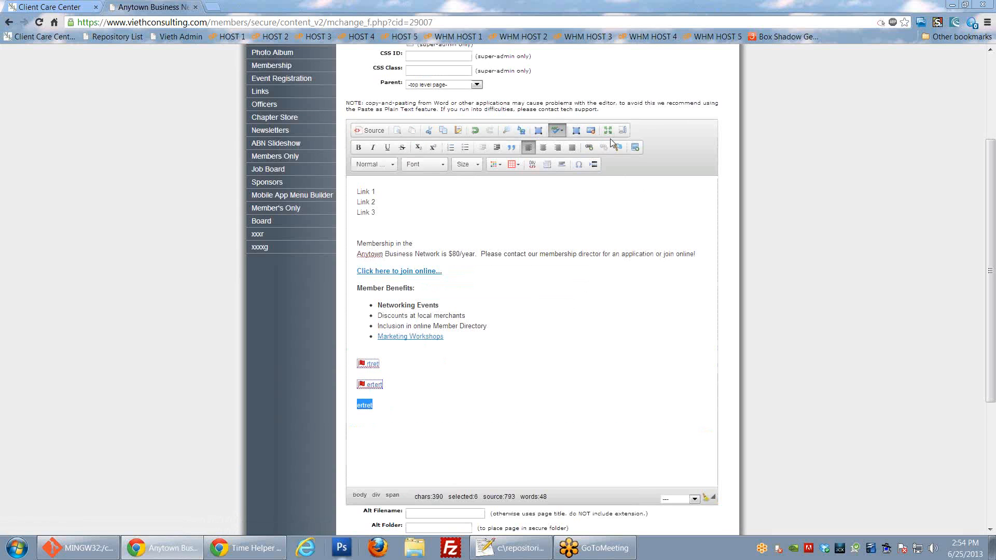
pyautogui.click(618, 149)
pyautogui.write('Link')
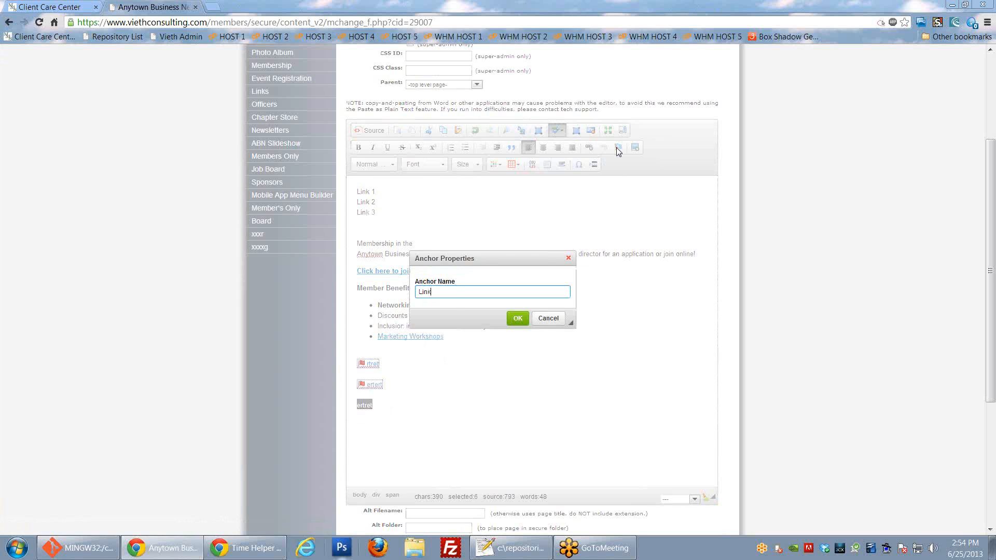
pyautogui.write(' 3')
pyautogui.click(521, 319)
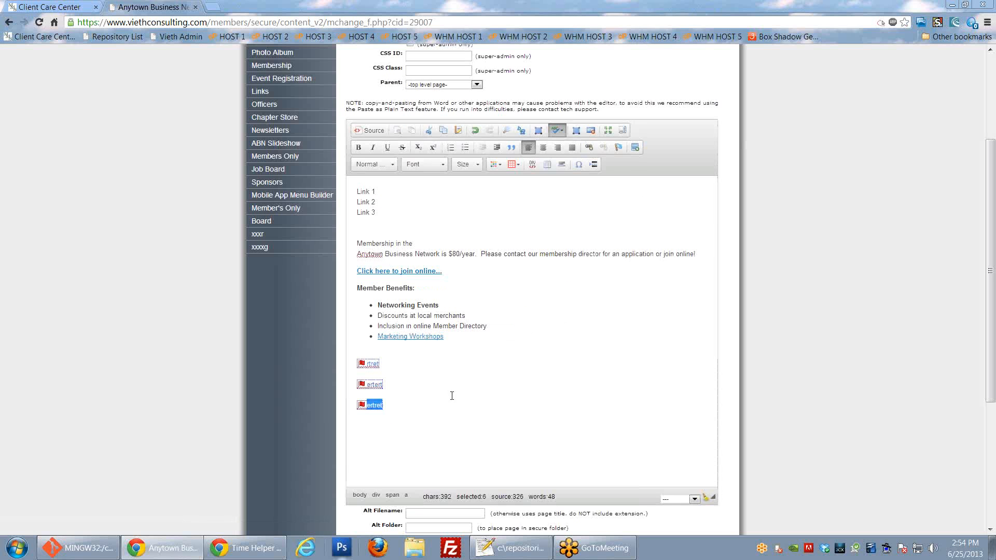
pyautogui.click(414, 413)
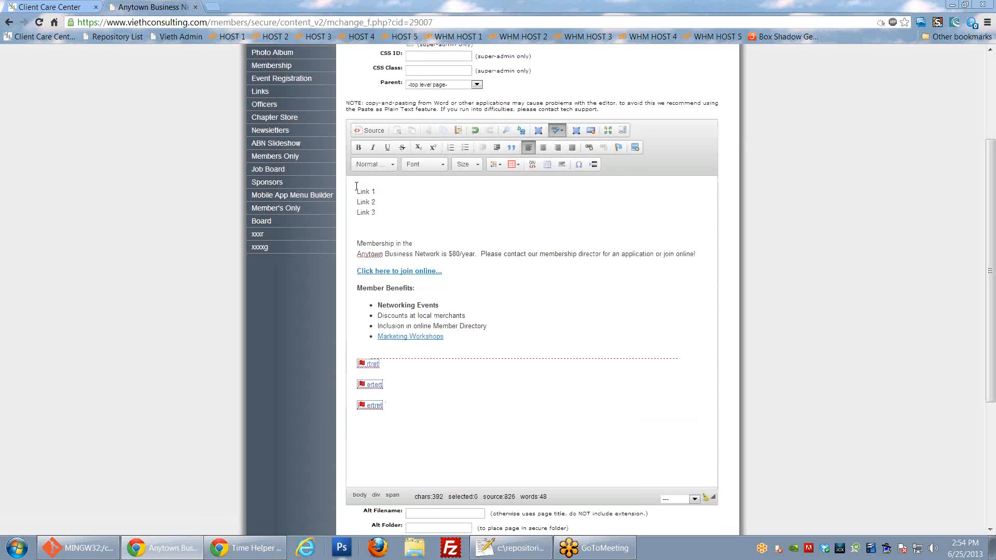
# Step: Link the top 'Link 1' text to the Link 1 anchor using 'Link to anchor in the text'
pyautogui.moveTo(356, 191); pyautogui.dragTo(376, 192)
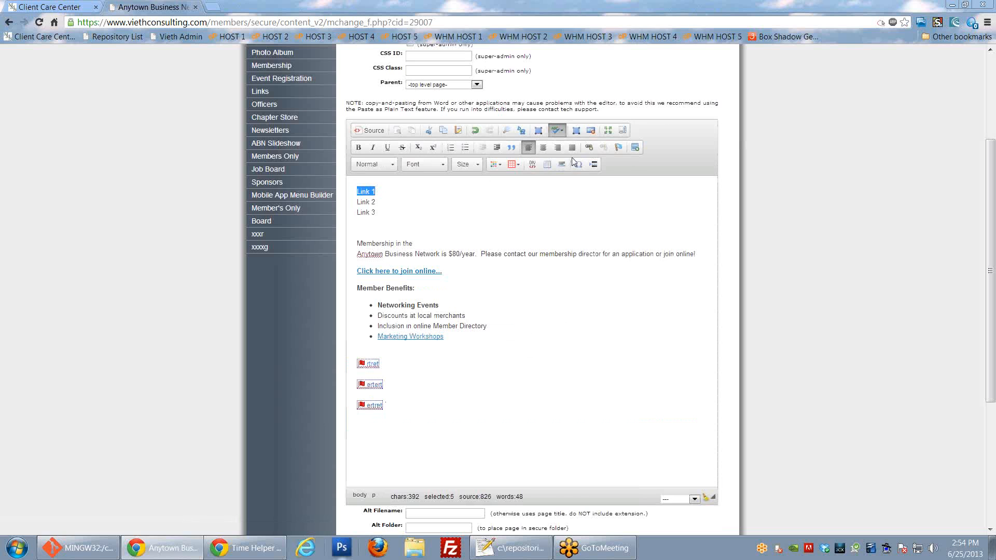
pyautogui.click(588, 147)
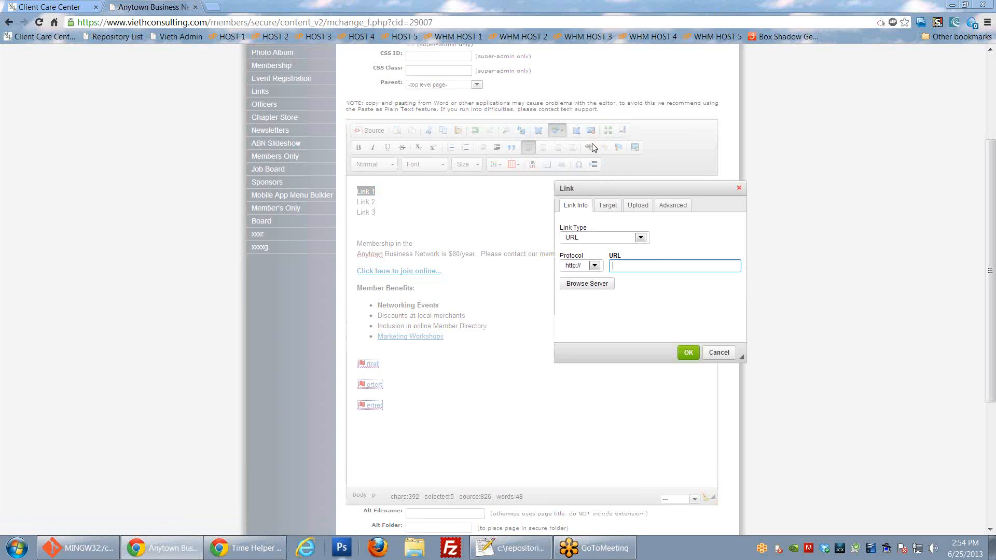
pyautogui.click(578, 238)
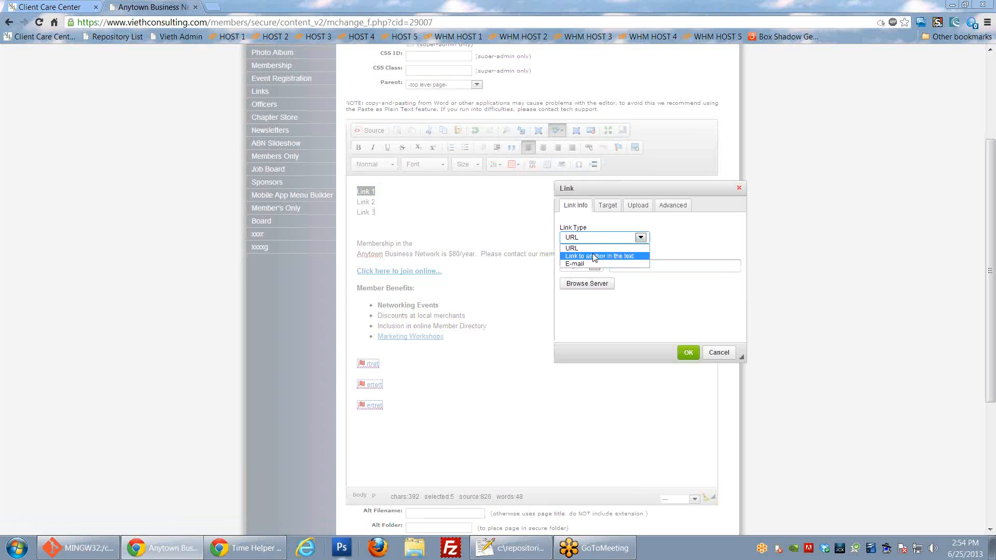
pyautogui.click(595, 256)
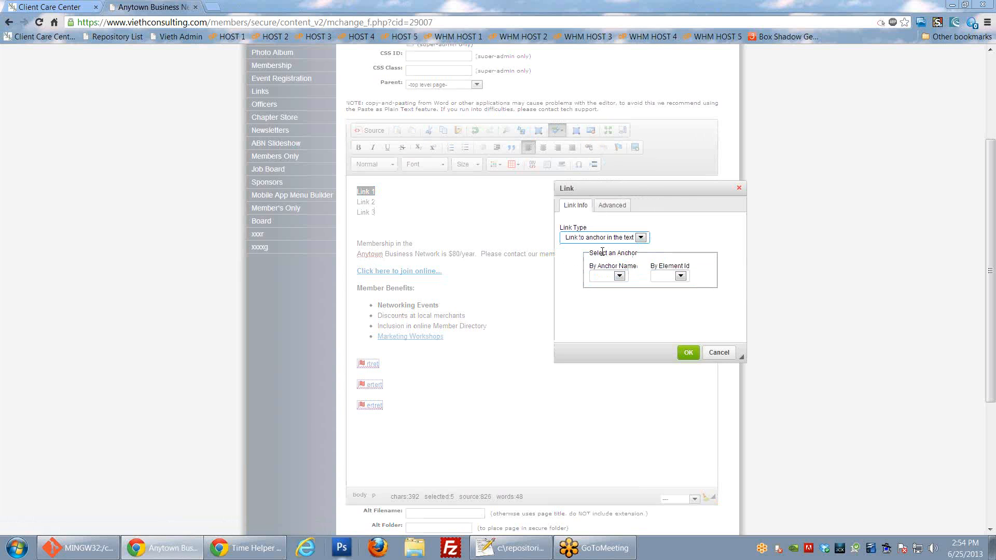
pyautogui.tripleClick(604, 252)
pyautogui.click(620, 276)
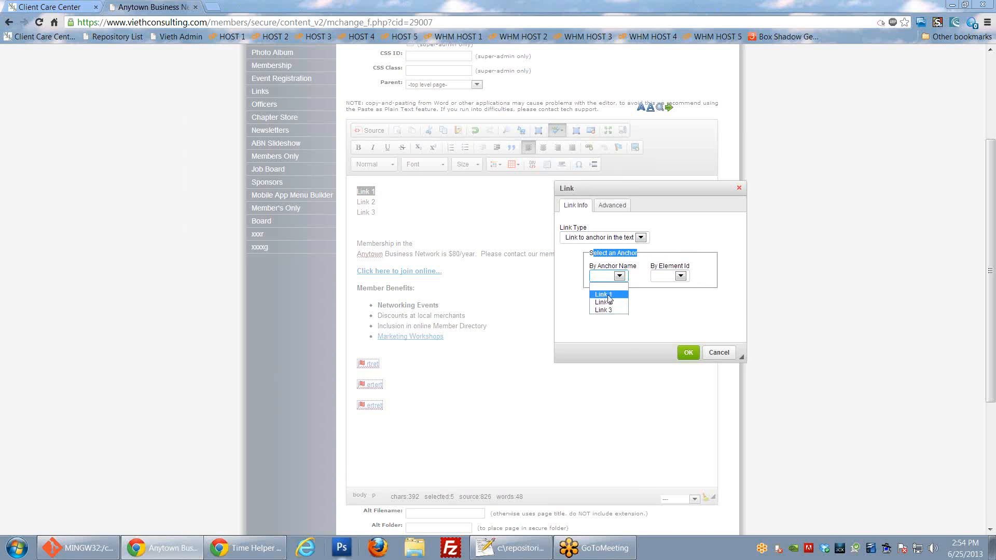
pyautogui.click(604, 294)
pyautogui.click(689, 352)
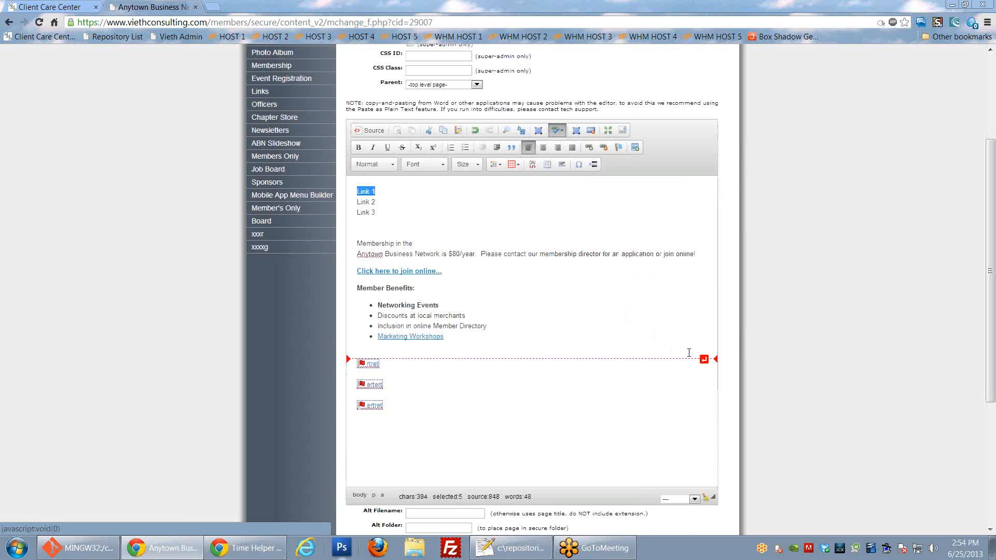
pyautogui.click(607, 312)
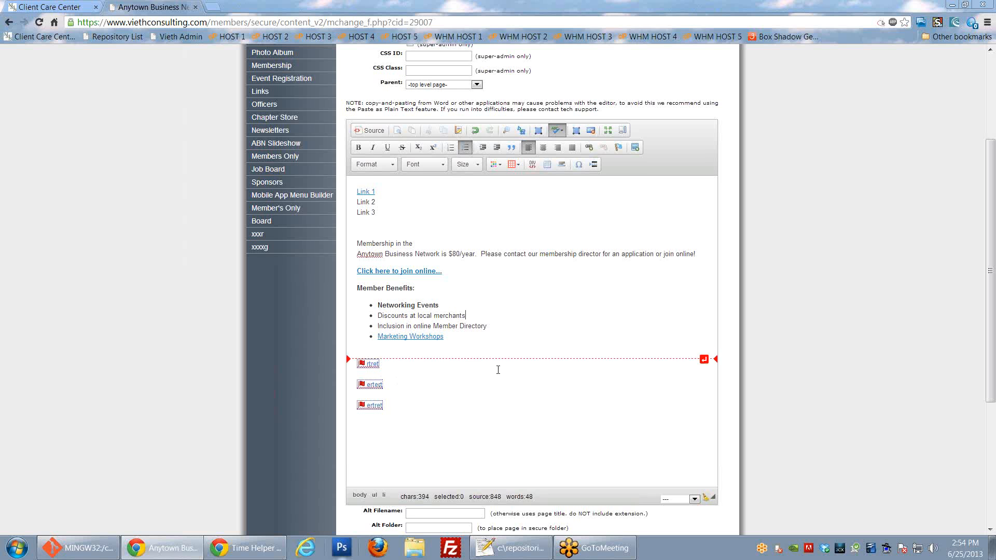
pyautogui.click(498, 435)
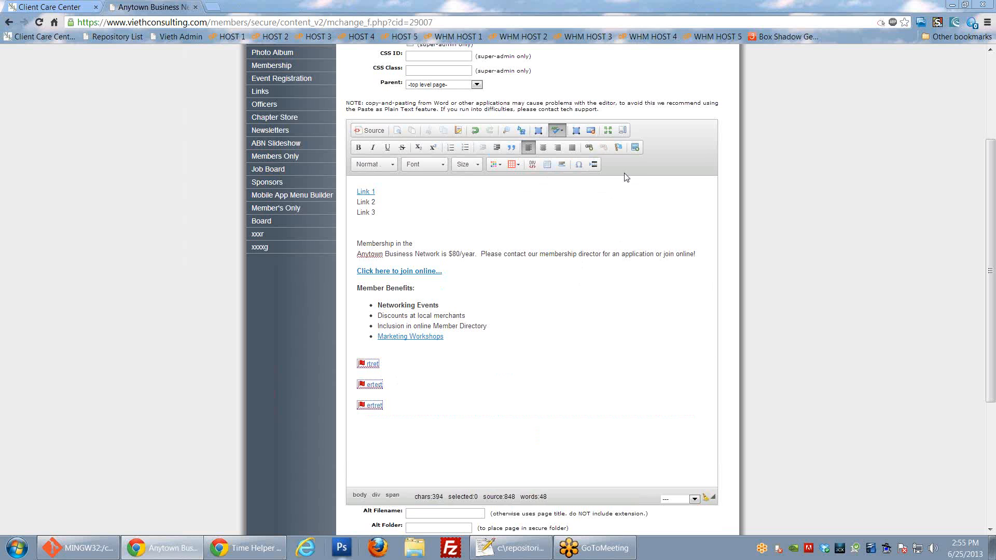
# Step: Set the 'Click here to join online' link's target to New Window (_blank)
pyautogui.rightClick(394, 271)
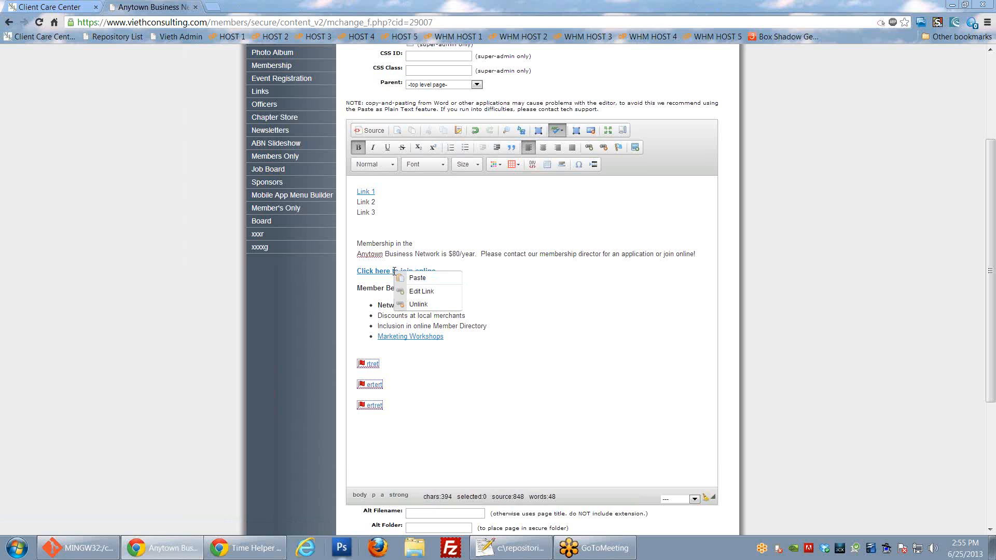
pyautogui.click(421, 291)
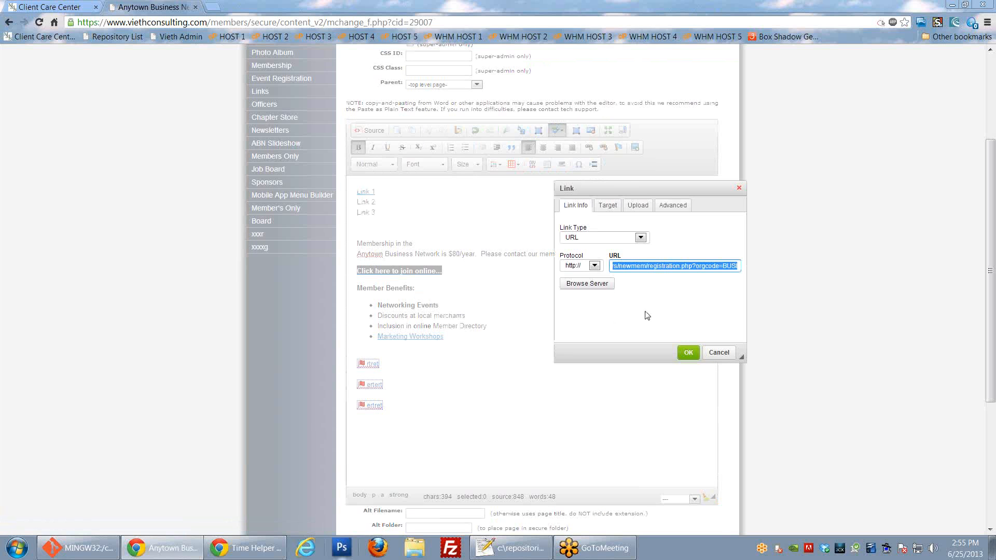
pyautogui.moveTo(630, 185); pyautogui.dragTo(524, 174)
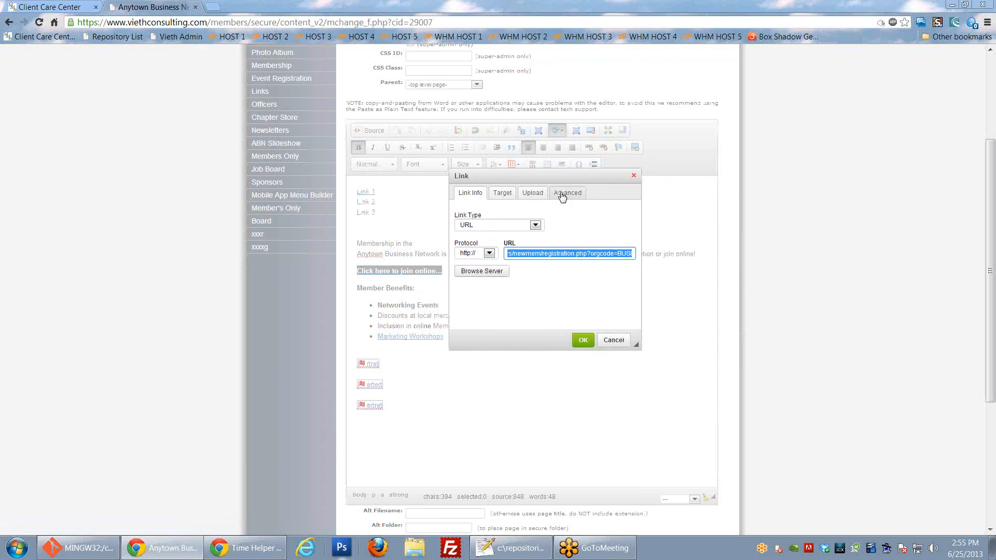
pyautogui.click(502, 194)
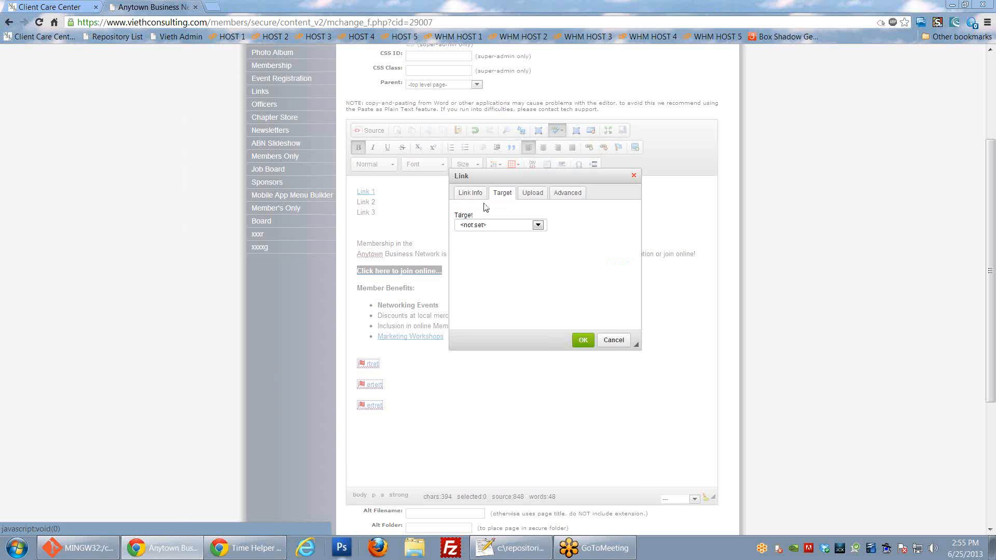
pyautogui.click(538, 225)
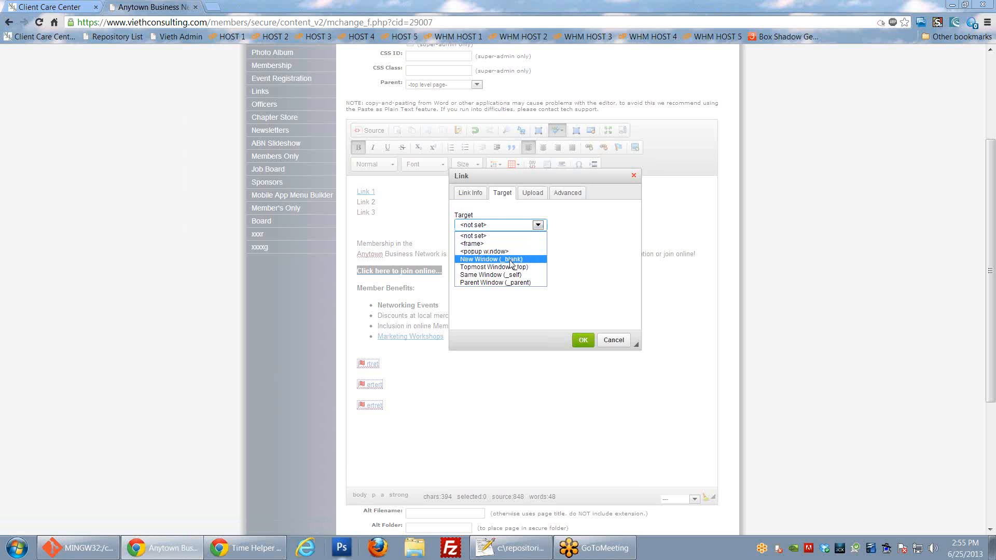
pyautogui.click(495, 259)
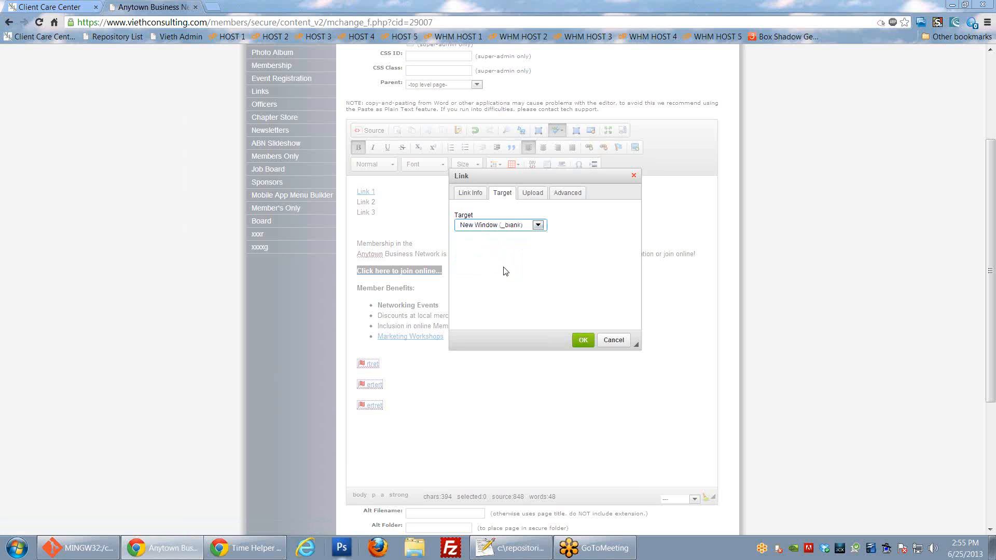
pyautogui.click(581, 340)
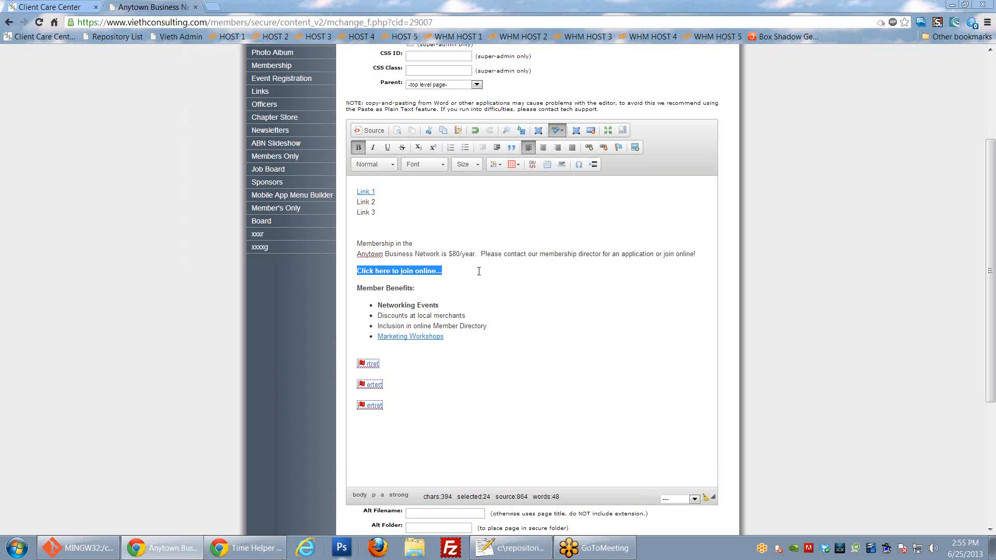
# Step: Place the cursor on the centred empty bottom line and bring up Image Properties
pyautogui.click(491, 284)
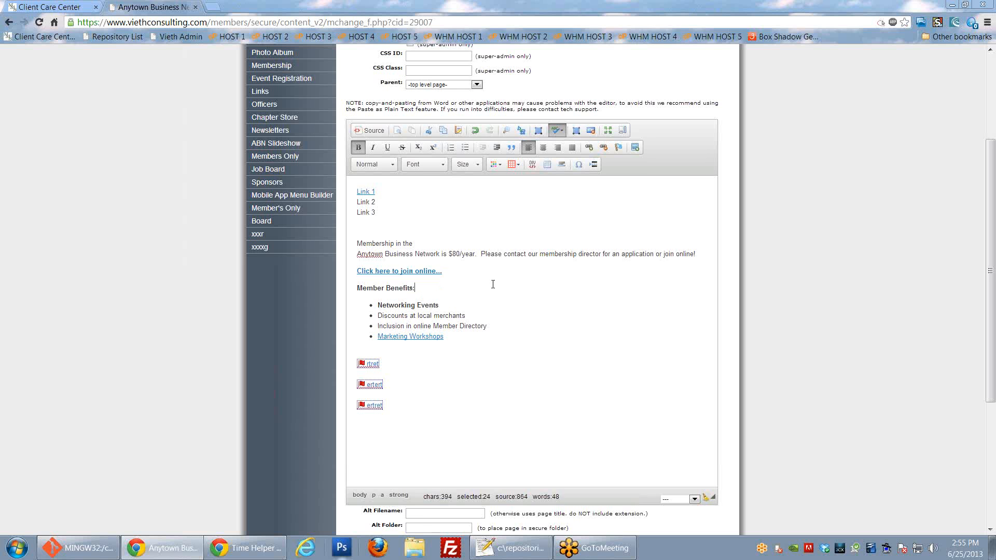
pyautogui.click(408, 427)
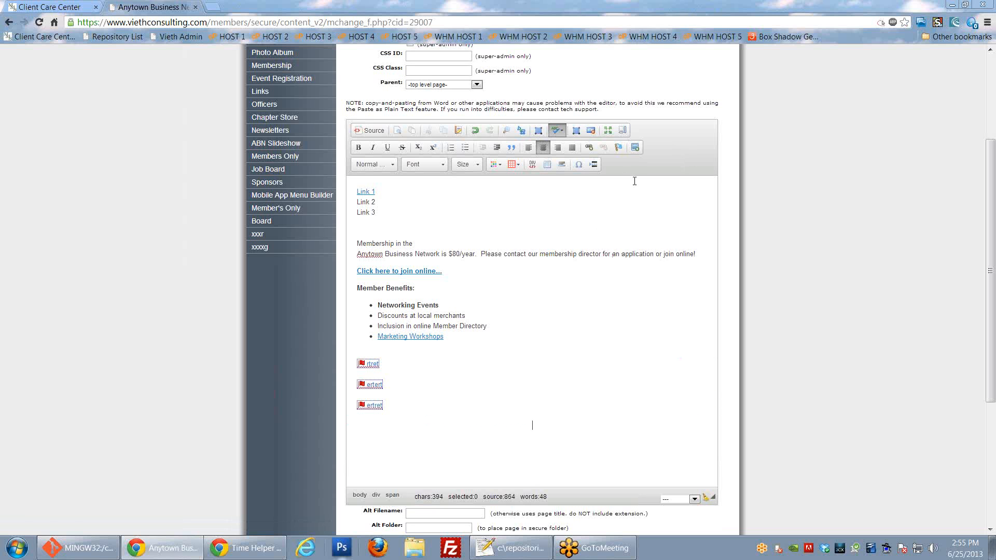
pyautogui.click(636, 148)
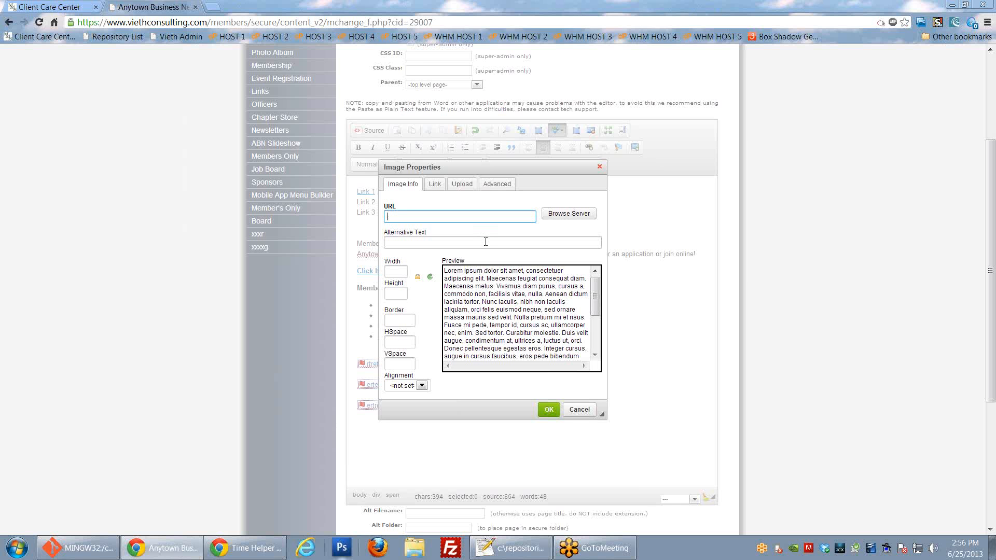
# Step: Browse the server images and choose 3165P.JPG from Album - National Parks
pyautogui.click(569, 215)
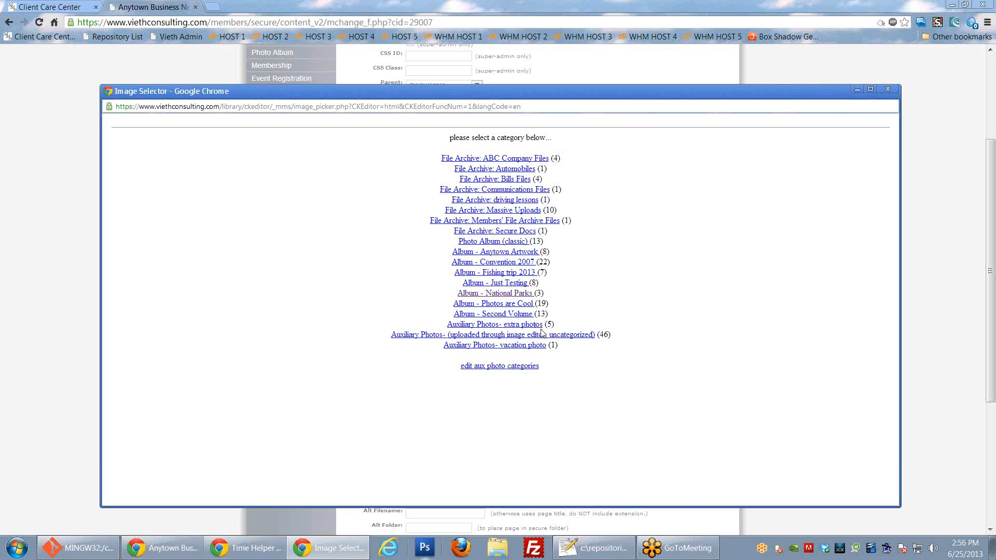
pyautogui.click(495, 294)
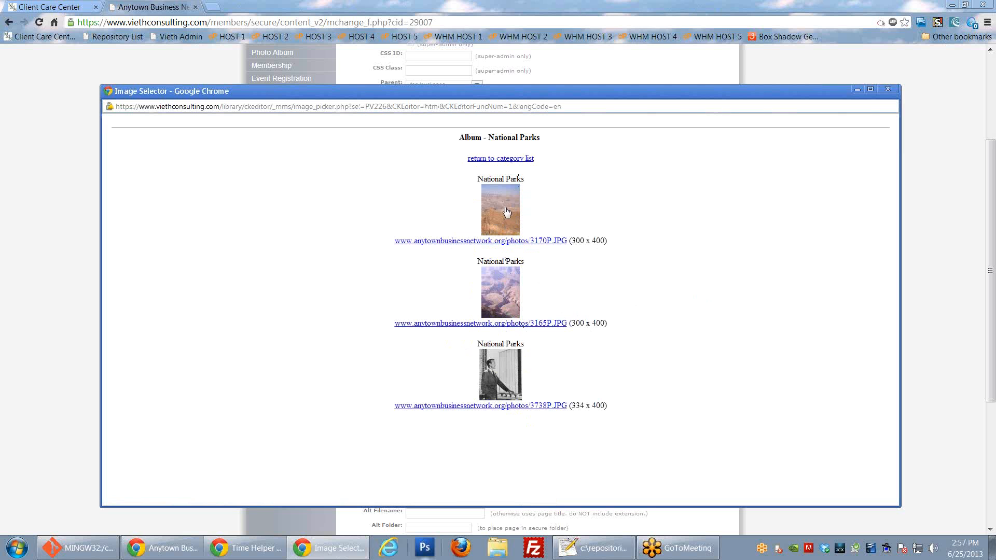
pyautogui.click(500, 299)
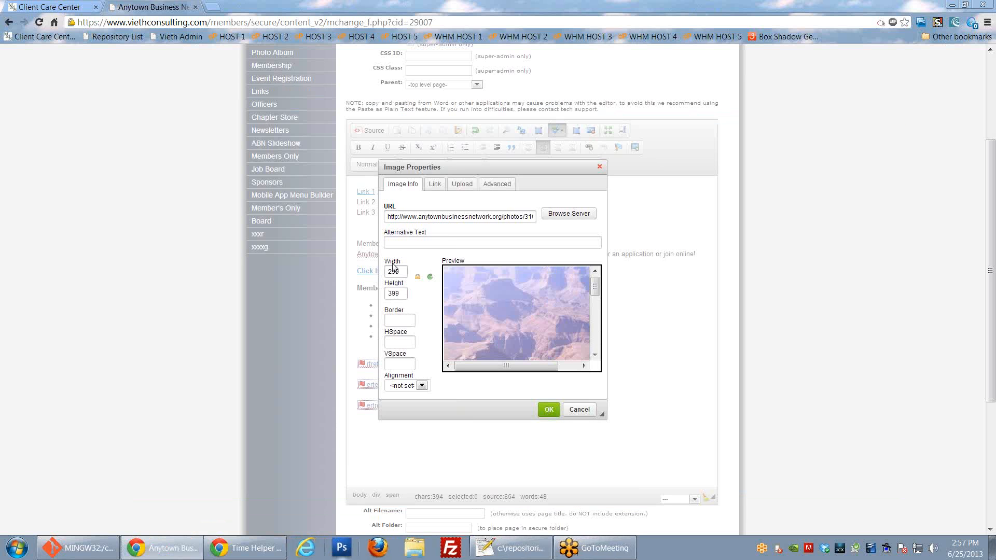
# Step: Try photo widths of 150 and 300, then undo back to 150
pyautogui.moveTo(532, 358); pyautogui.dragTo(624, 366)
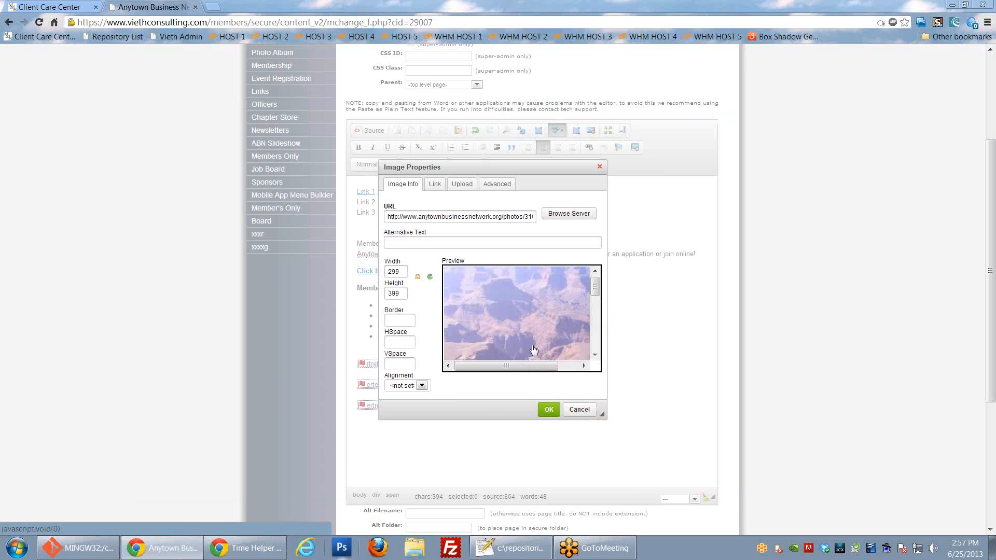
pyautogui.moveTo(543, 368); pyautogui.dragTo(513, 367)
pyautogui.doubleClick(402, 272)
pyautogui.write('150')
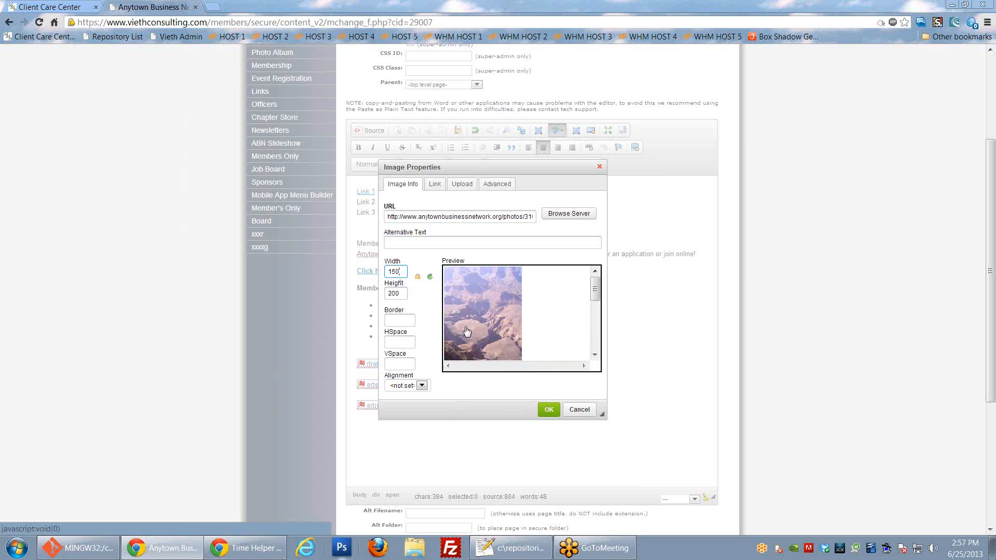
pyautogui.click(417, 278)
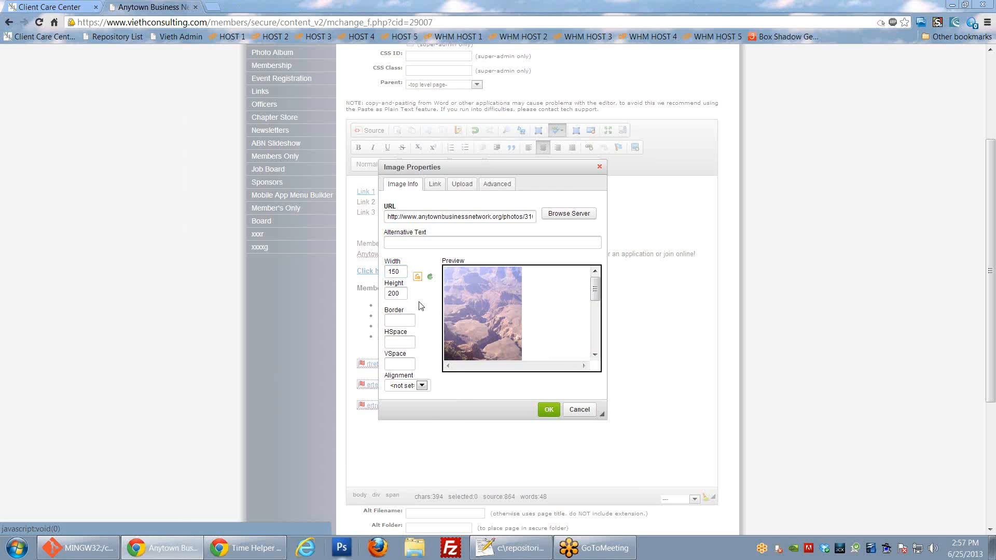
pyautogui.doubleClick(404, 274)
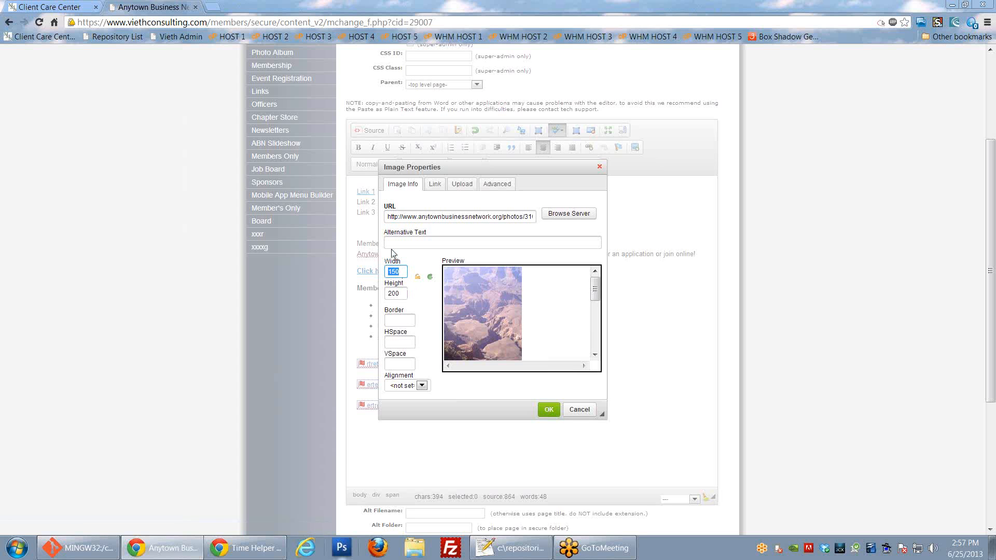
pyautogui.write('300')
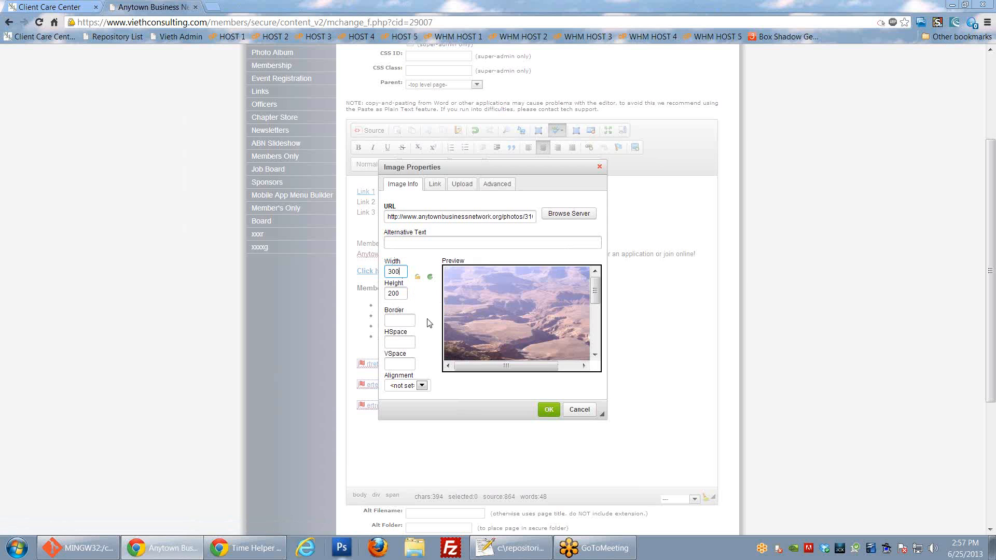
pyautogui.hotkey('ctrl', 'z')
# Step: Re-lock the proportions, reset the photo to its original size and select the 299 width
pyautogui.click(417, 278)
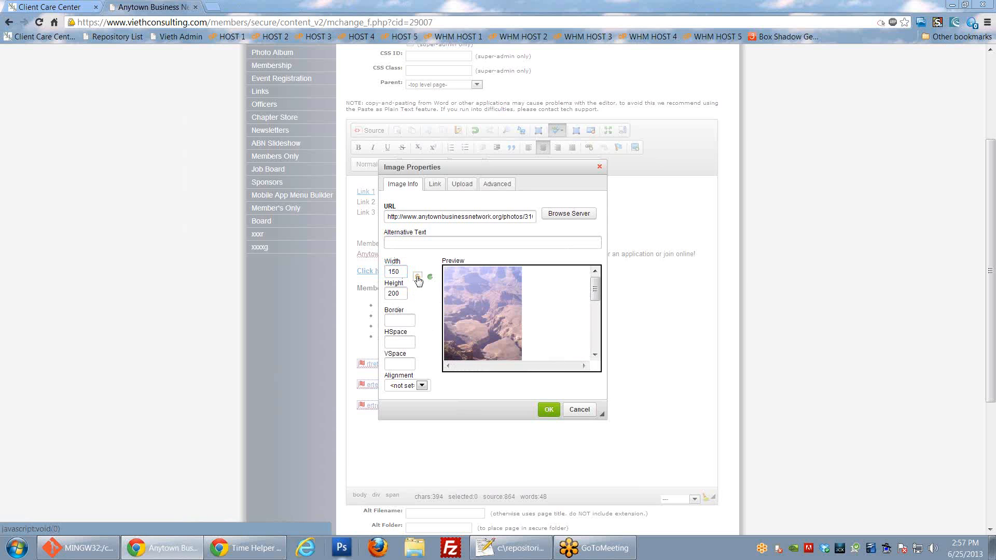
pyautogui.click(418, 278)
pyautogui.click(418, 278)
pyautogui.click(430, 278)
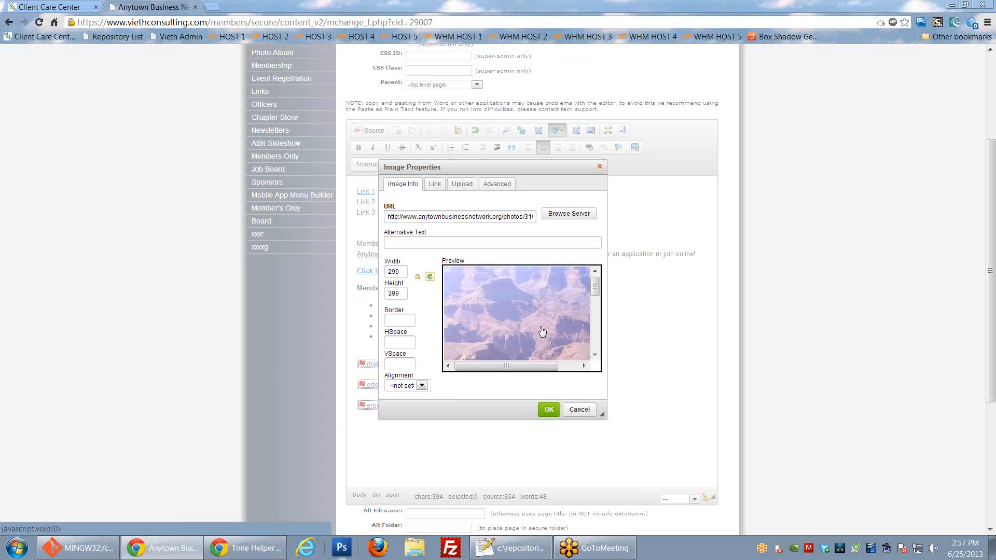
pyautogui.moveTo(601, 413); pyautogui.dragTo(648, 432)
pyautogui.click(352, 297)
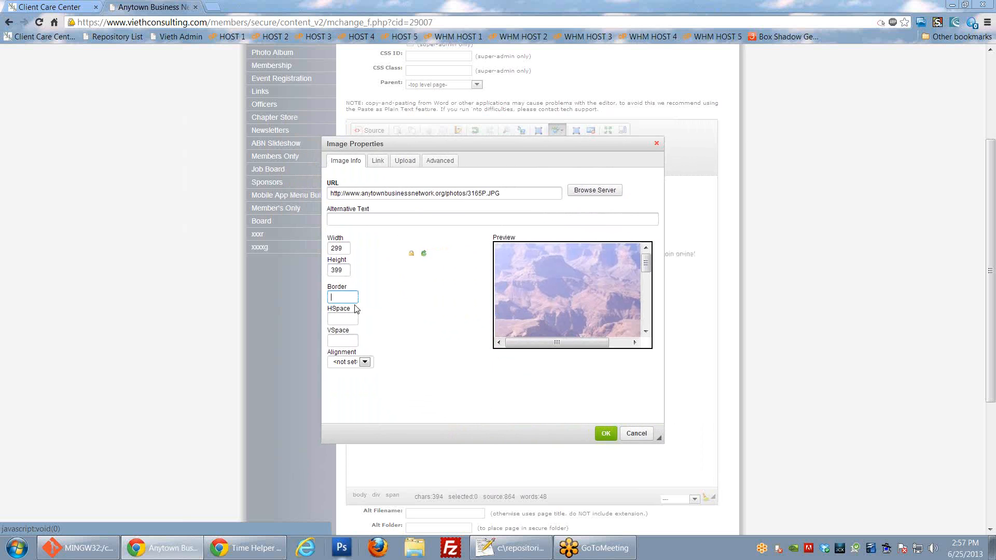
pyautogui.moveTo(659, 439); pyautogui.dragTo(617, 415)
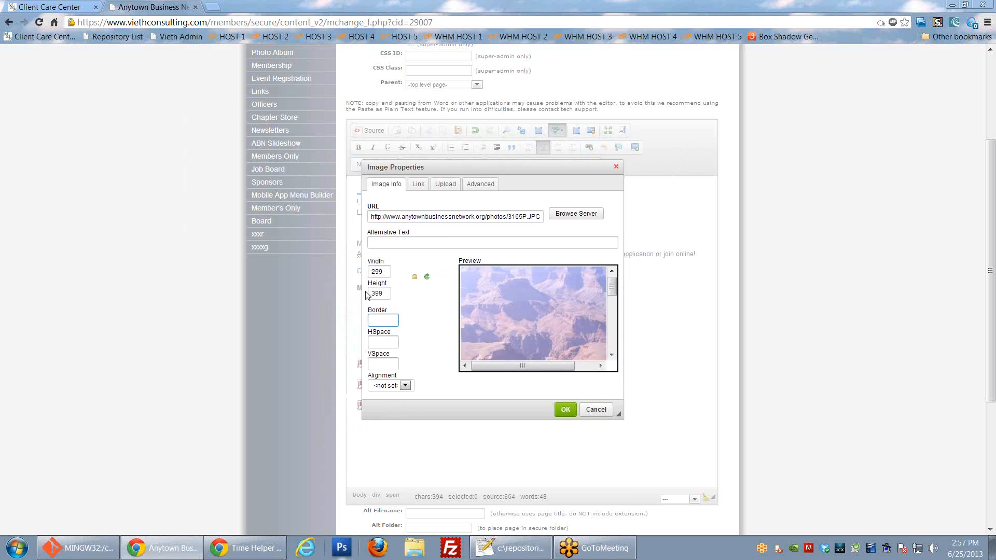
pyautogui.moveTo(385, 271); pyautogui.dragTo(349, 269)
# Step: Enter width 100 so the height follows at 133, and give the photo a border of 0
pyautogui.write('100')
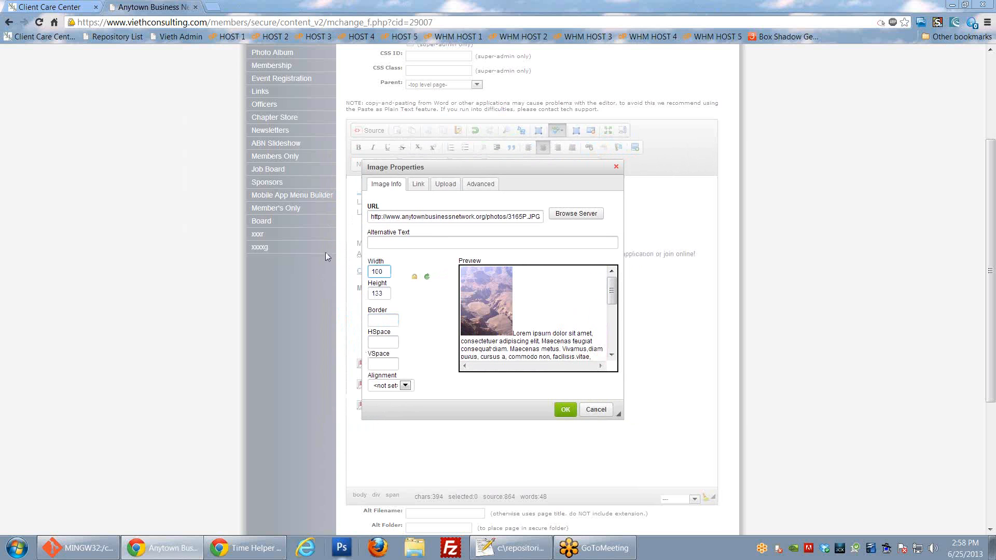
pyautogui.click(388, 319)
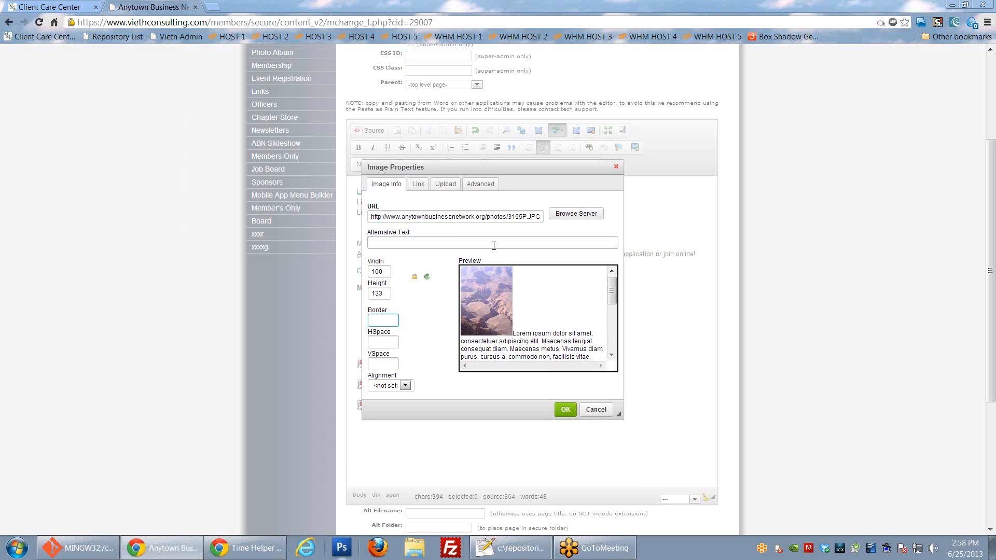
pyautogui.write('5')
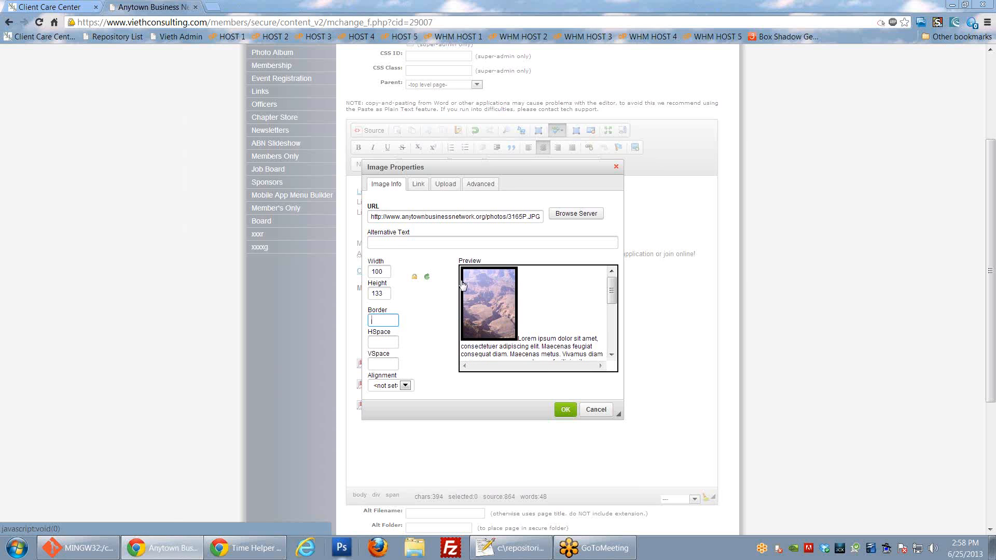
pyautogui.write('0')
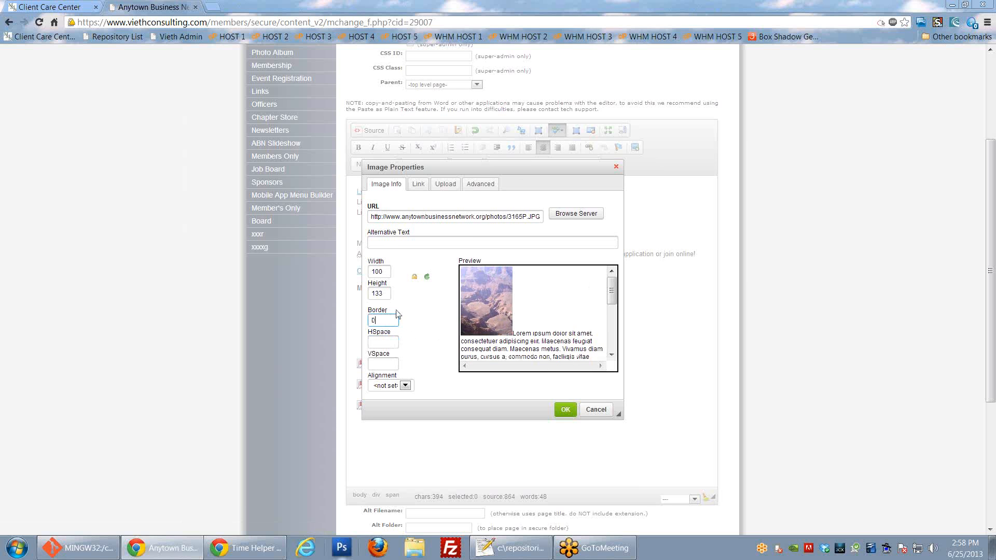
pyautogui.press('Tab')
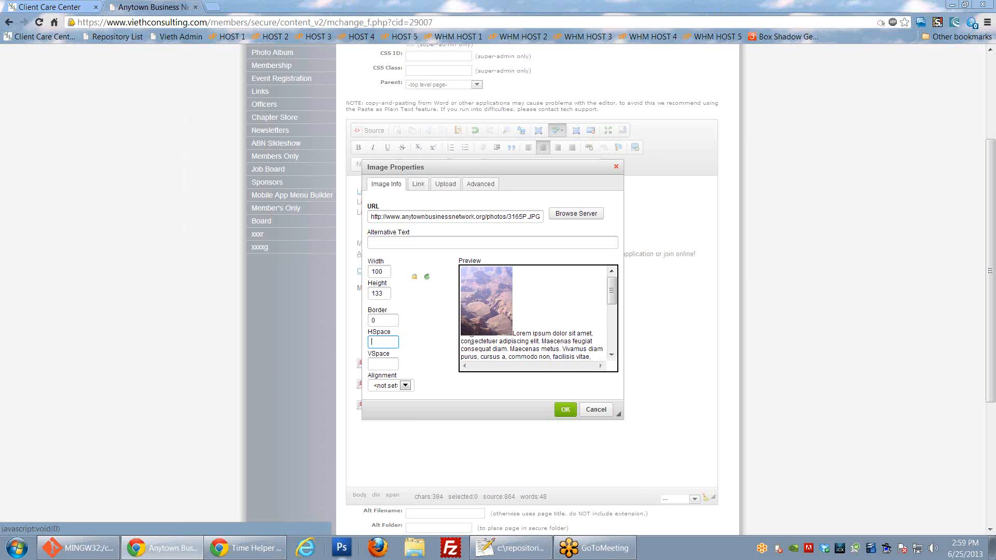
# Step: Set the photo's alignment to Left, after briefly trying Right
pyautogui.doubleClick(372, 377)
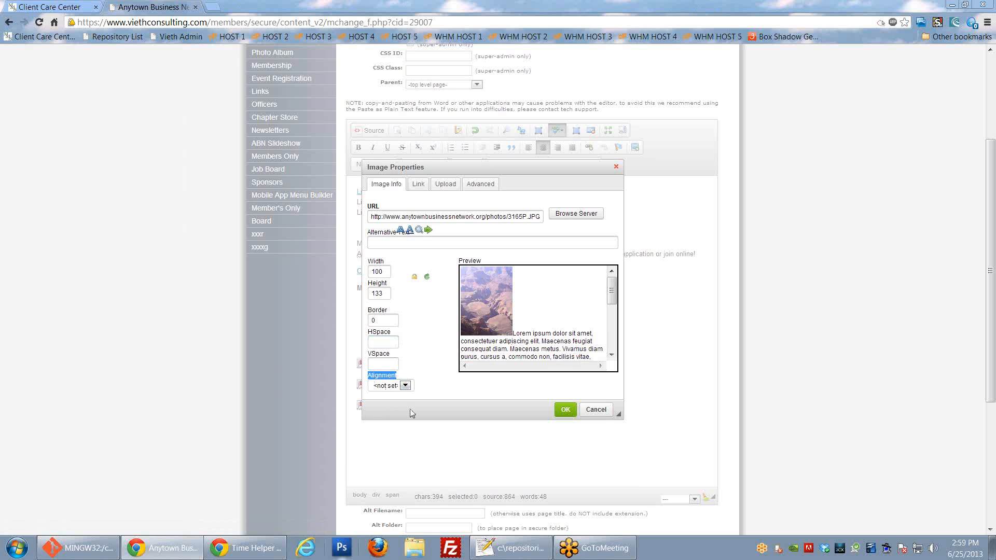
pyautogui.click(404, 385)
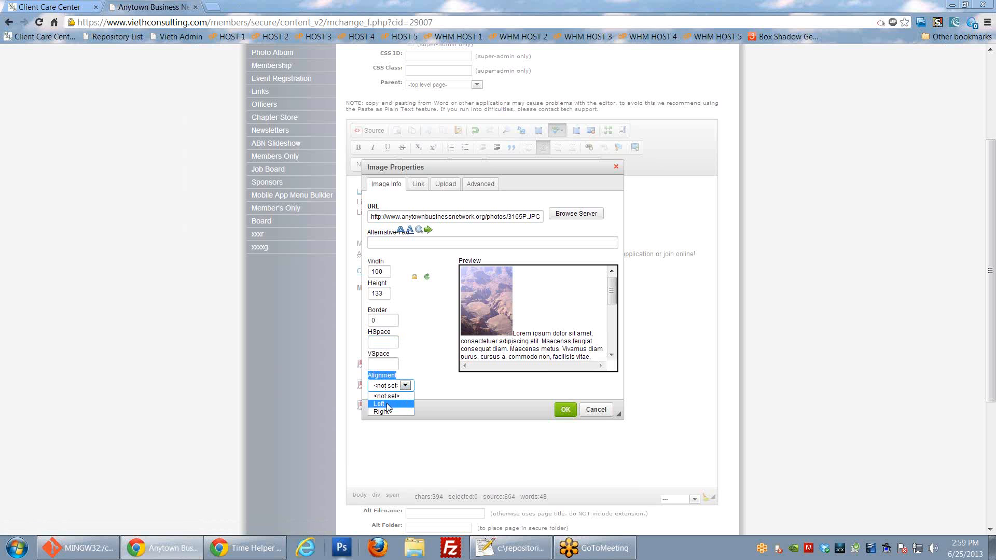
pyautogui.click(388, 404)
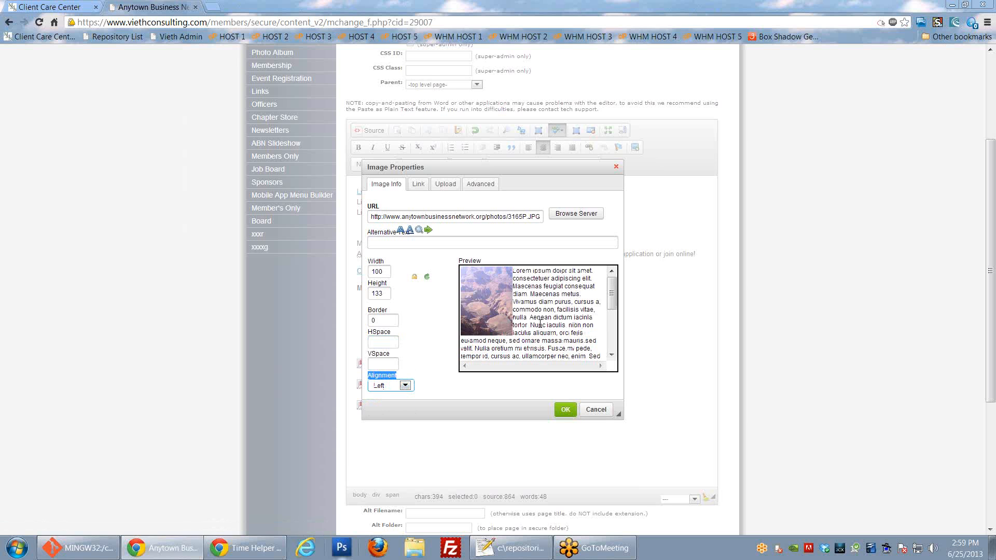
pyautogui.click(405, 386)
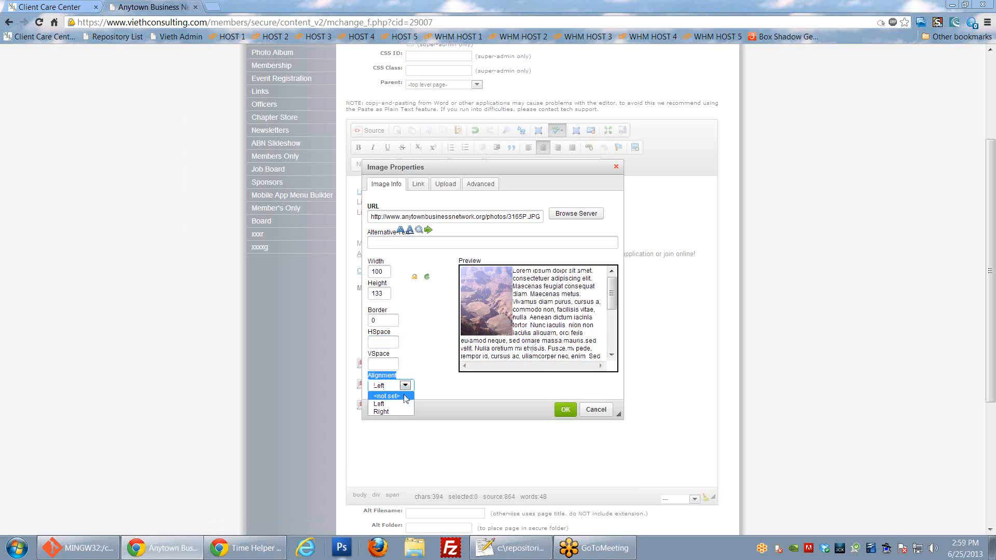
pyautogui.click(400, 411)
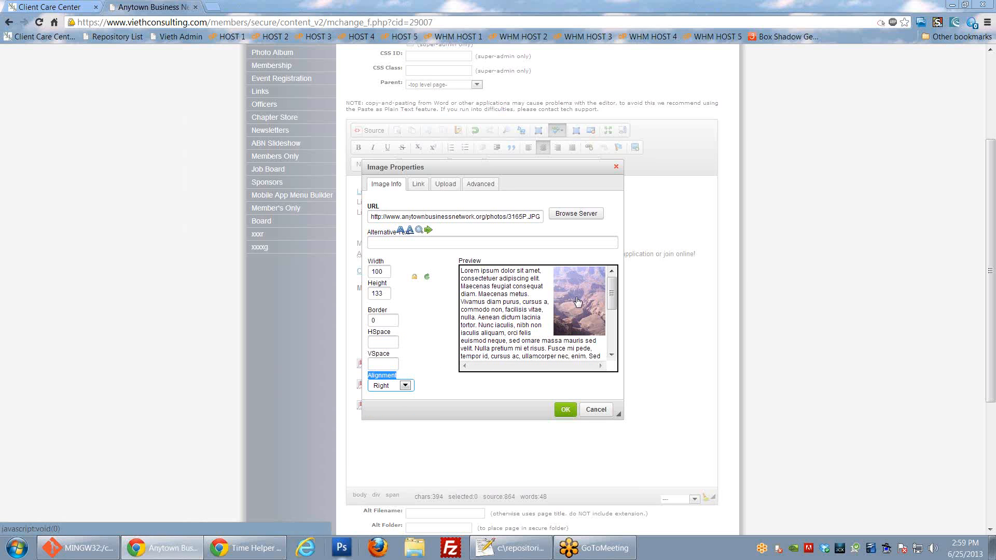
pyautogui.click(404, 386)
pyautogui.click(393, 404)
pyautogui.click(423, 307)
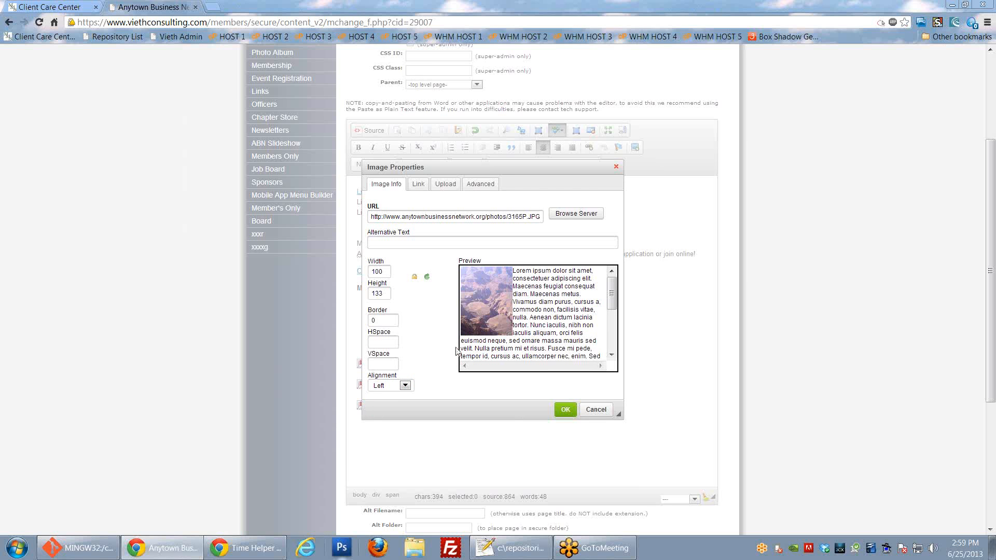
# Step: Enter 10 for both HSpace and VSpace
pyautogui.click(384, 344)
pyautogui.write('5')
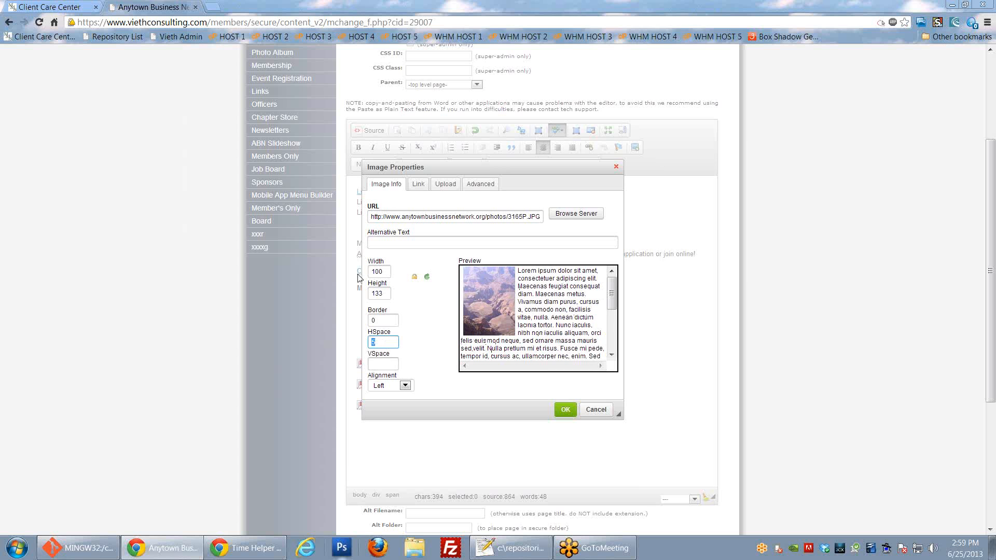
pyautogui.press('BackSpace')
pyautogui.write('10')
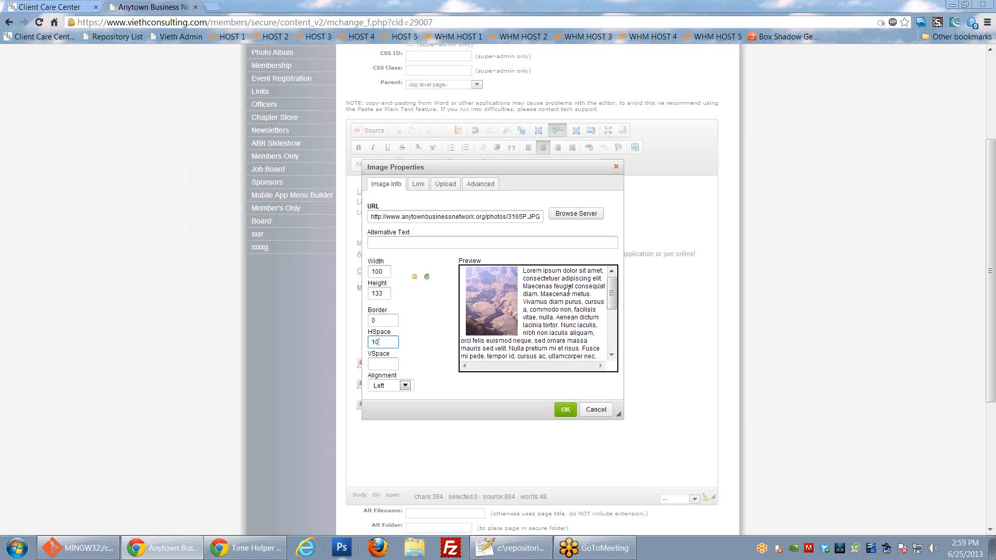
pyautogui.click(377, 362)
pyautogui.write('10')
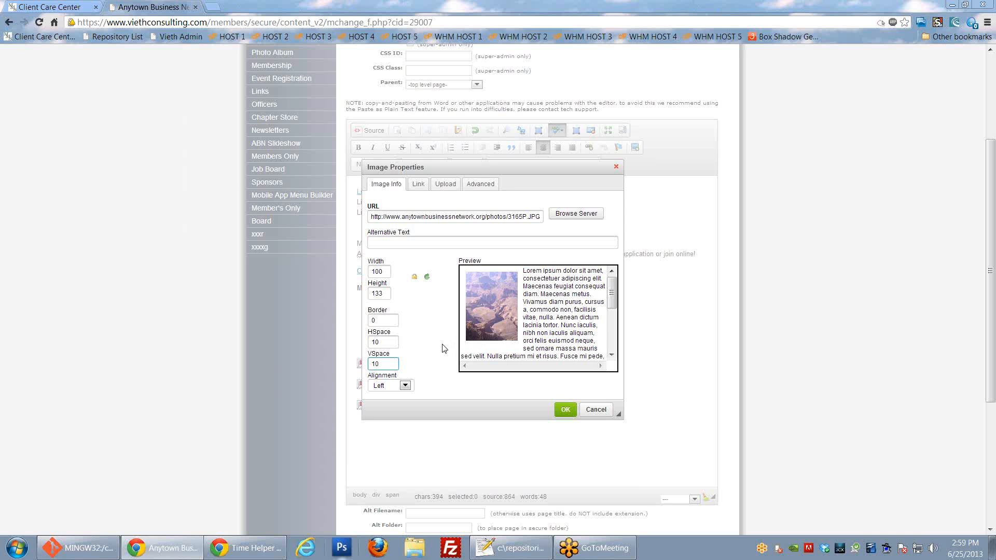
pyautogui.click(566, 410)
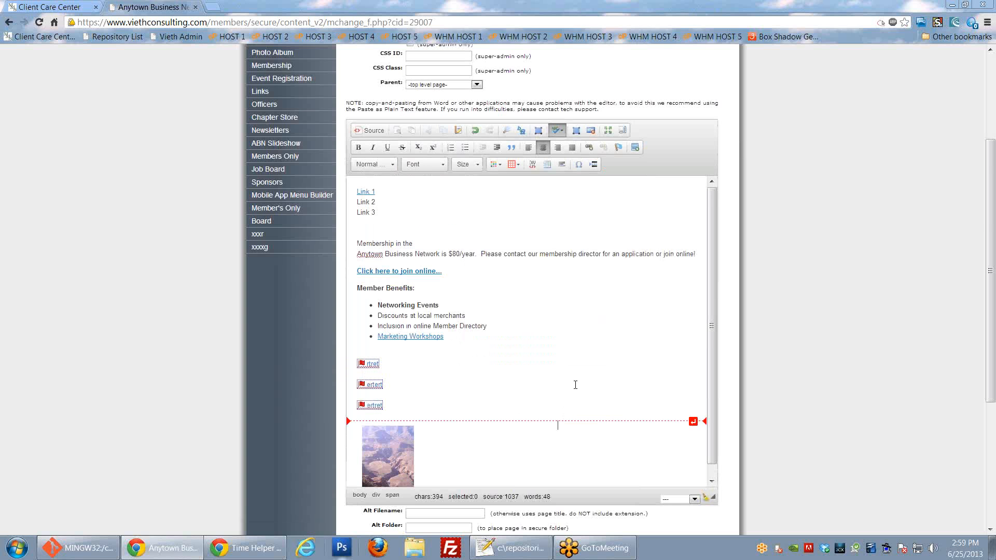
pyautogui.scroll(-3, 575, 385)
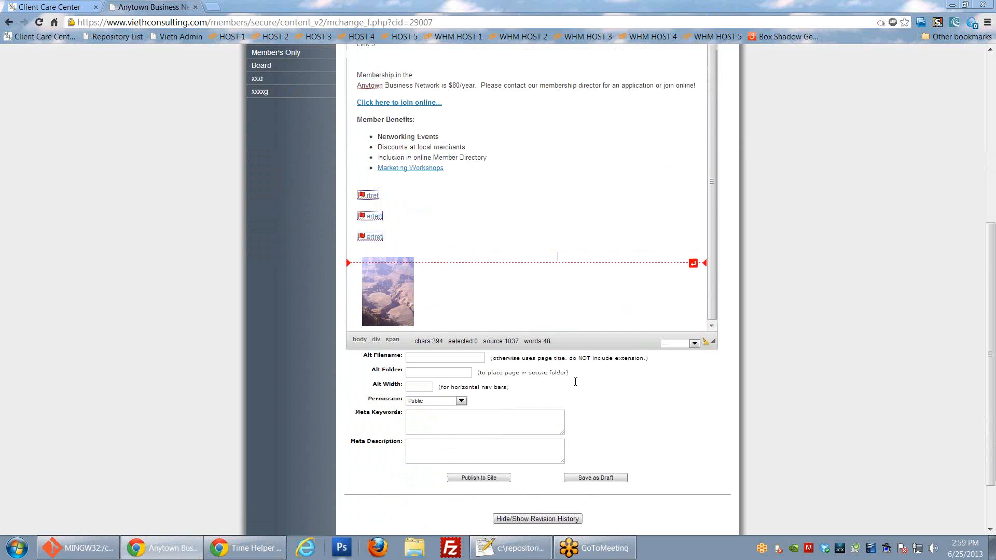
pyautogui.click(403, 300)
pyautogui.scroll(1, 406, 362)
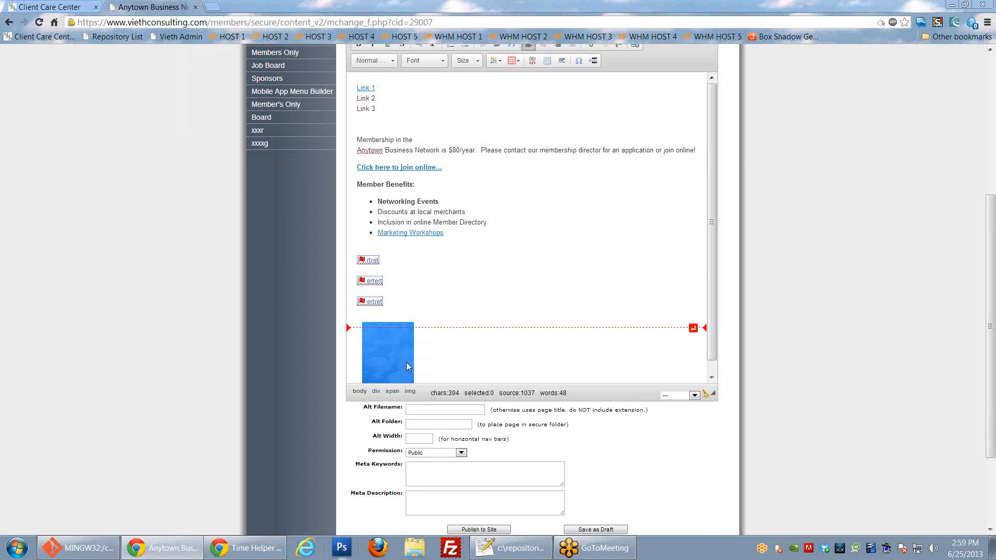
pyautogui.moveTo(406, 362); pyautogui.dragTo(415, 124)
pyautogui.scroll(1, 465, 242)
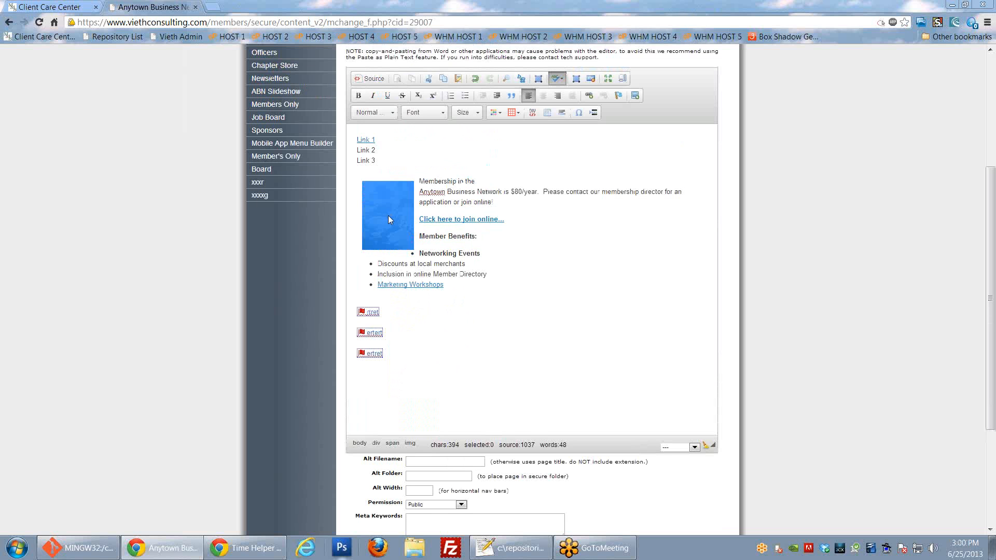
pyautogui.moveTo(389, 220); pyautogui.dragTo(363, 173)
pyautogui.click(516, 302)
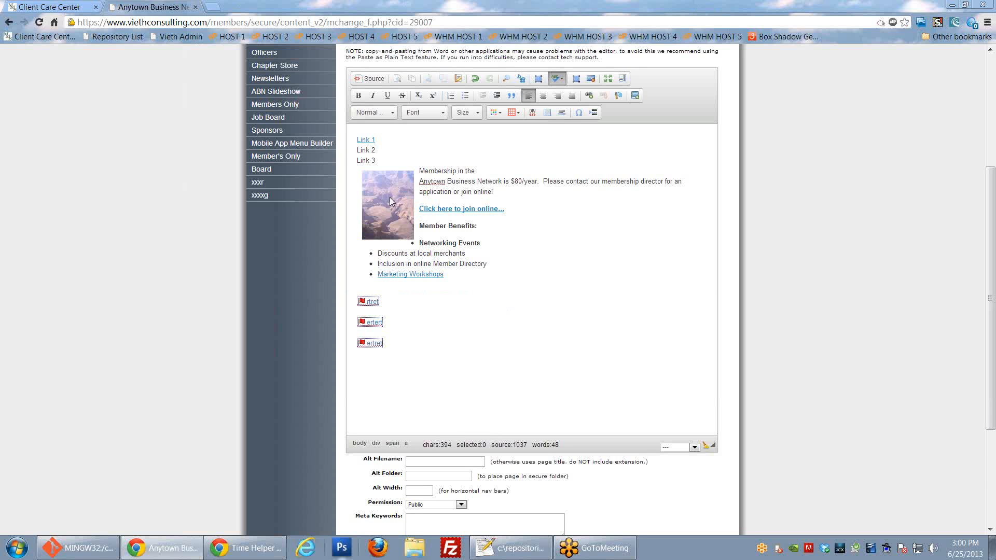
pyautogui.click(387, 215)
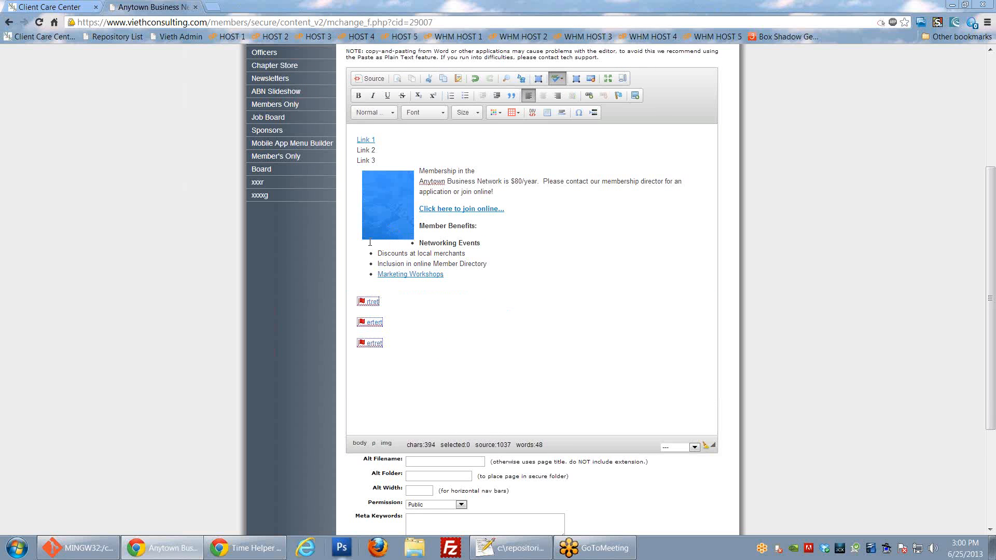
pyautogui.rightClick(391, 206)
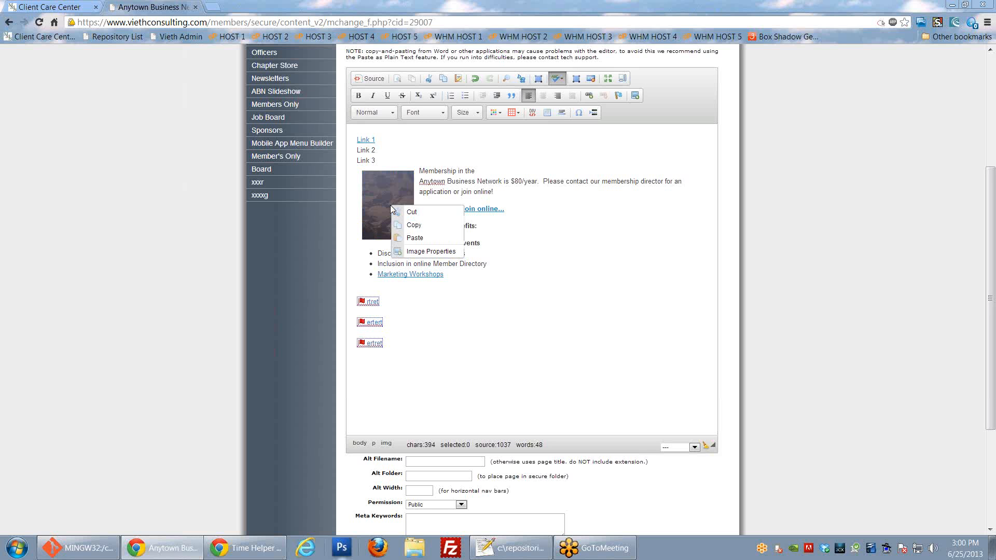
pyautogui.click(416, 253)
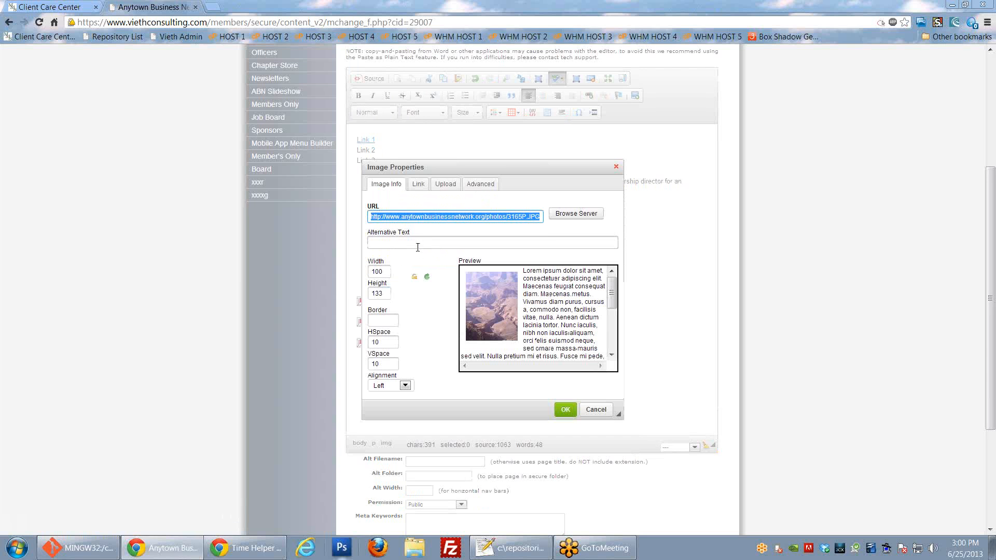
pyautogui.click(616, 168)
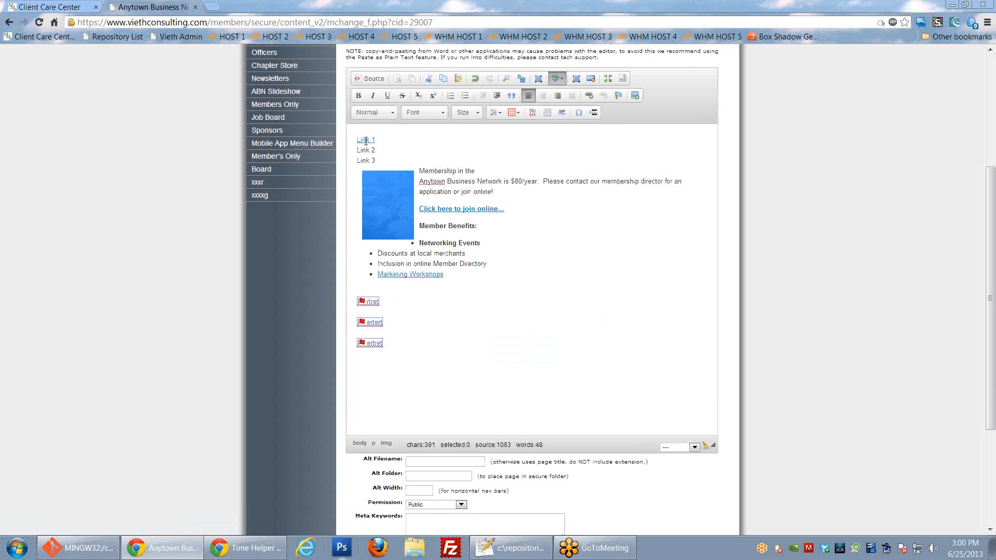
pyautogui.rightClick(366, 140)
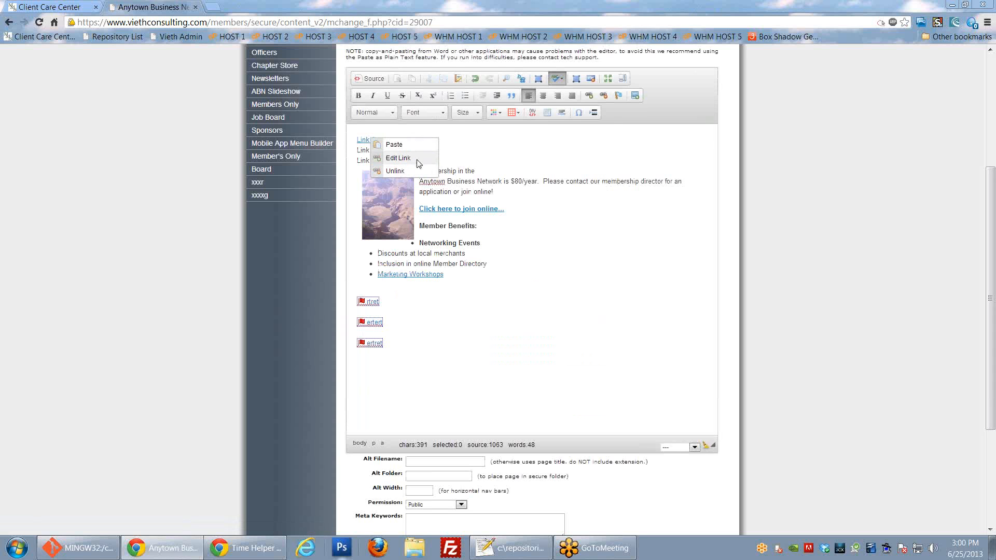
pyautogui.click(511, 154)
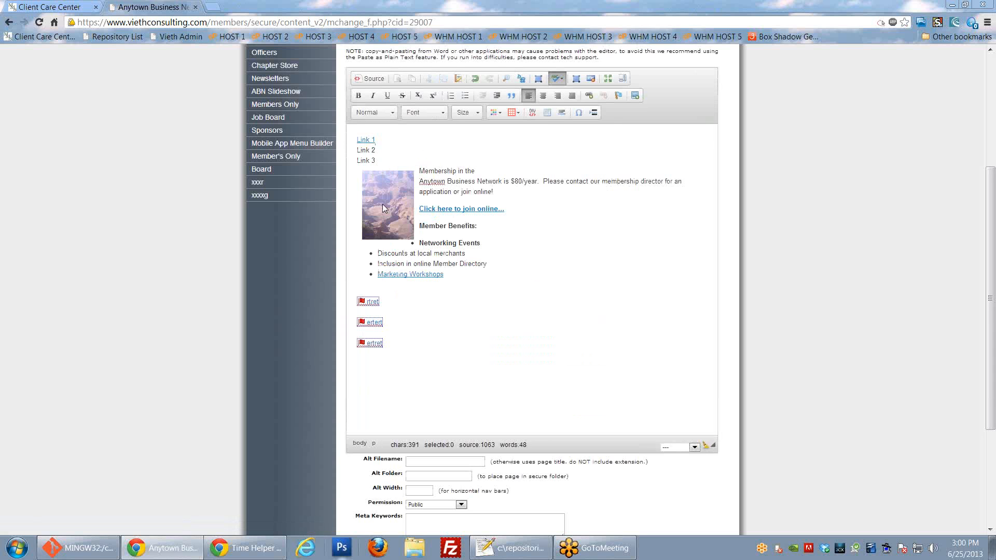
pyautogui.rightClick(366, 301)
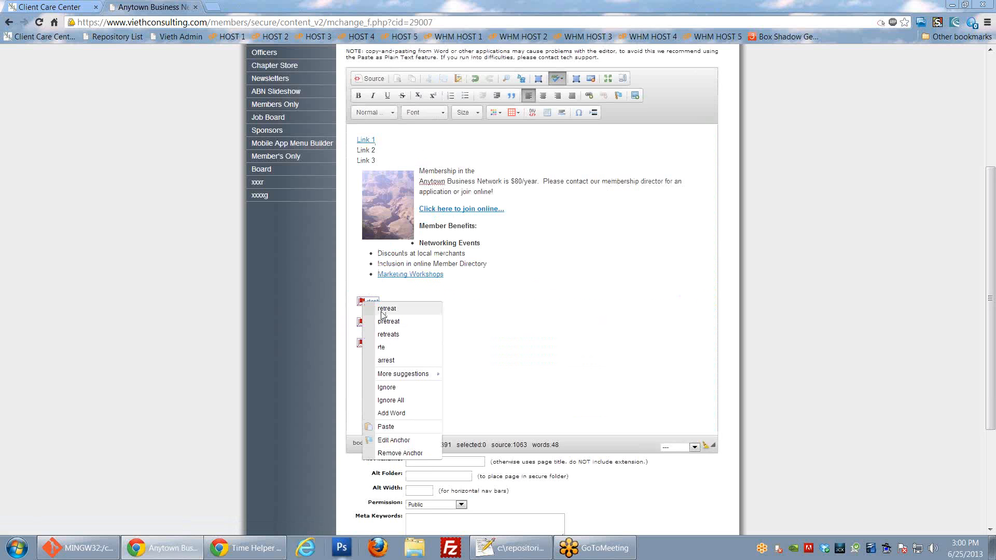
pyautogui.click(493, 278)
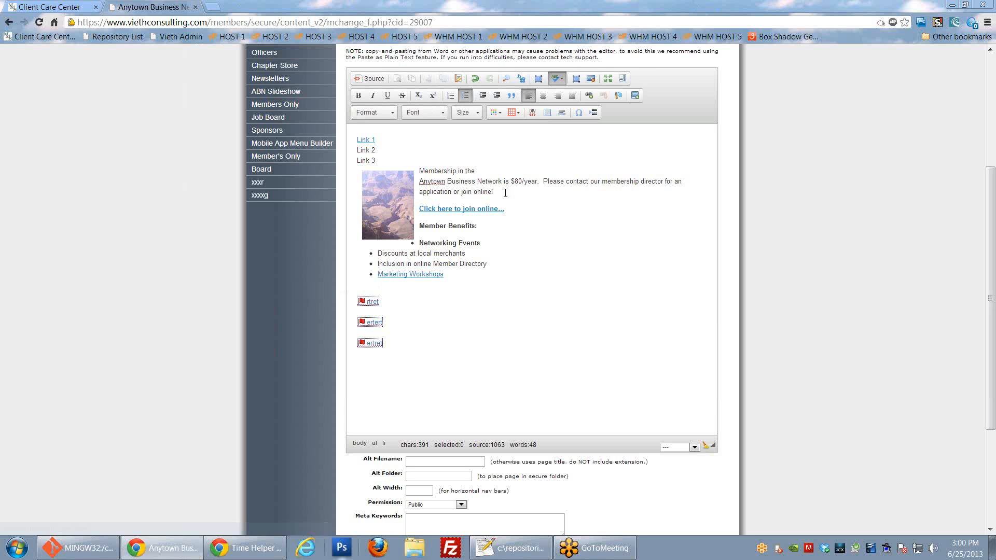
pyautogui.click(399, 234)
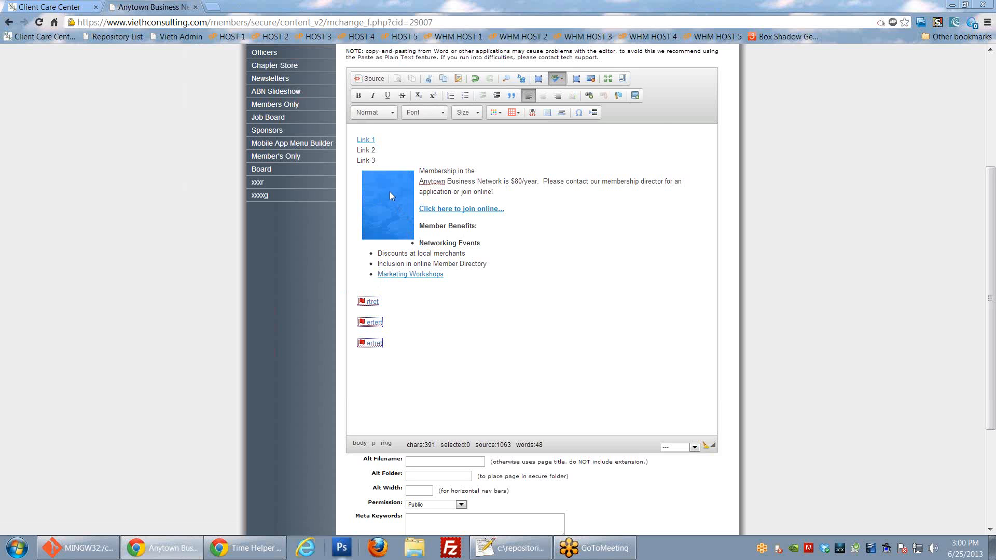
# Step: Change the canyon photo's width from 100 to 300 with ratio locked, making it 300 × 400
pyautogui.rightClick(390, 192)
pyautogui.click(422, 239)
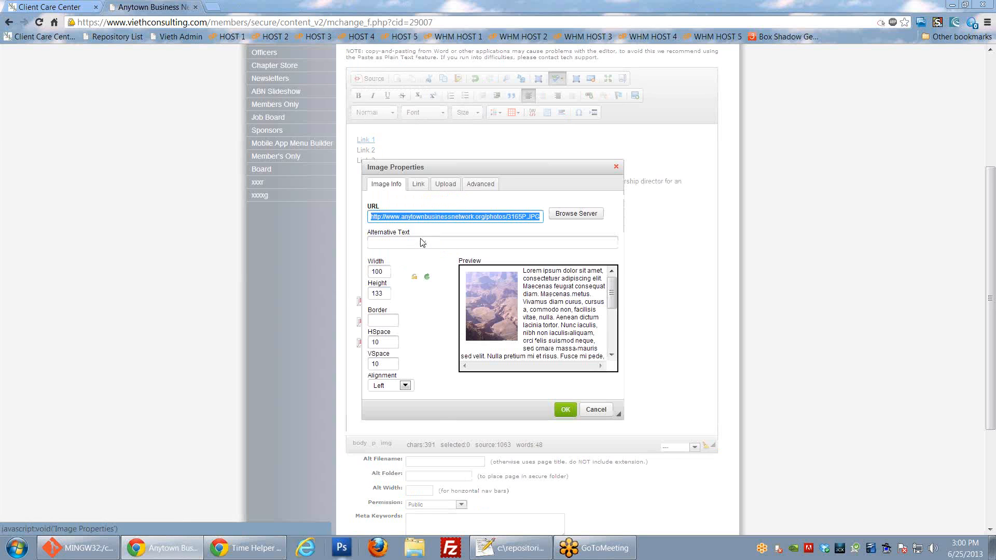
pyautogui.doubleClick(378, 271)
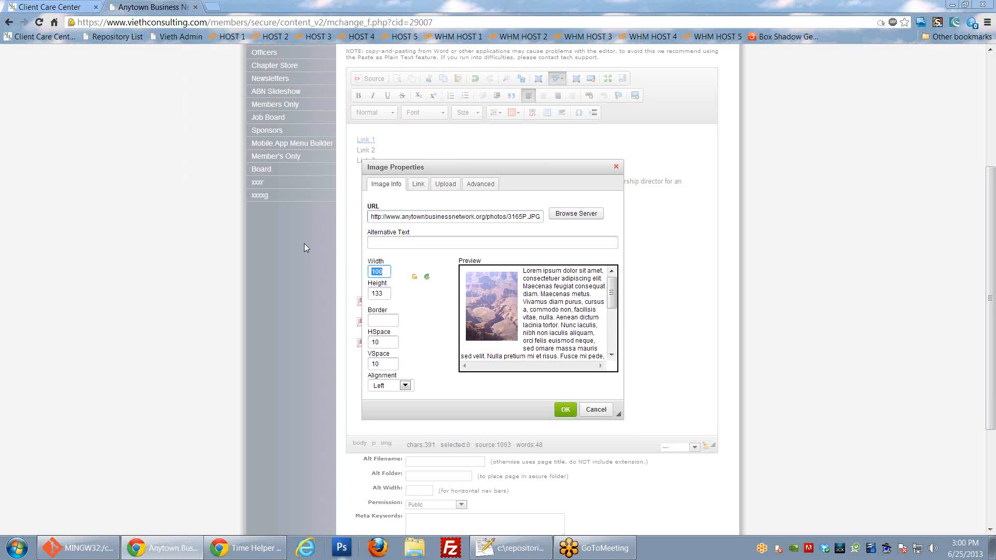
pyautogui.write('300')
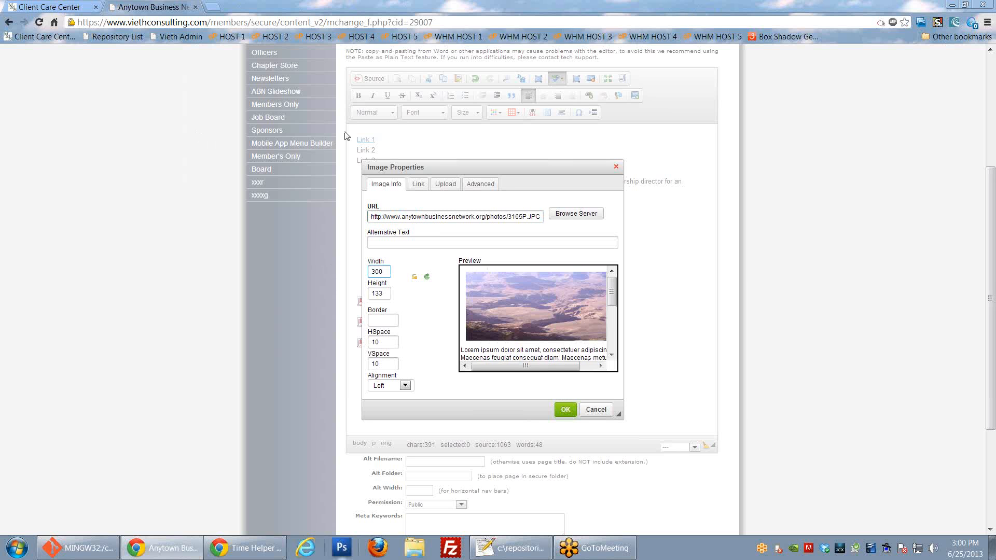
pyautogui.click(414, 276)
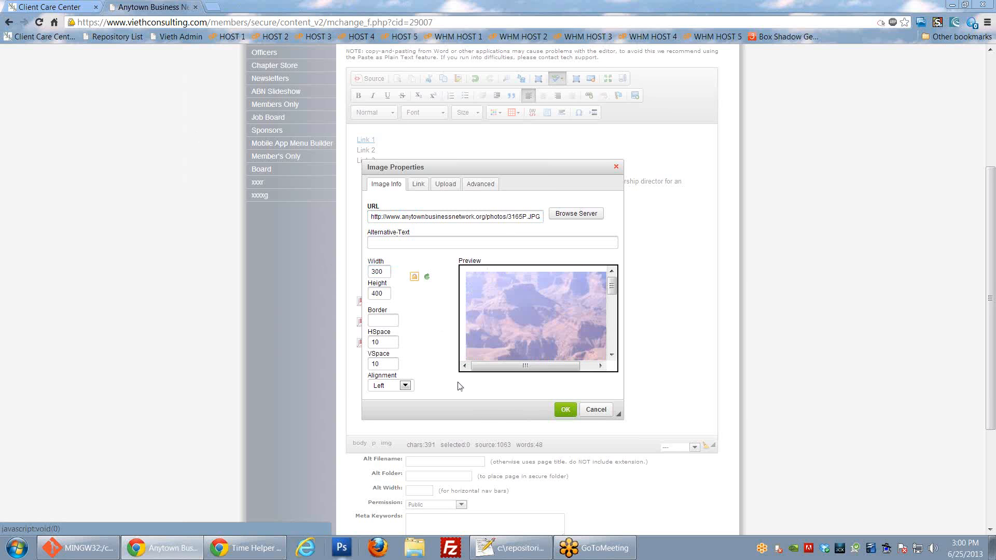
pyautogui.click(565, 410)
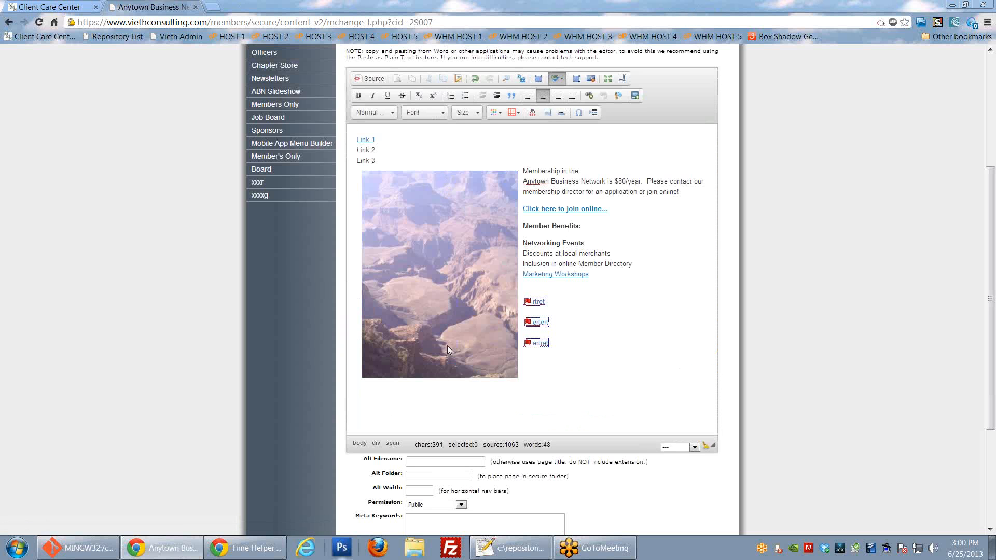
# Step: Set the canyon photo's alignment to Right in Image Properties
pyautogui.click(458, 321)
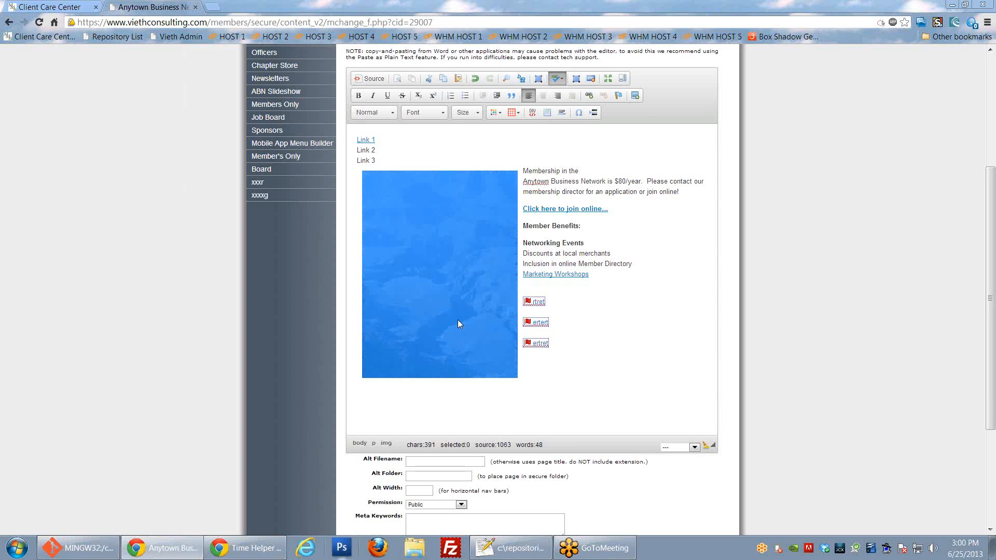
pyautogui.click(446, 260)
pyautogui.rightClick(446, 255)
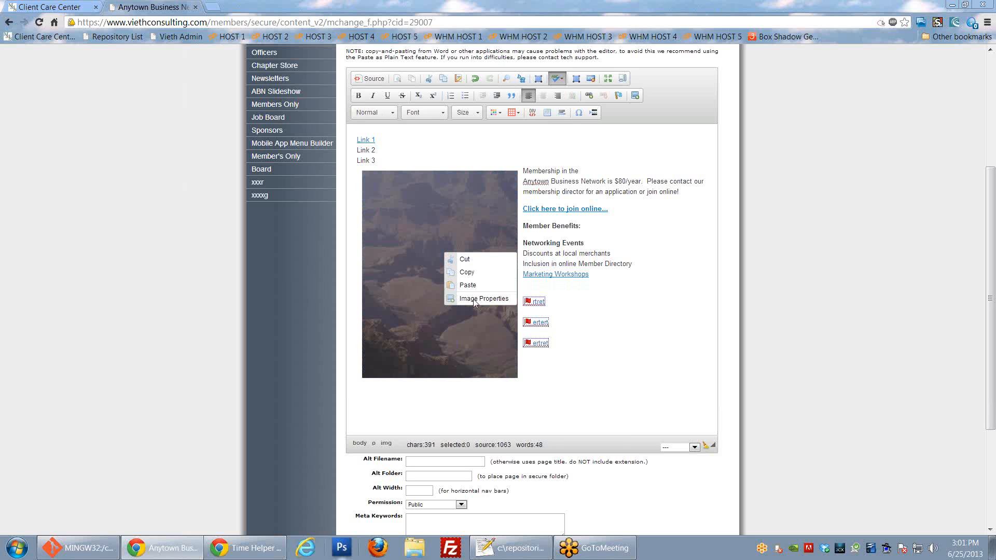
pyautogui.click(483, 298)
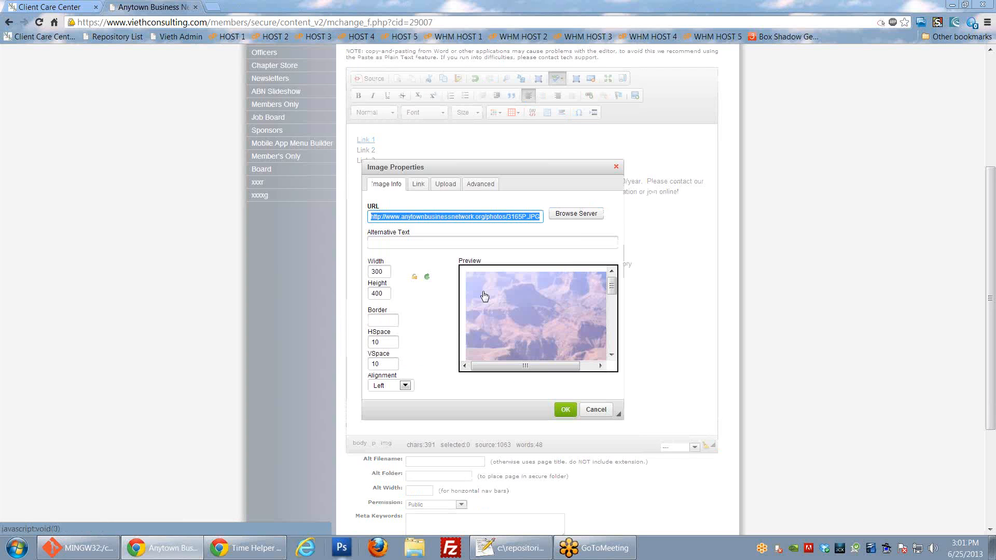
pyautogui.click(397, 385)
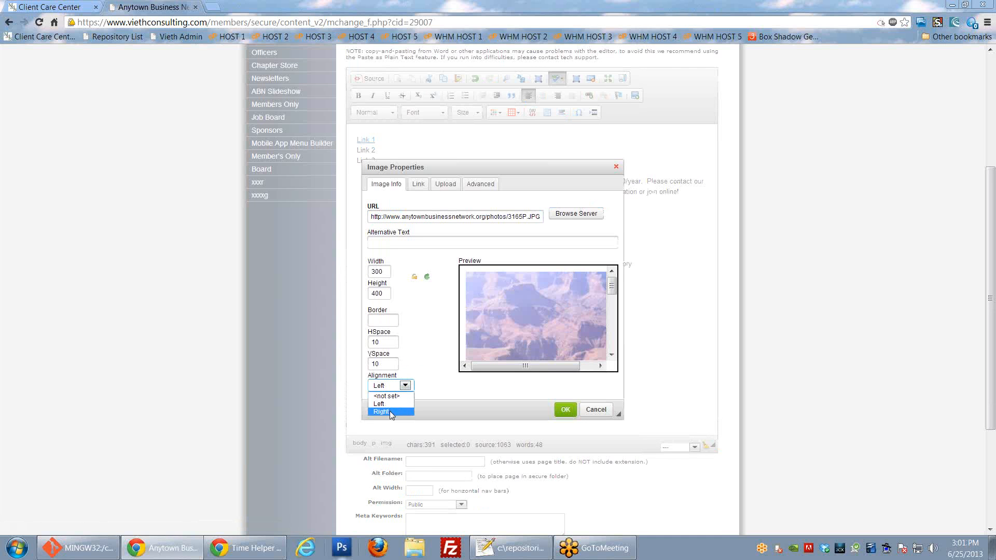
pyautogui.click(565, 409)
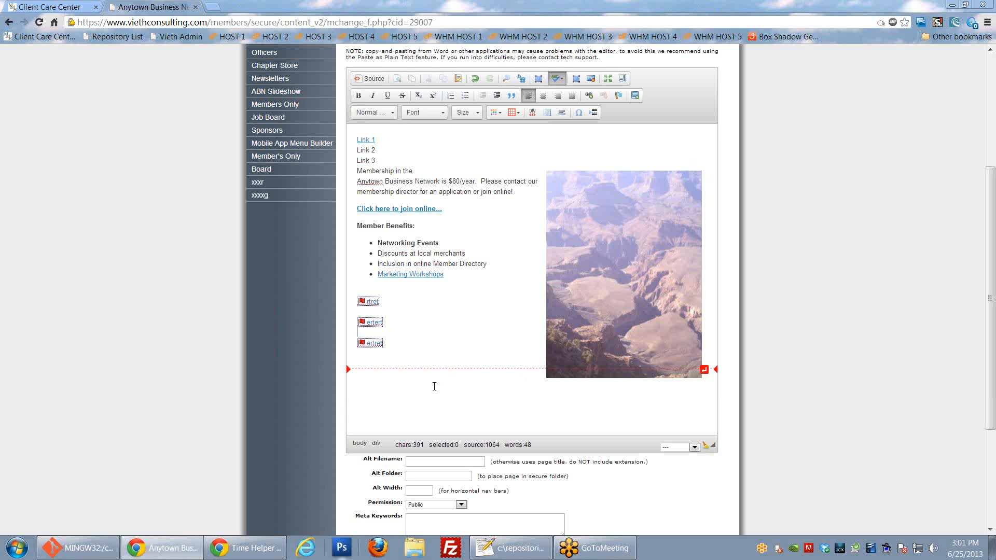
# Step: Add two blank lines after Link 3
pyautogui.click(392, 163)
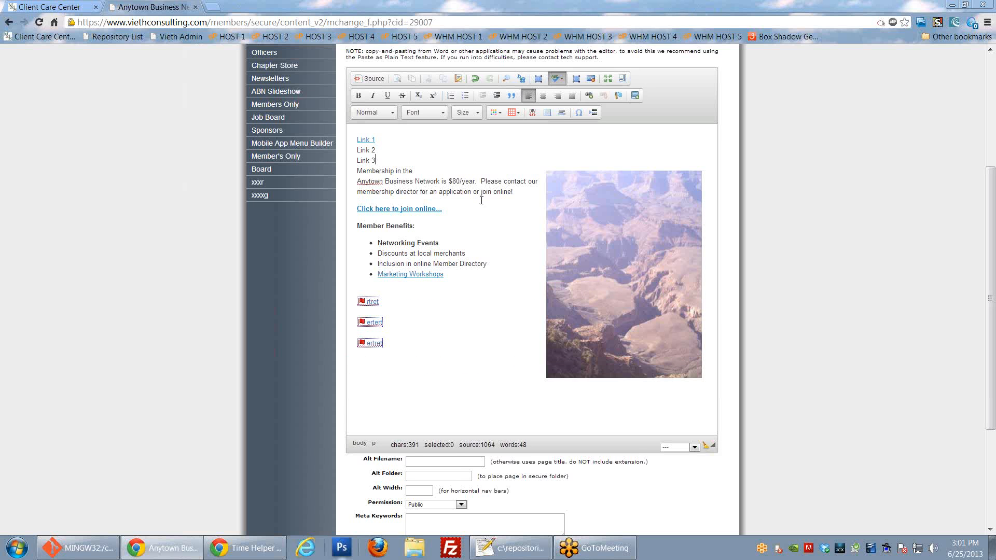
pyautogui.press('Return')
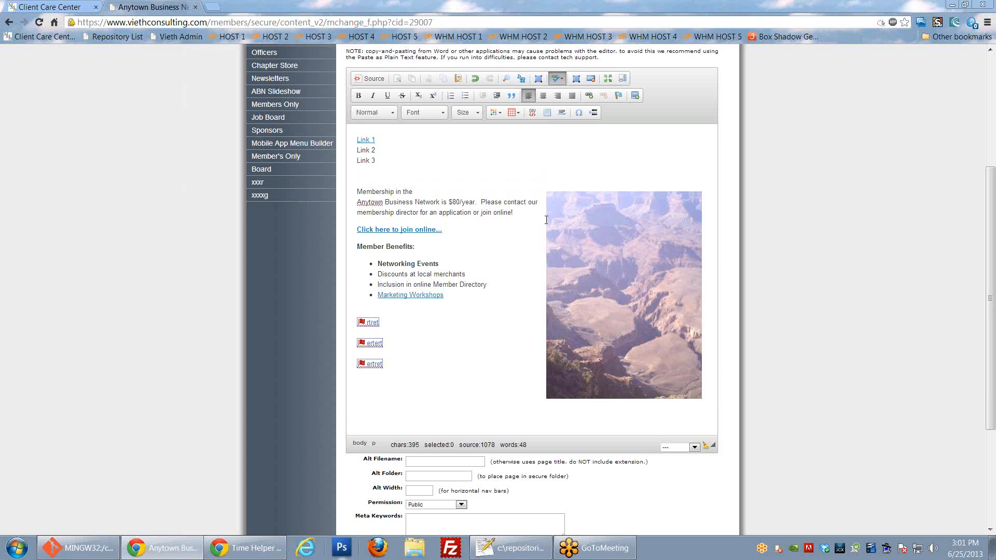
pyautogui.press('Return')
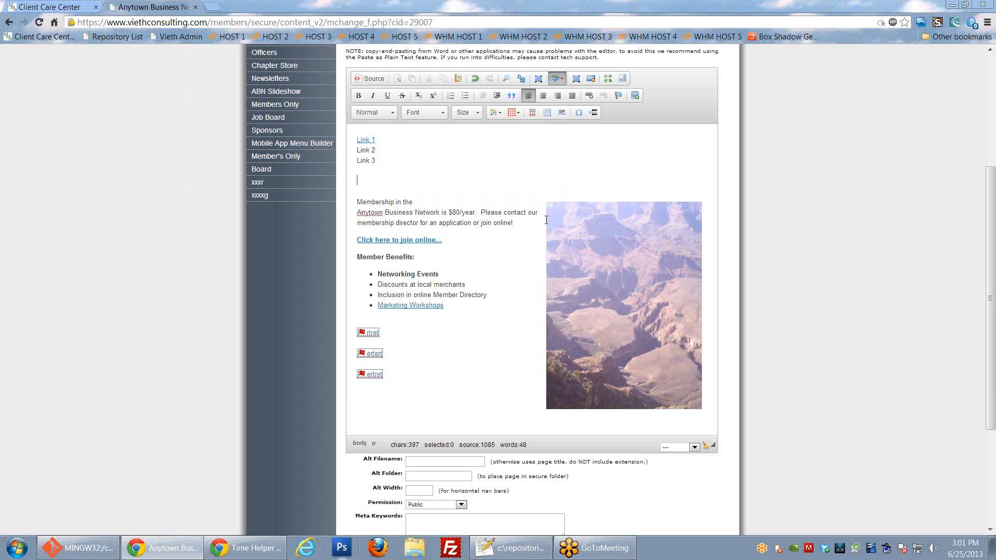
# Step: Upload 1421Oneida-762599.jpg to the server as a new image
pyautogui.click(634, 96)
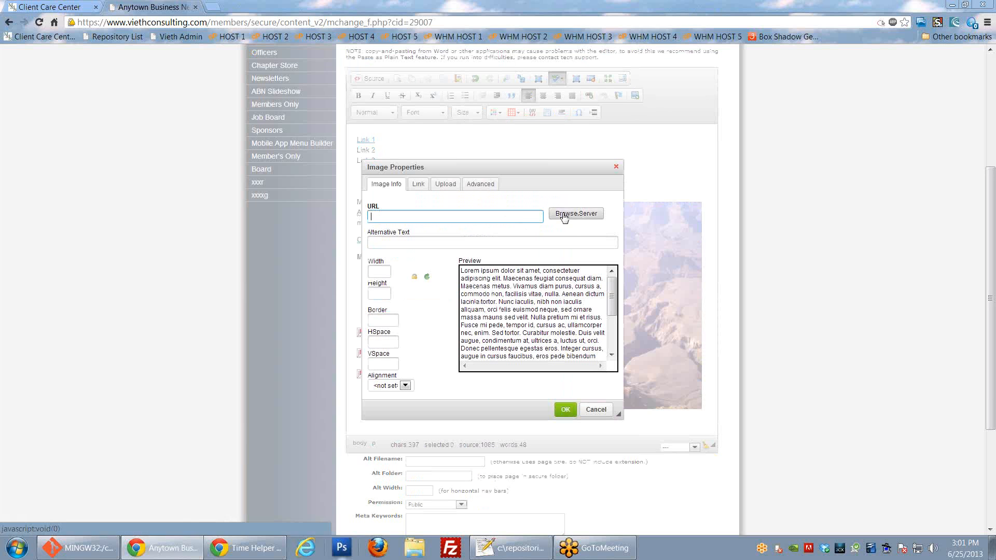
pyautogui.click(446, 185)
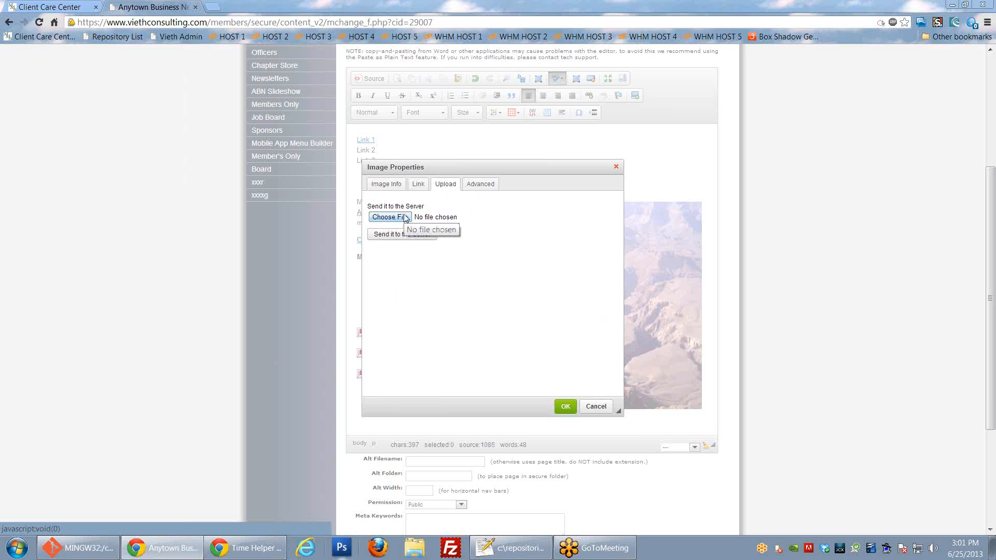
pyautogui.click(387, 217)
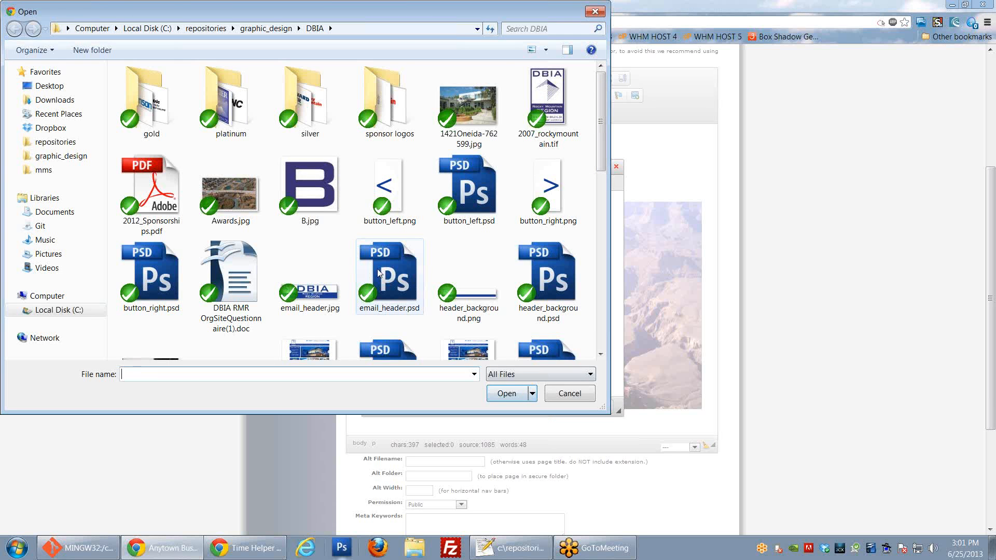
pyautogui.doubleClick(462, 118)
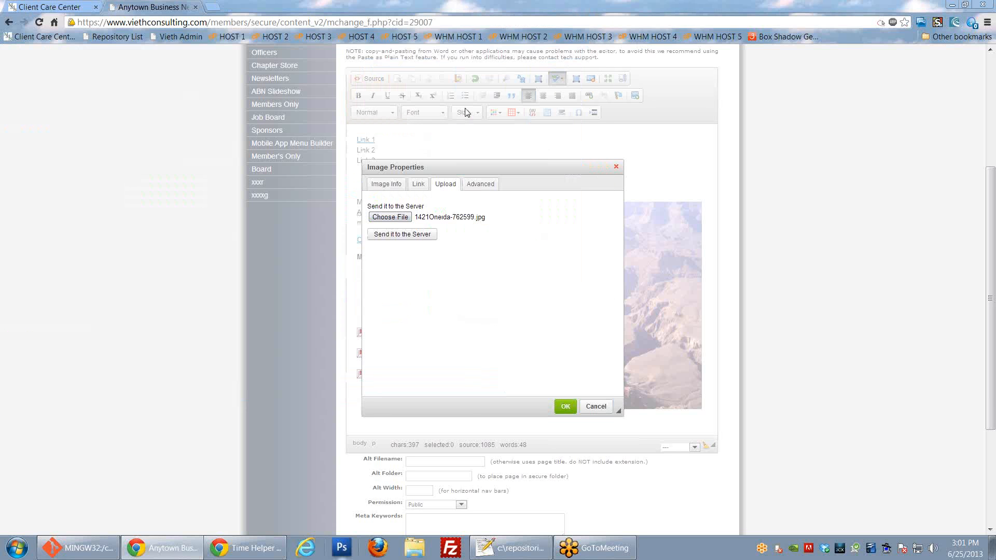
pyautogui.click(406, 234)
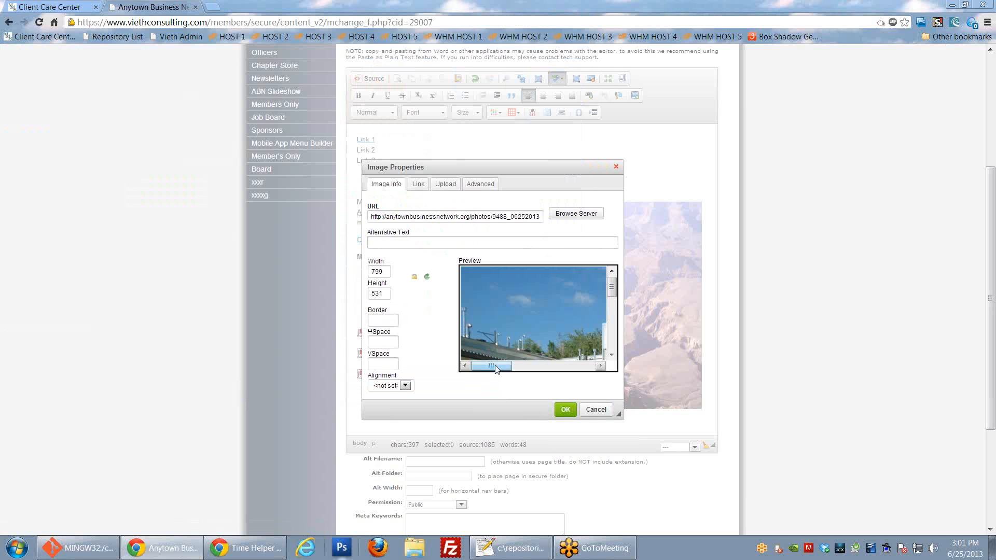
pyautogui.scroll(-5, 511, 341)
pyautogui.scroll(3, 512, 341)
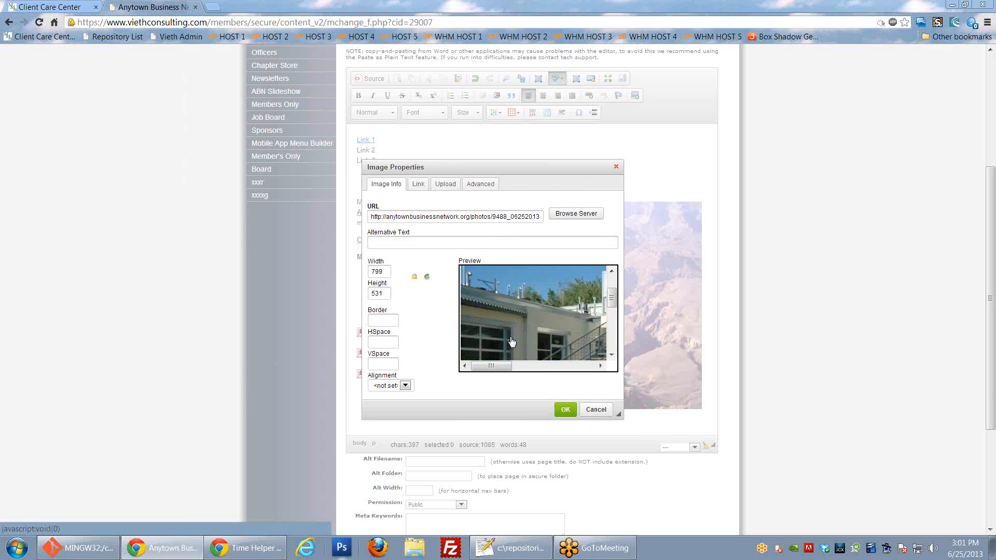
pyautogui.scroll(3, 511, 341)
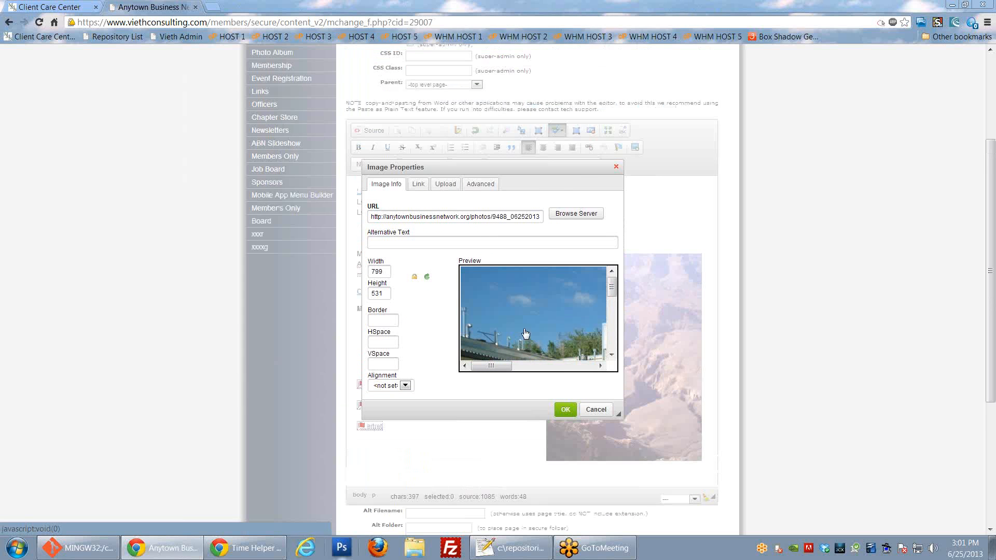
# Step: Resize the building photo to width 200 and align it left
pyautogui.doubleClick(386, 272)
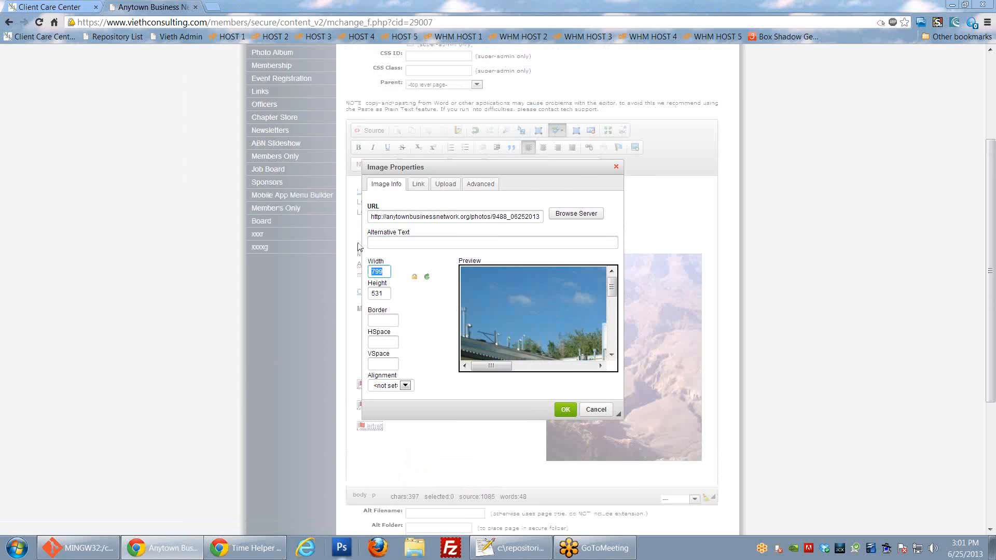
pyautogui.write('200')
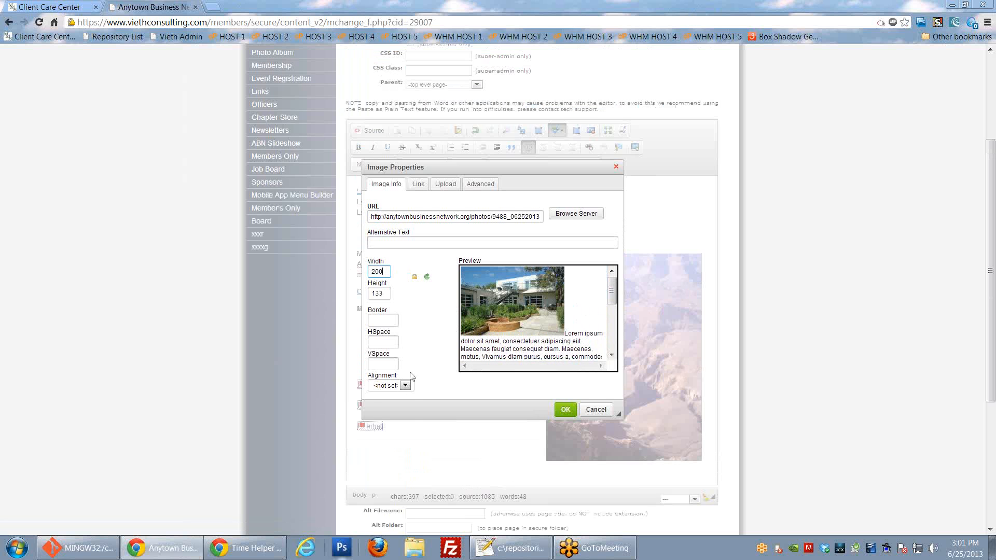
pyautogui.click(405, 386)
pyautogui.click(381, 403)
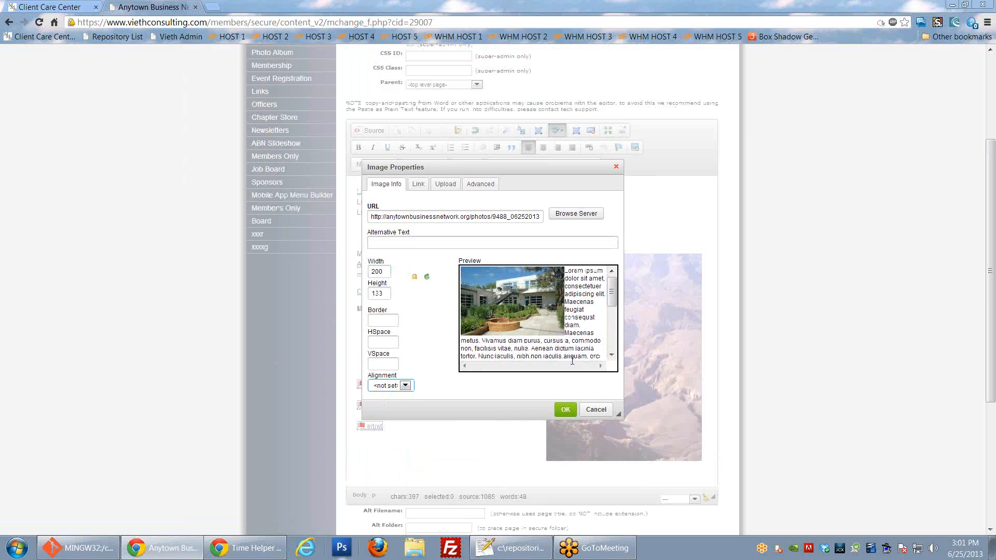
pyautogui.click(392, 322)
# Step: Give the photo HSpace 10 and VSpace 10, apply it, and return to the text
pyautogui.click(390, 341)
pyautogui.write('1')
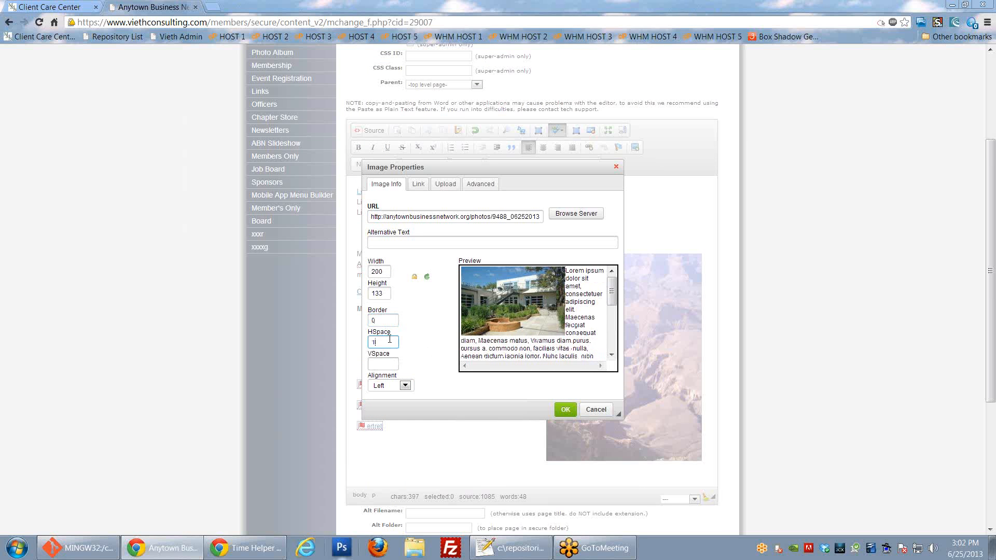
pyautogui.write('0')
pyautogui.press('Tab')
pyautogui.write('1')
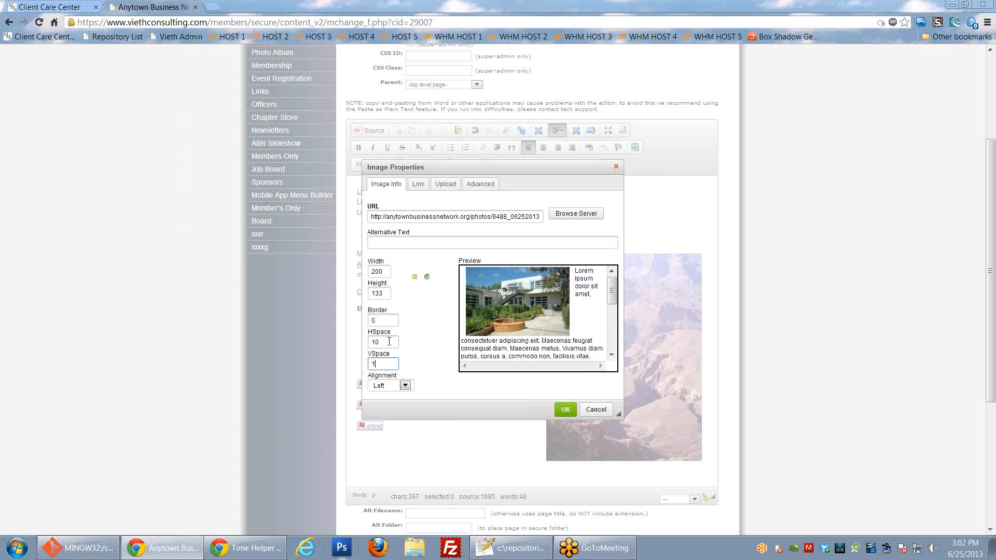
pyautogui.write('0')
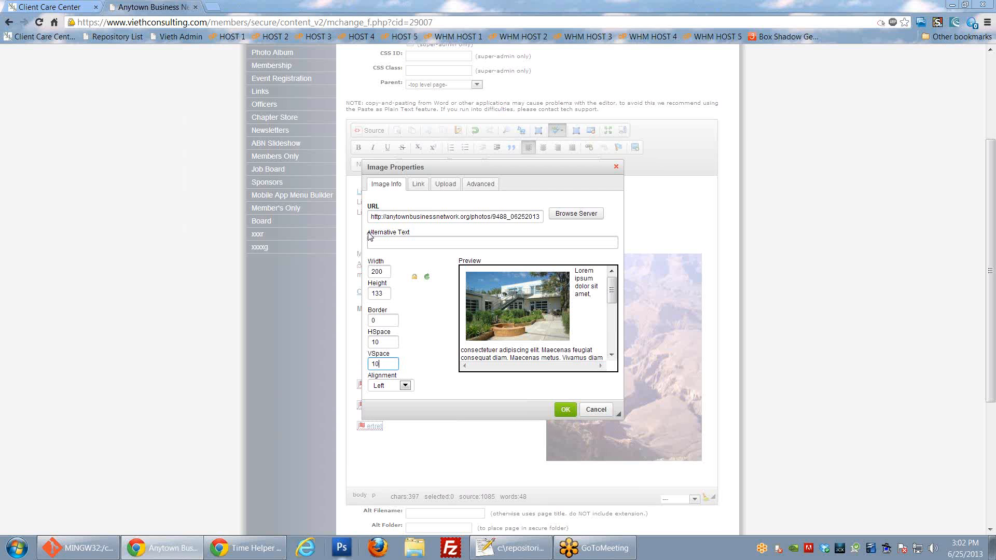
pyautogui.moveTo(366, 232); pyautogui.dragTo(434, 232)
pyautogui.click(398, 244)
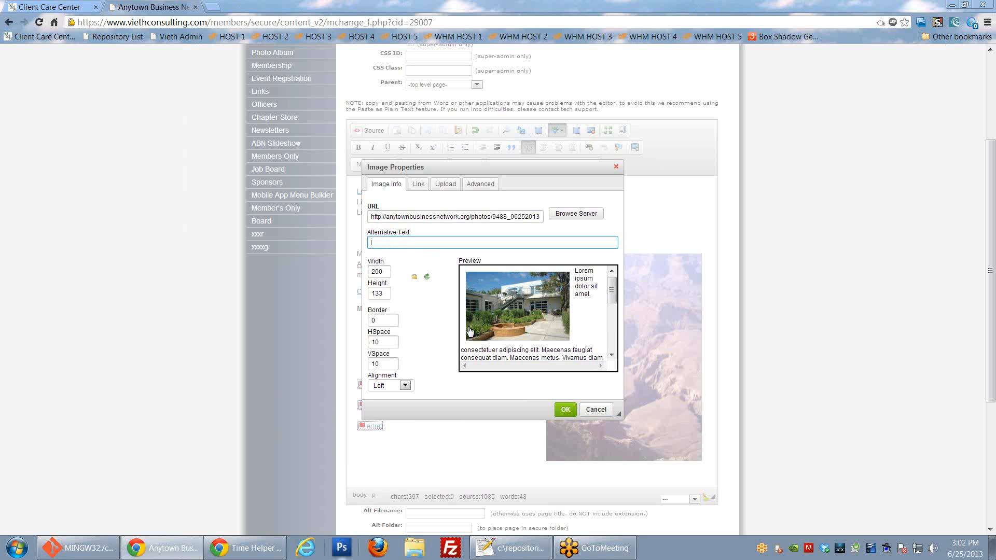
pyautogui.click(564, 410)
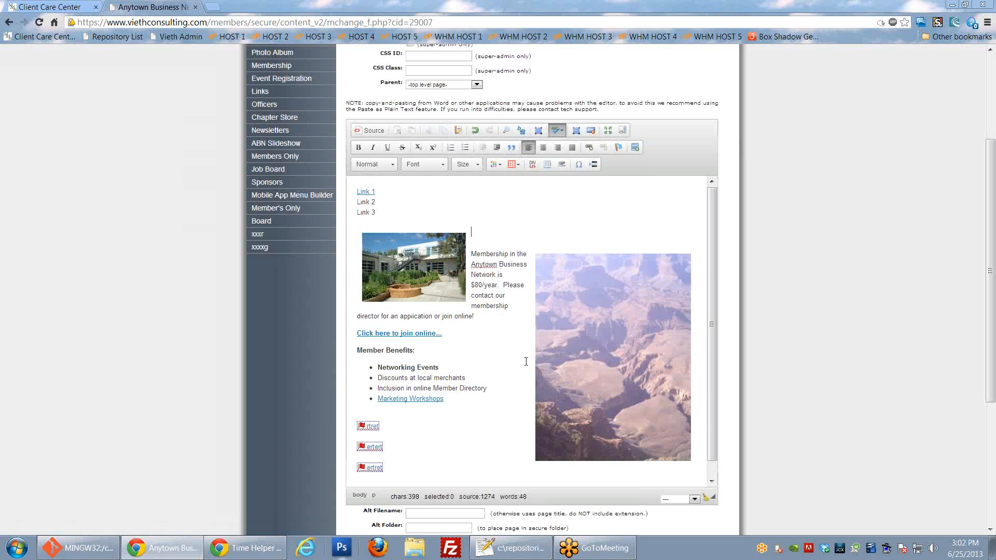
pyautogui.click(400, 265)
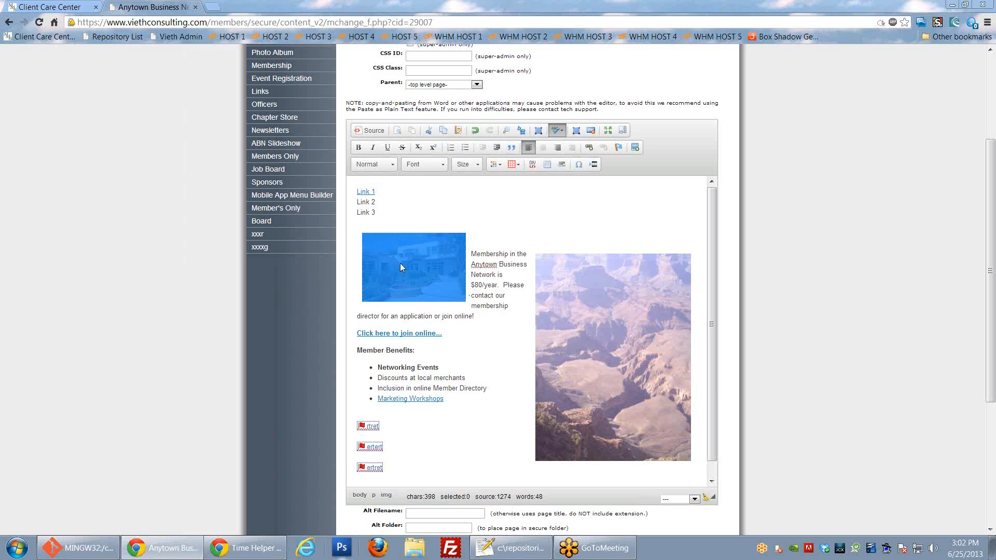
pyautogui.click(488, 293)
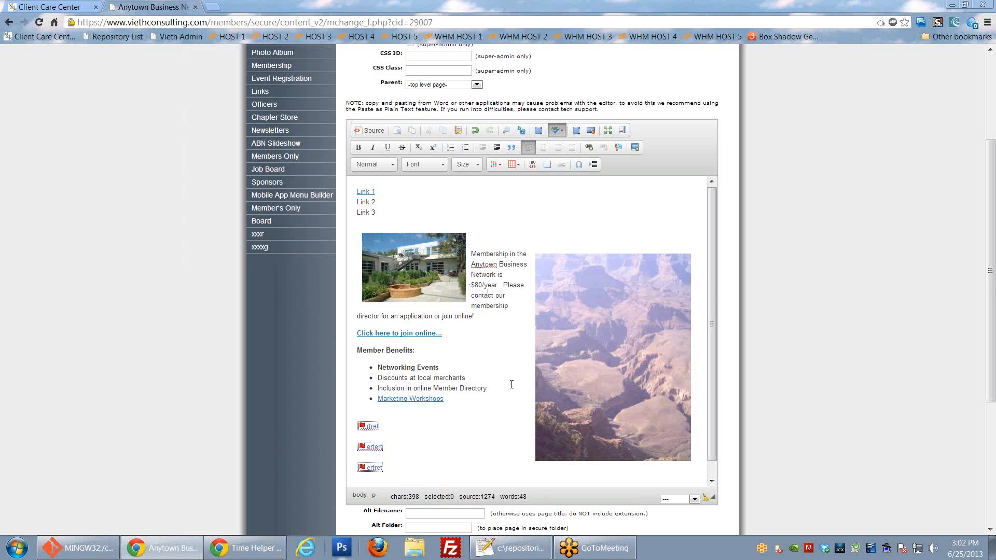
pyautogui.scroll(-1, 498, 337)
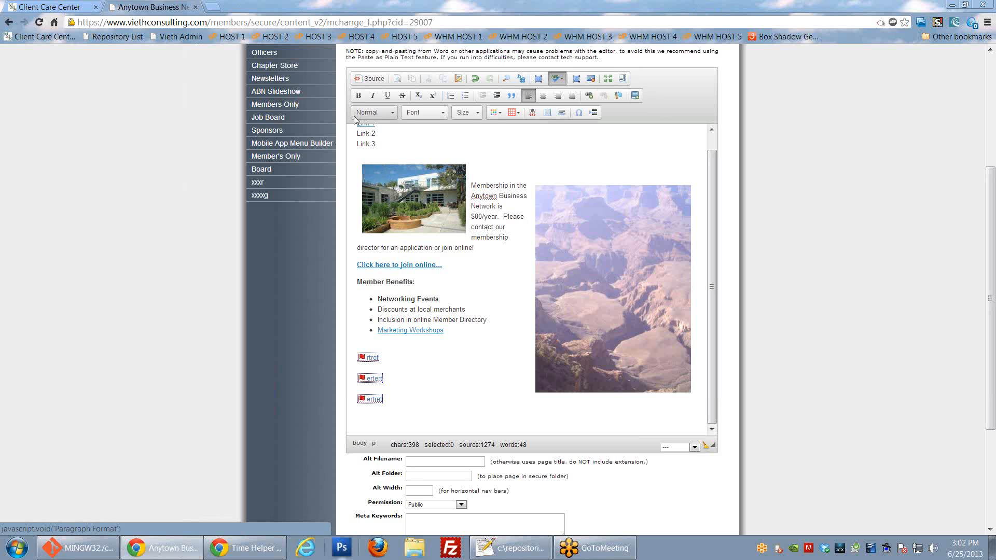
pyautogui.scroll(3, 389, 212)
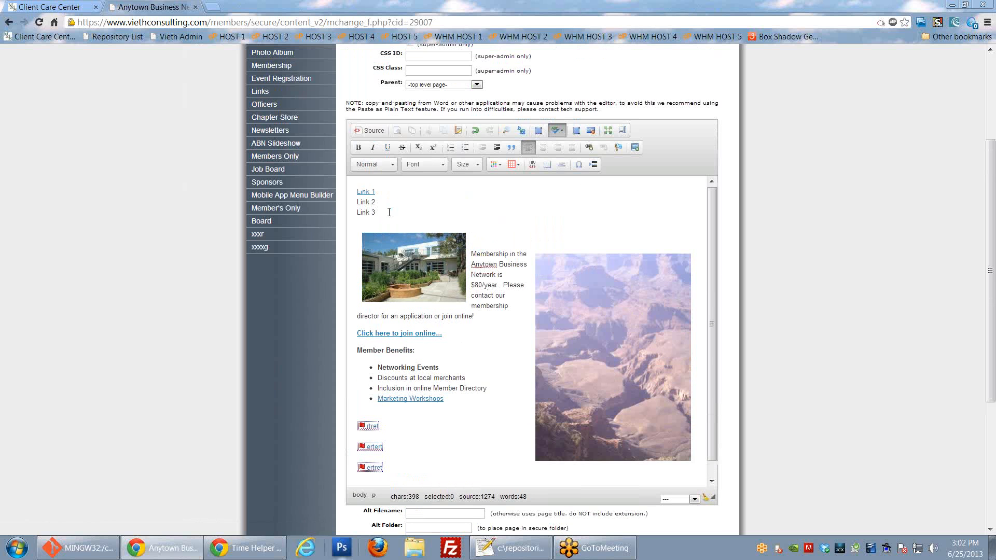
pyautogui.click(392, 165)
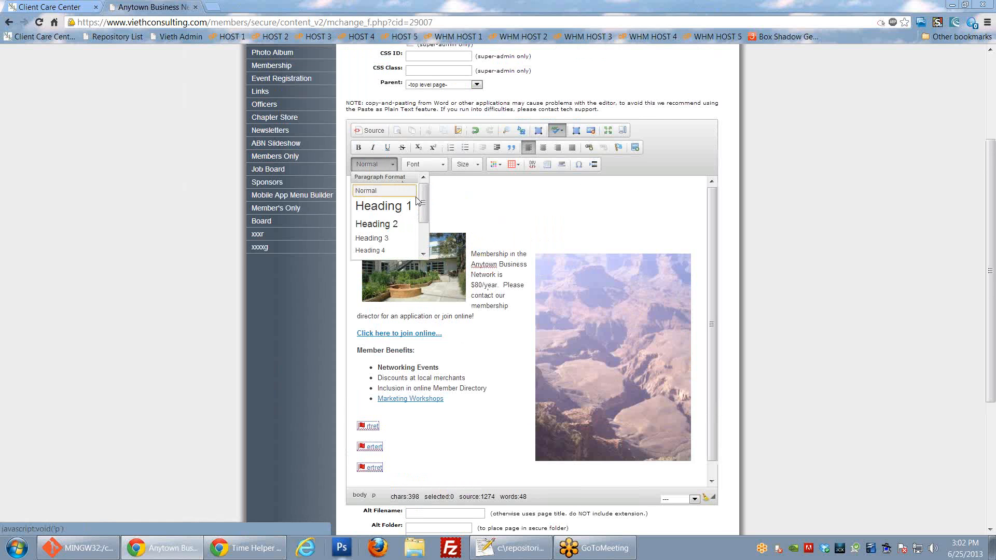
pyautogui.moveTo(424, 203)
pyautogui.mouseDown()
pyautogui.moveTo(424, 228)
pyautogui.moveTo(423, 215)
pyautogui.mouseUp()
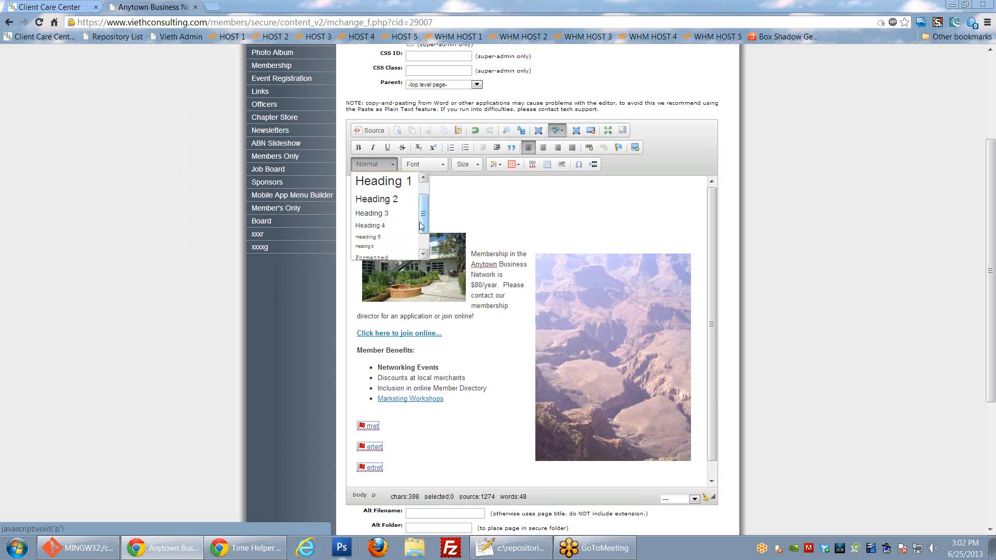
pyautogui.moveTo(422, 225); pyautogui.dragTo(422, 225)
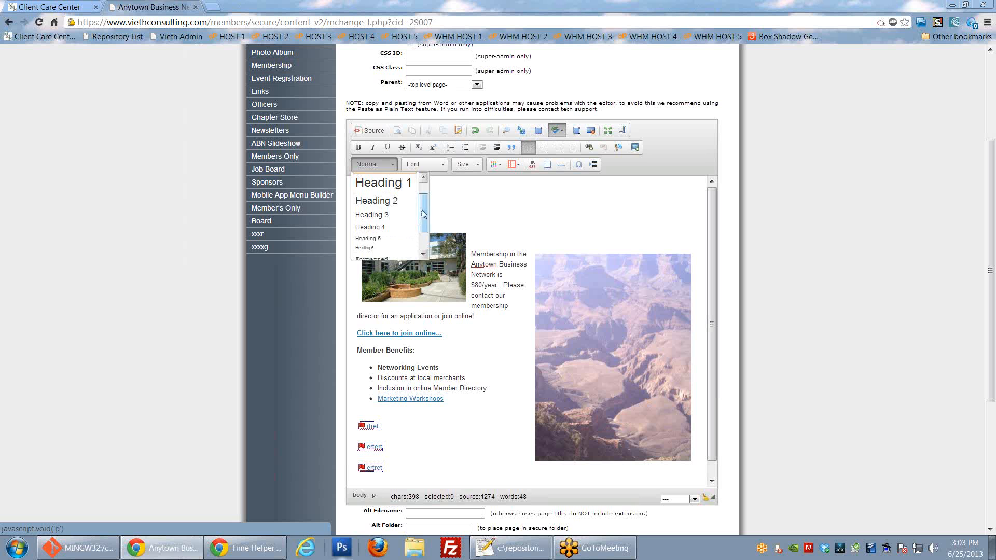
pyautogui.moveTo(421, 210); pyautogui.dragTo(425, 231)
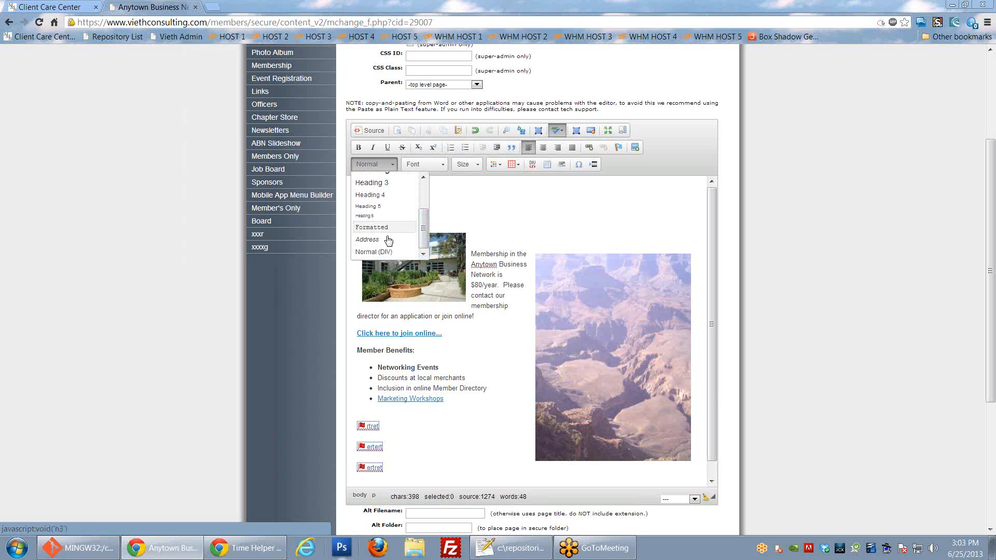
pyautogui.click(394, 167)
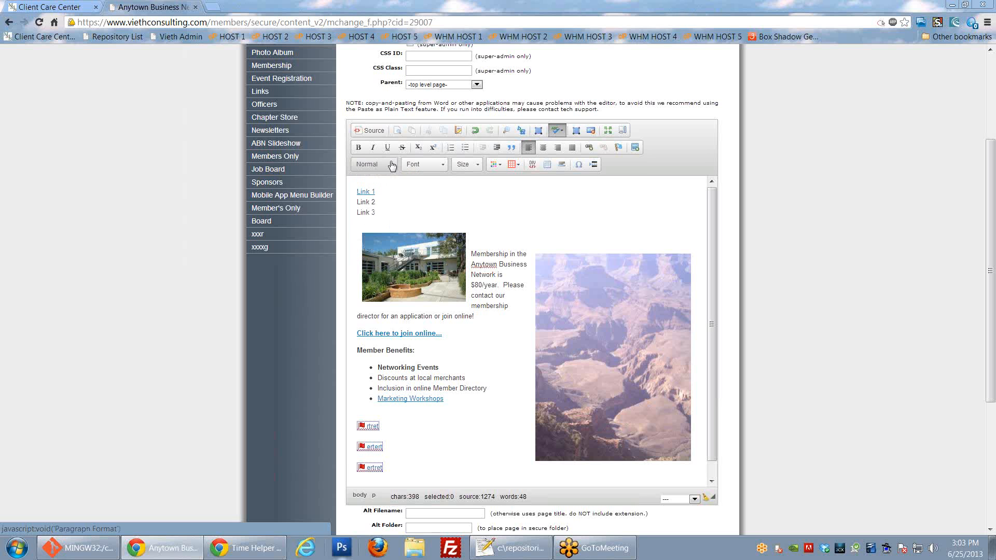
pyautogui.click(438, 166)
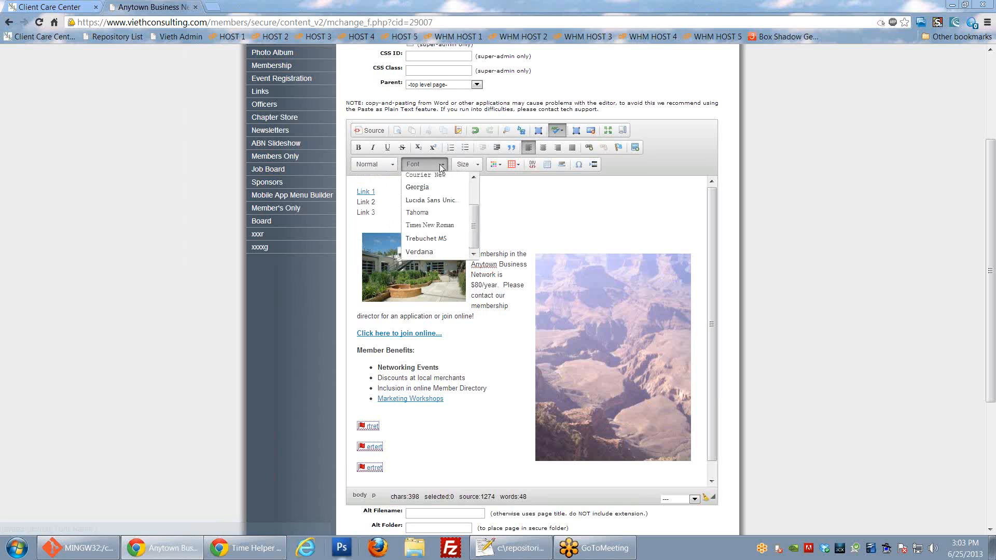
pyautogui.moveTo(474, 205)
pyautogui.mouseDown()
pyautogui.moveTo(476, 226)
pyautogui.moveTo(477, 192)
pyautogui.mouseUp()
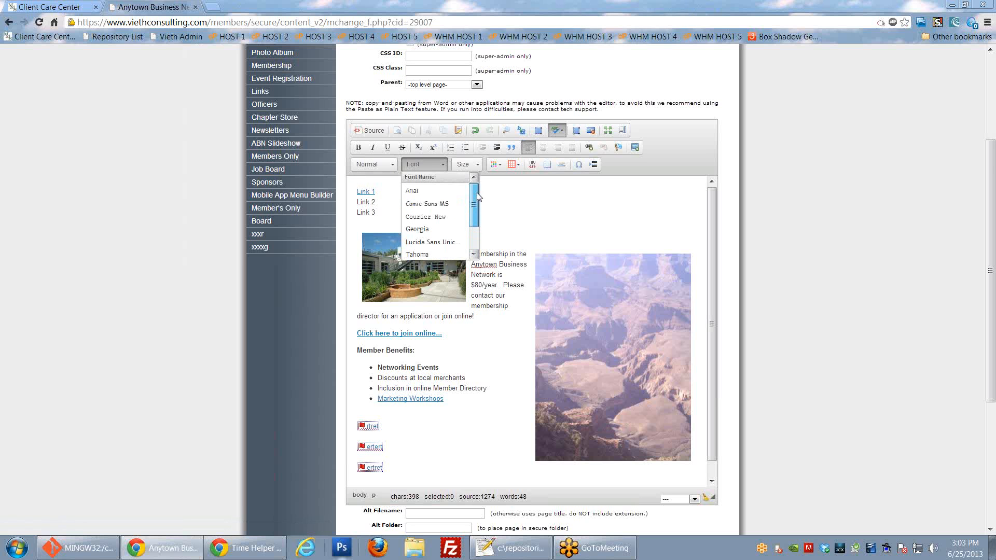
pyautogui.scroll(-1, 445, 217)
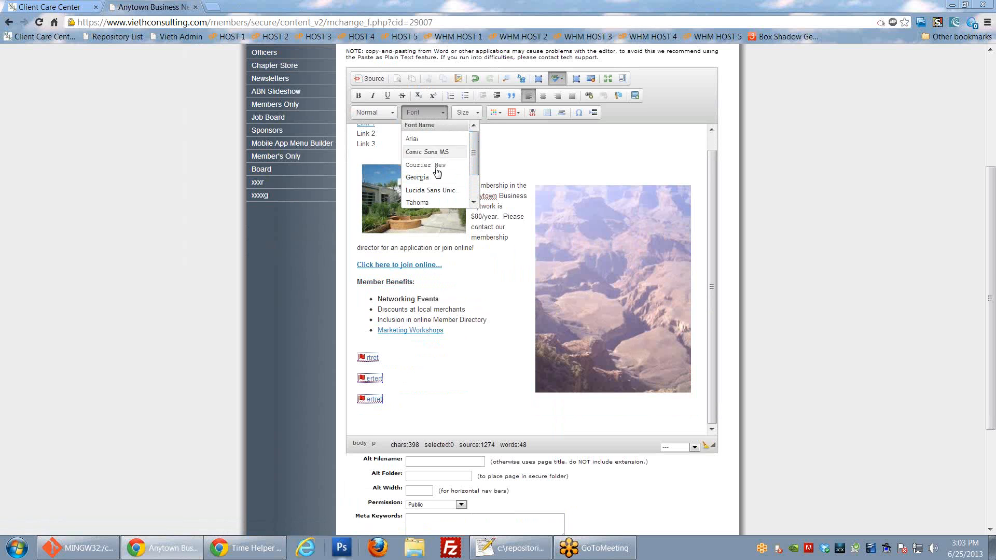
pyautogui.click(492, 151)
pyautogui.scroll(1, 493, 242)
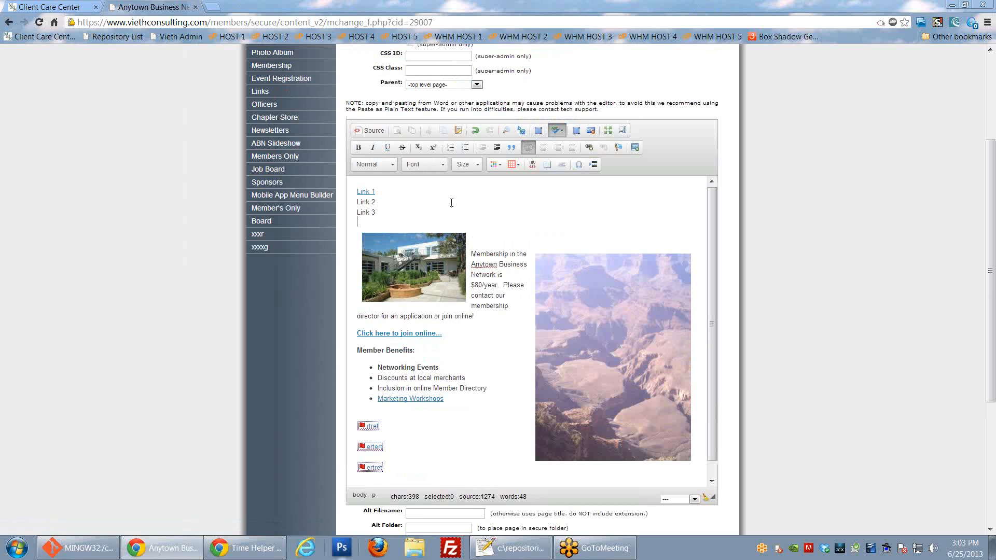
pyautogui.click(441, 166)
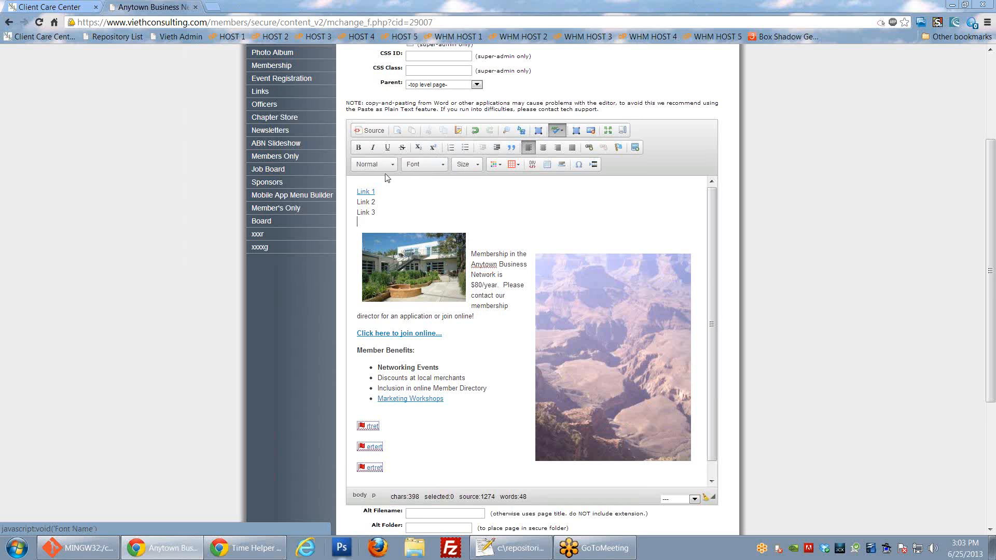
pyautogui.click(441, 165)
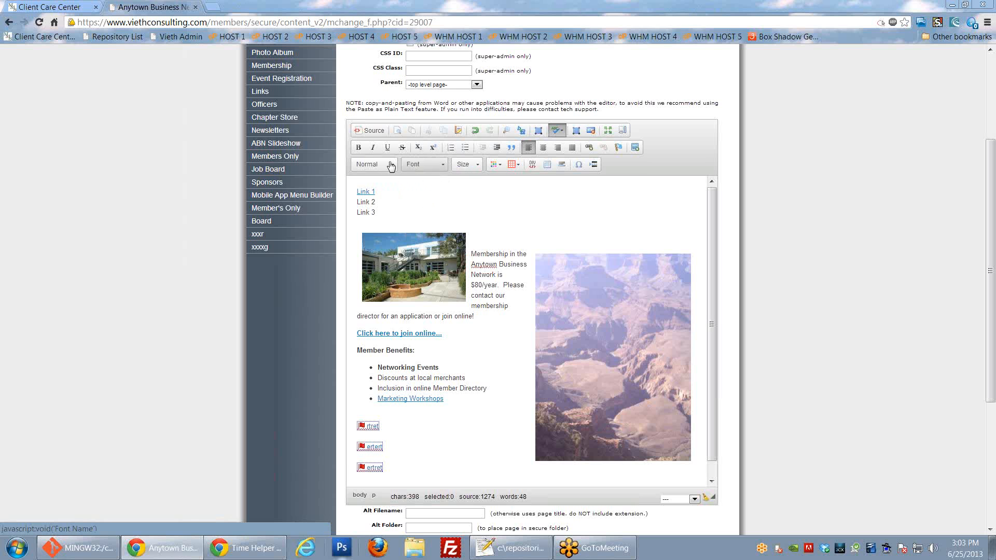
pyautogui.click(472, 163)
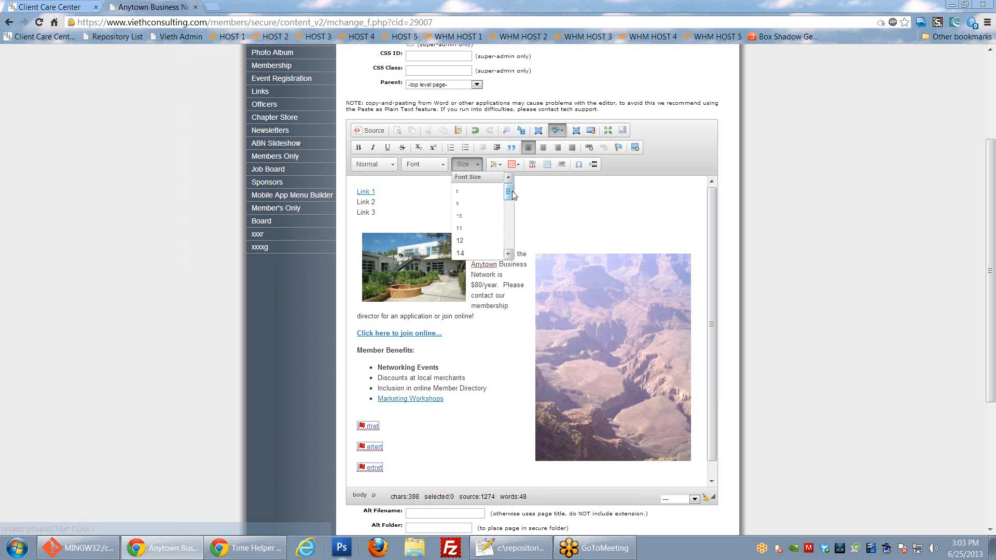
pyautogui.scroll(-1, 511, 209)
pyautogui.scroll(-5, 510, 208)
pyautogui.scroll(6, 513, 197)
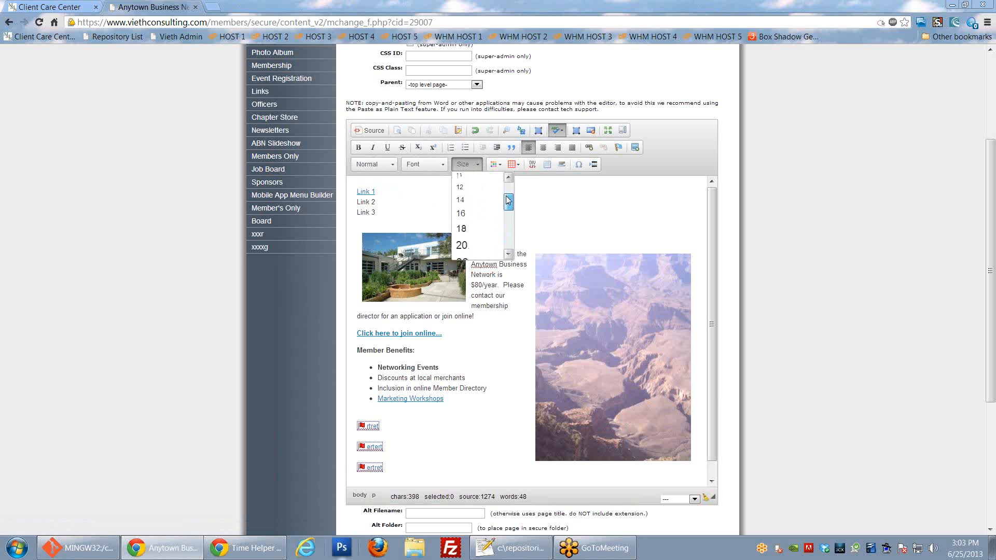
pyautogui.click(546, 199)
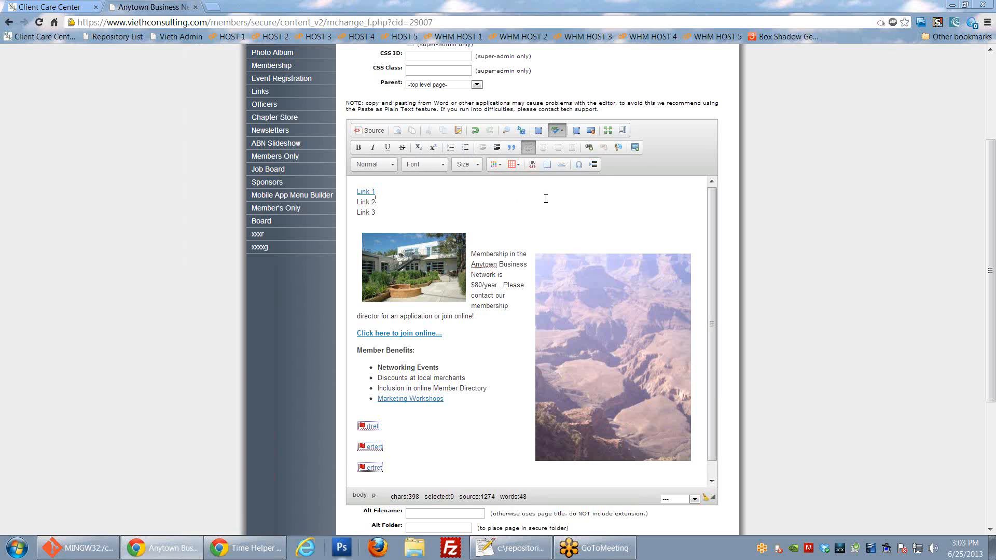
# Step: Colour "Membership in the Anytown Business" dark green
pyautogui.moveTo(472, 253); pyautogui.dragTo(527, 265)
pyautogui.click(496, 164)
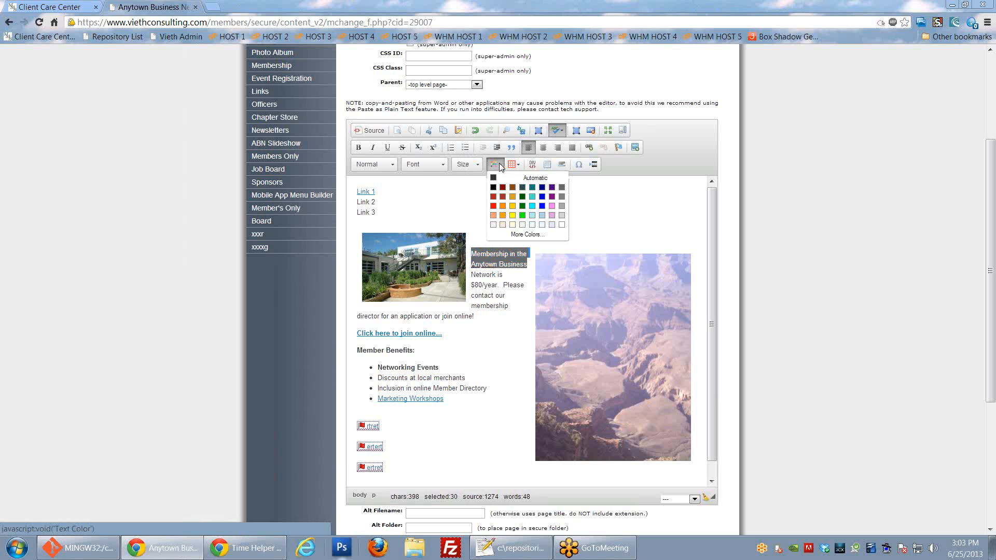
pyautogui.click(522, 206)
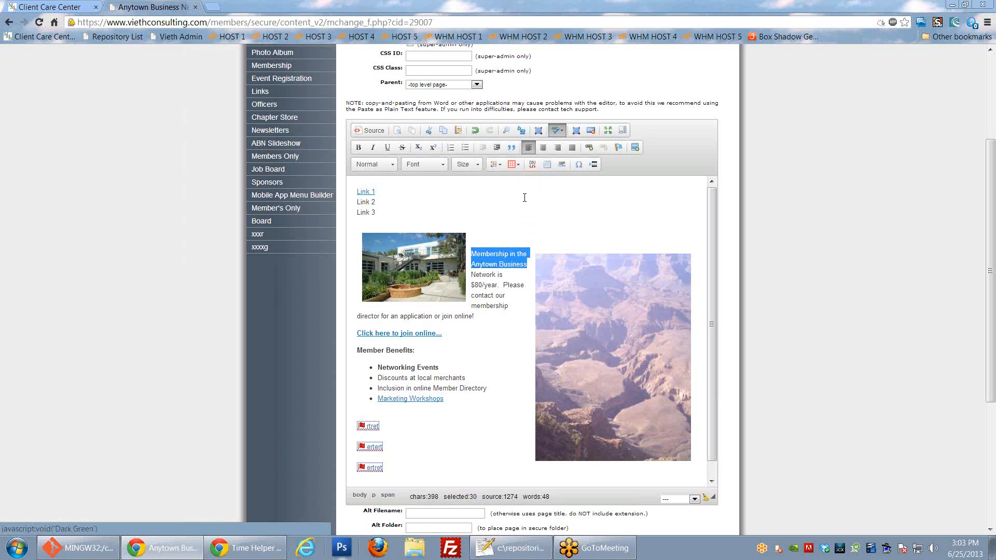
pyautogui.click(518, 235)
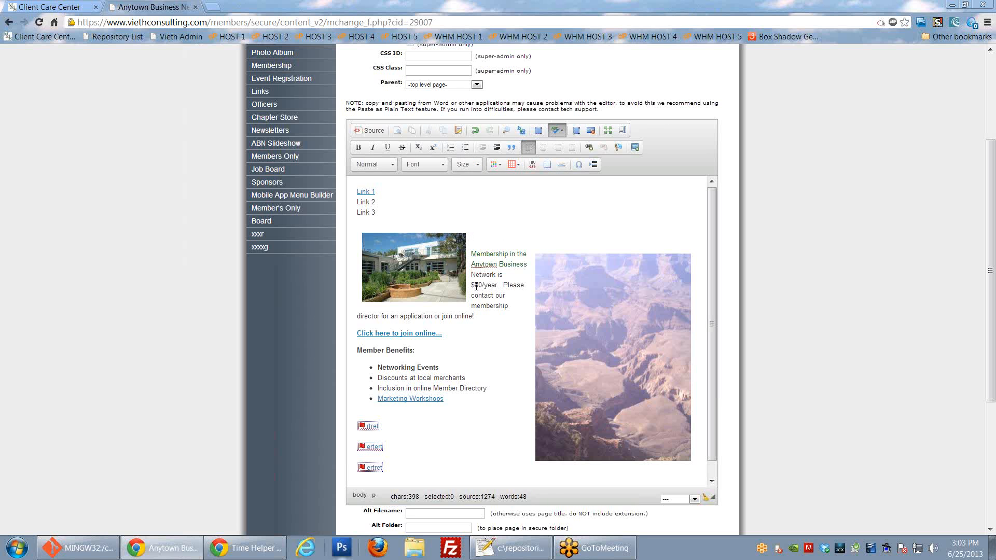
# Step: Give the $80/year sentence a custom text colour from More Colors
pyautogui.moveTo(472, 286); pyautogui.dragTo(503, 306)
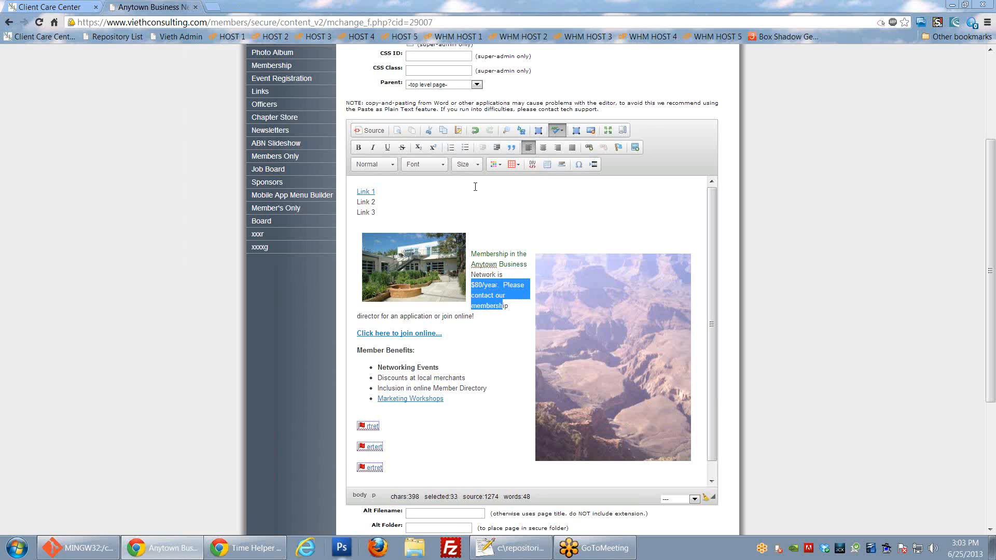
pyautogui.click(499, 165)
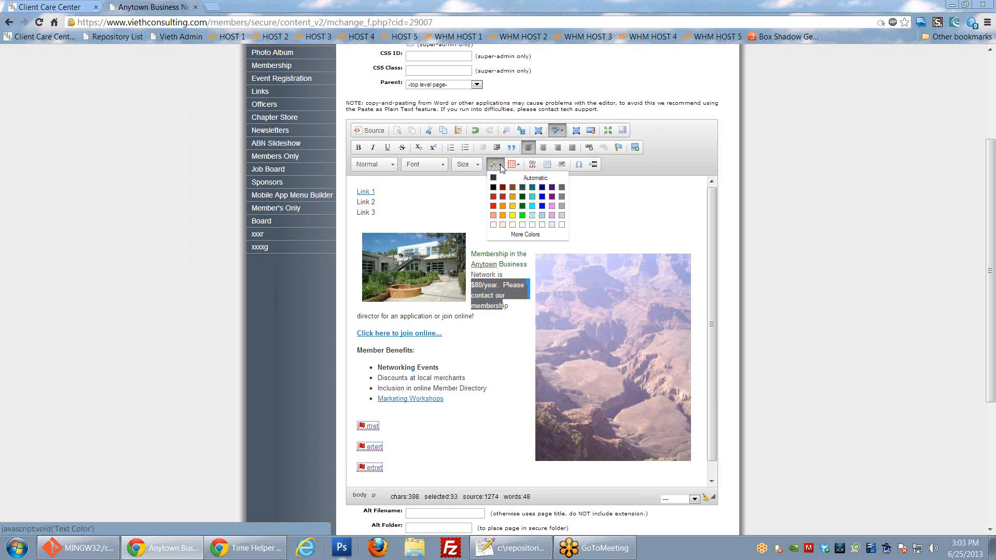
pyautogui.click(524, 234)
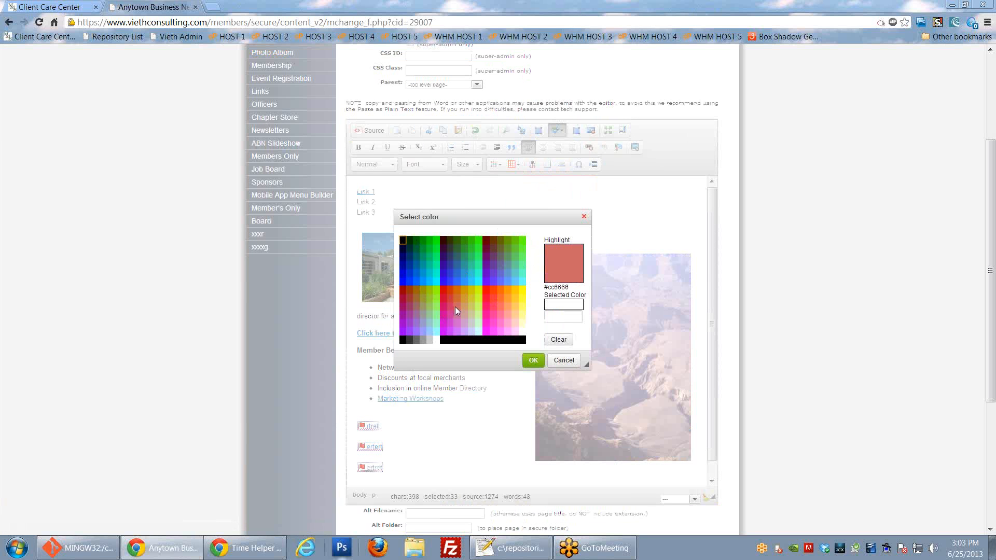
pyautogui.click(563, 315)
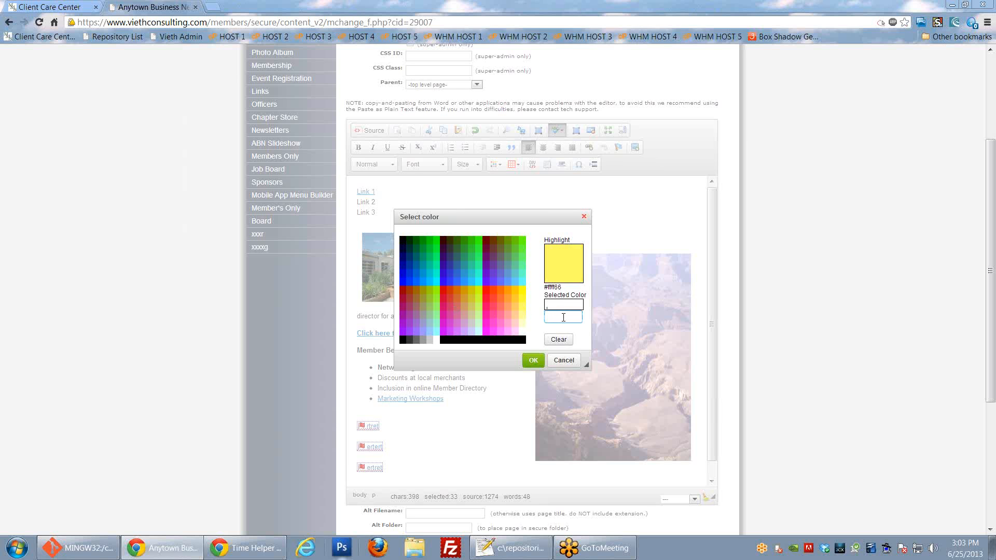
pyautogui.click(564, 361)
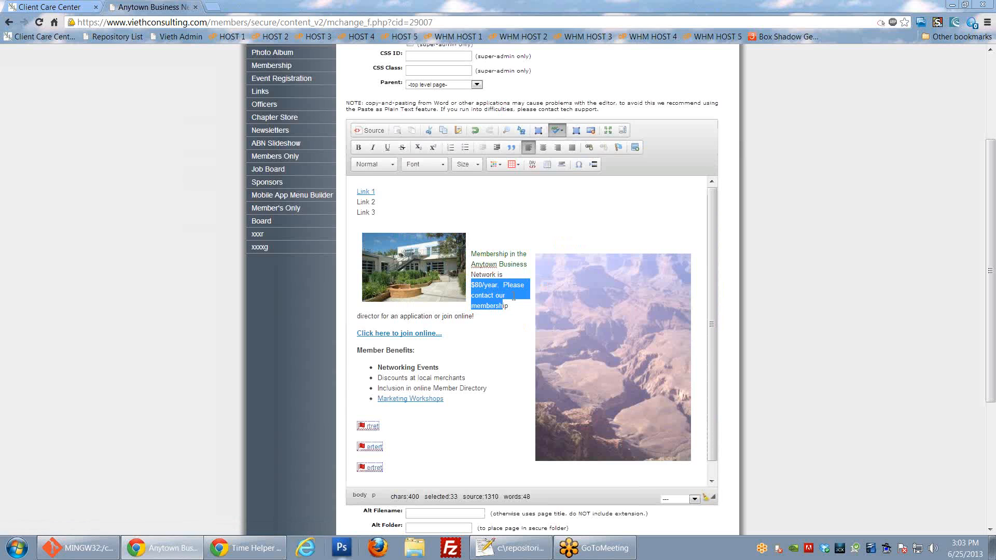
pyautogui.click(512, 264)
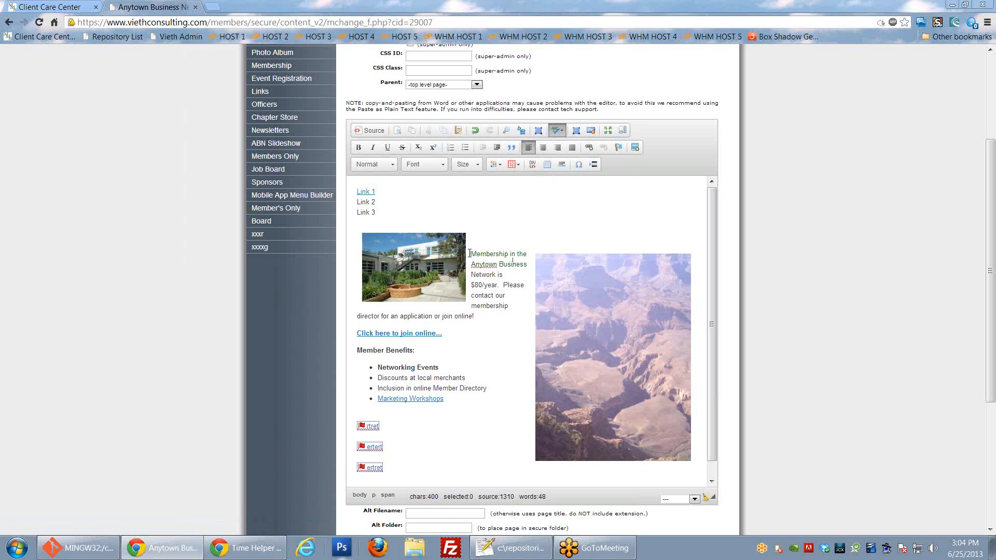
# Step: Highlight the membership paragraph beside the photo with a teal background
pyautogui.moveTo(471, 254); pyautogui.dragTo(510, 307)
pyautogui.click(518, 163)
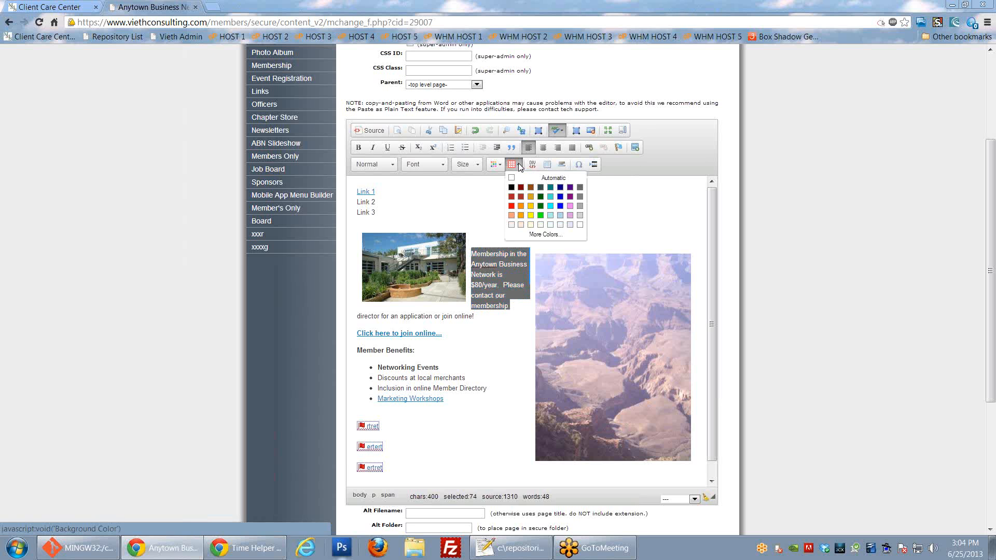
pyautogui.click(550, 188)
pyautogui.click(494, 320)
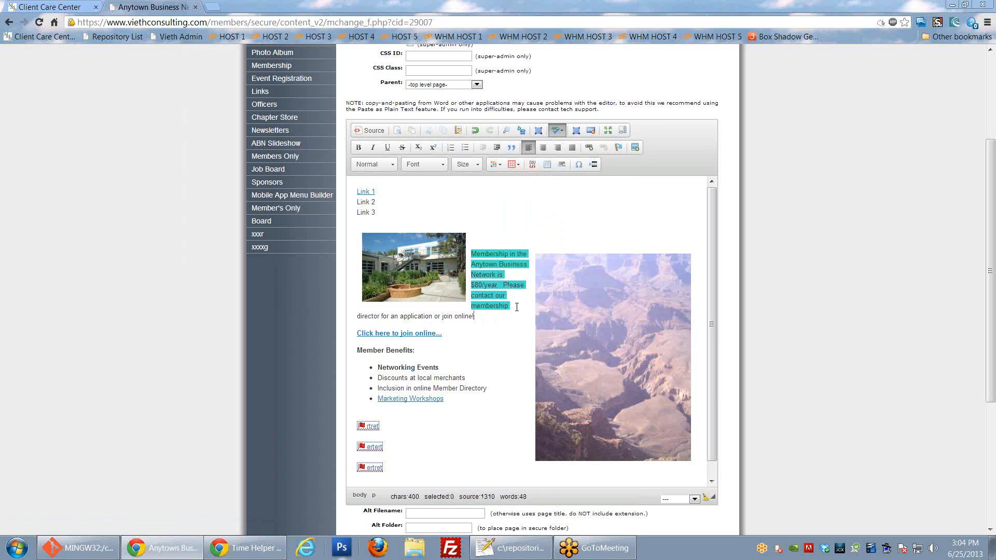
# Step: Open the More Colors background picker and cancel it without changes
pyautogui.click(516, 165)
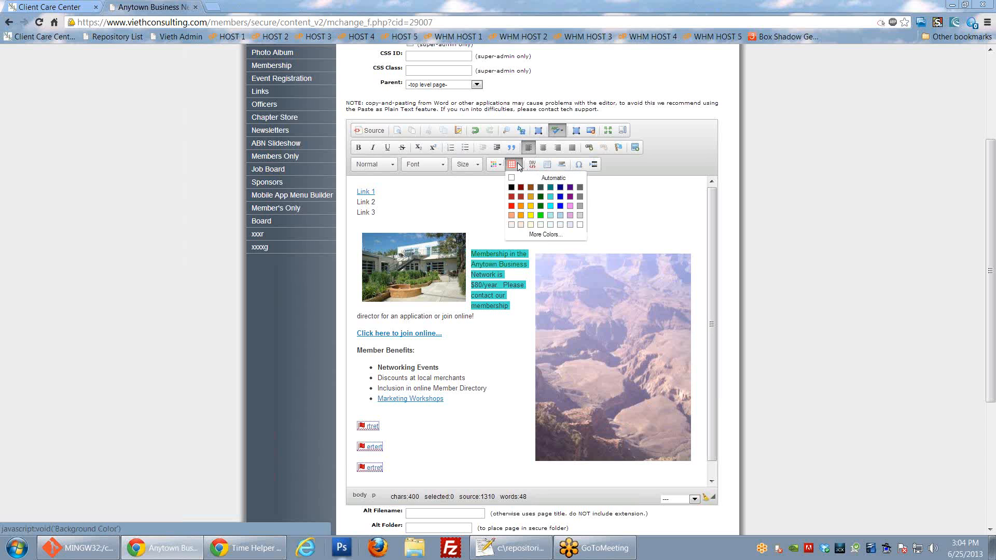
pyautogui.click(544, 234)
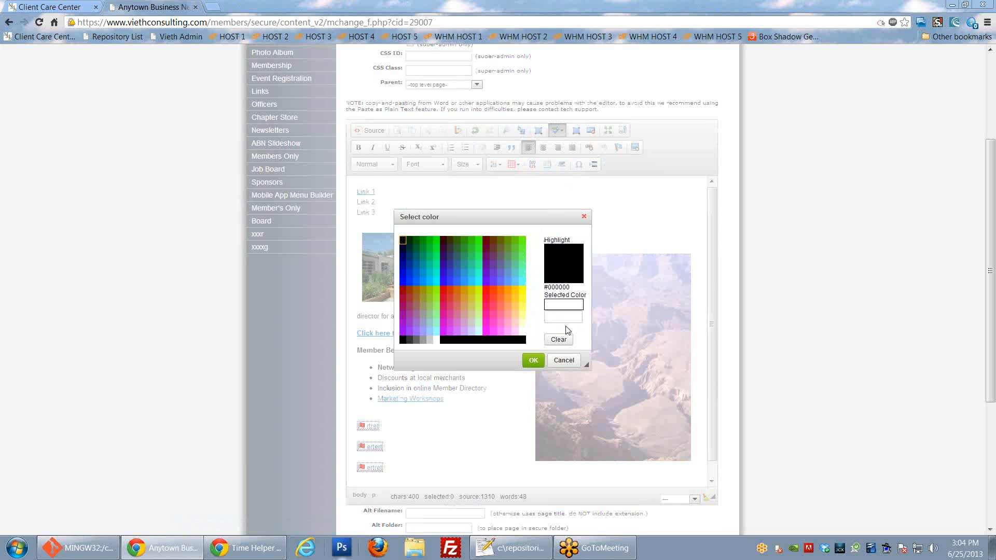
pyautogui.click(564, 359)
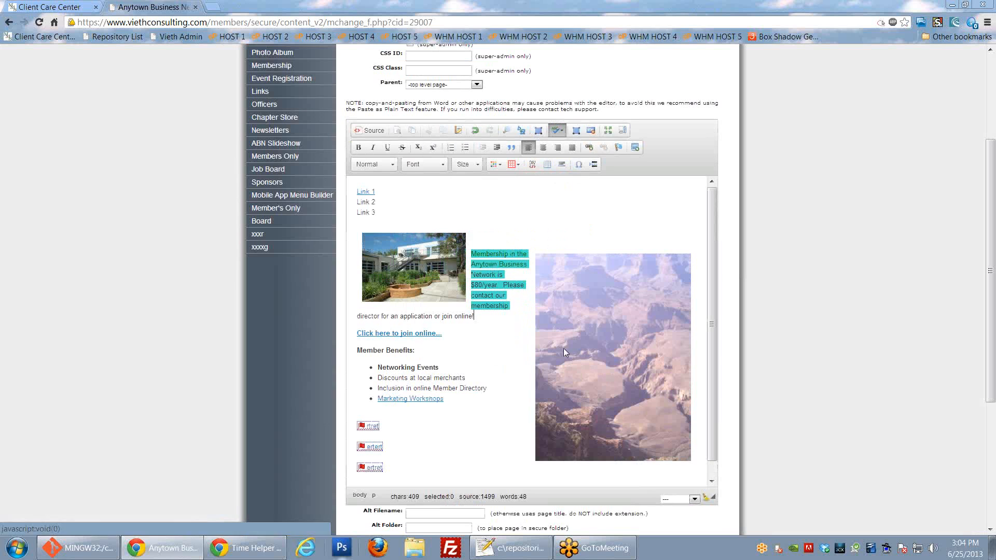
# Step: Add a div container and place the caret at the end of the page content
pyautogui.click(533, 167)
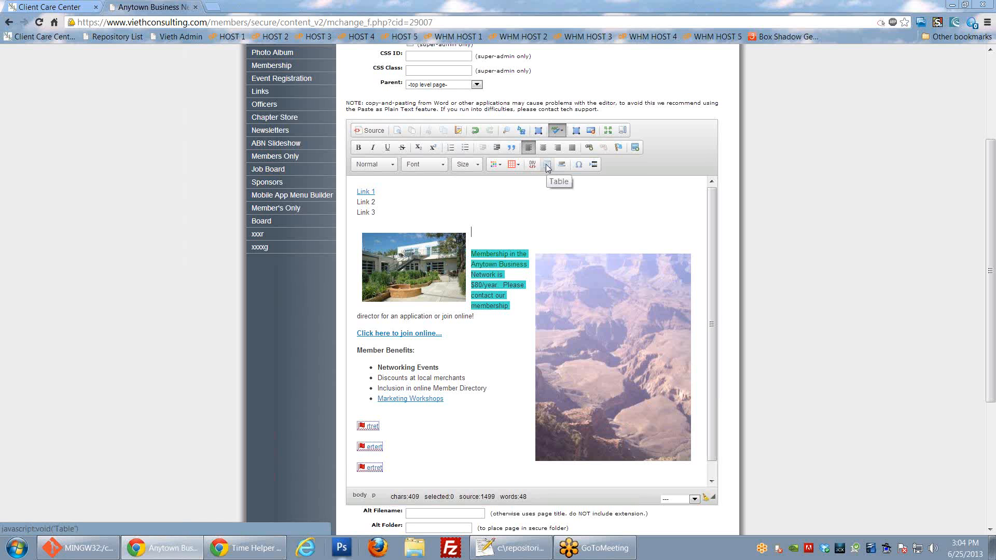
pyautogui.scroll(-3, 524, 233)
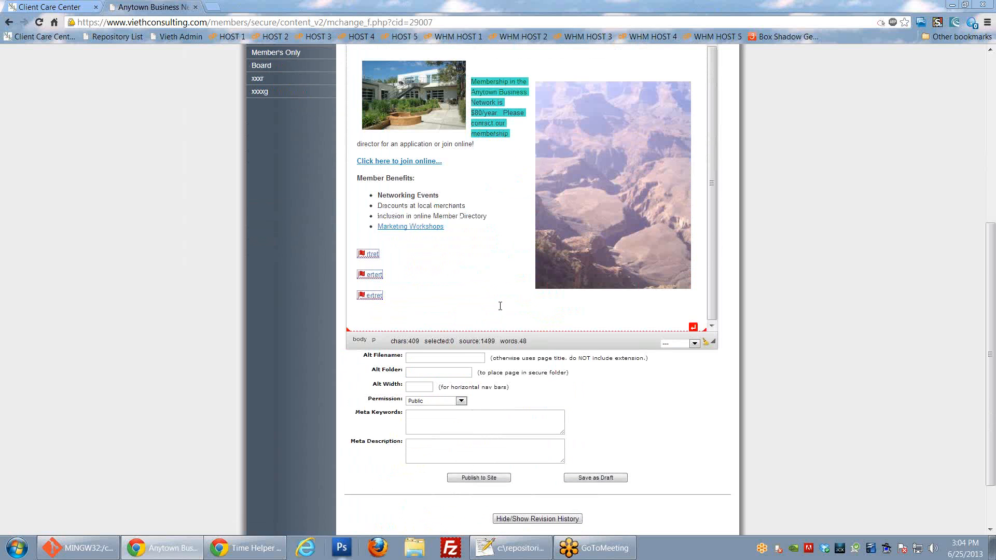
pyautogui.click(554, 306)
pyautogui.scroll(-1, 554, 306)
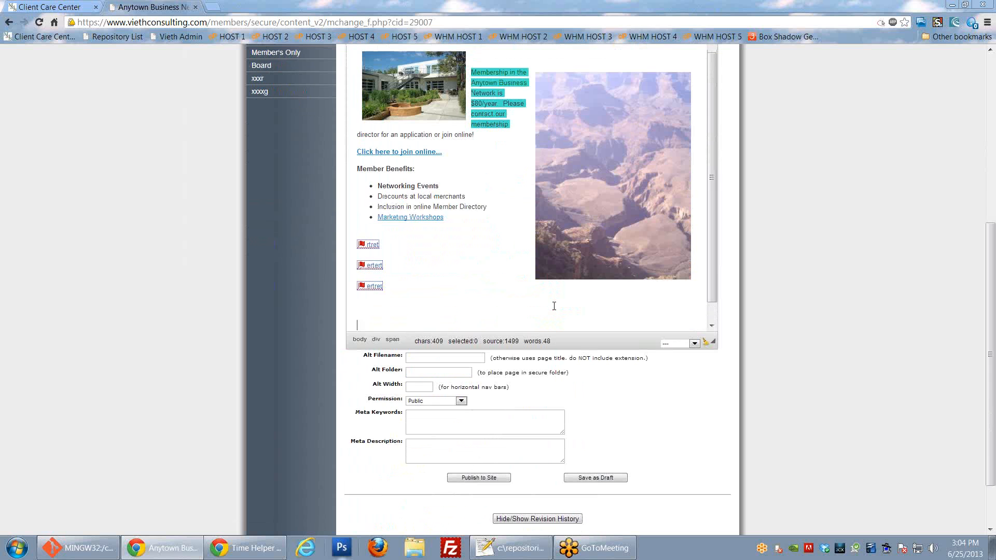
pyautogui.scroll(5, 629, 322)
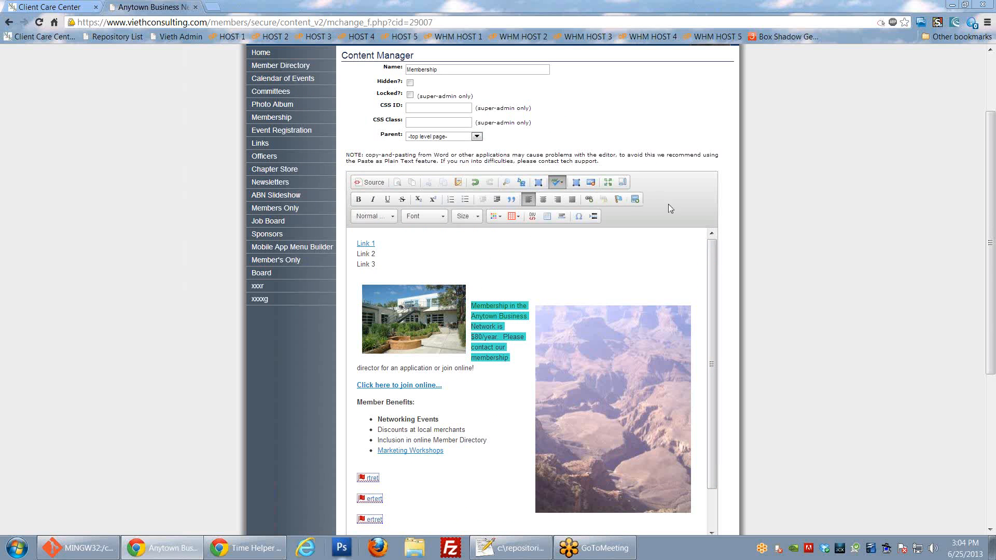
pyautogui.scroll(-2, 771, 201)
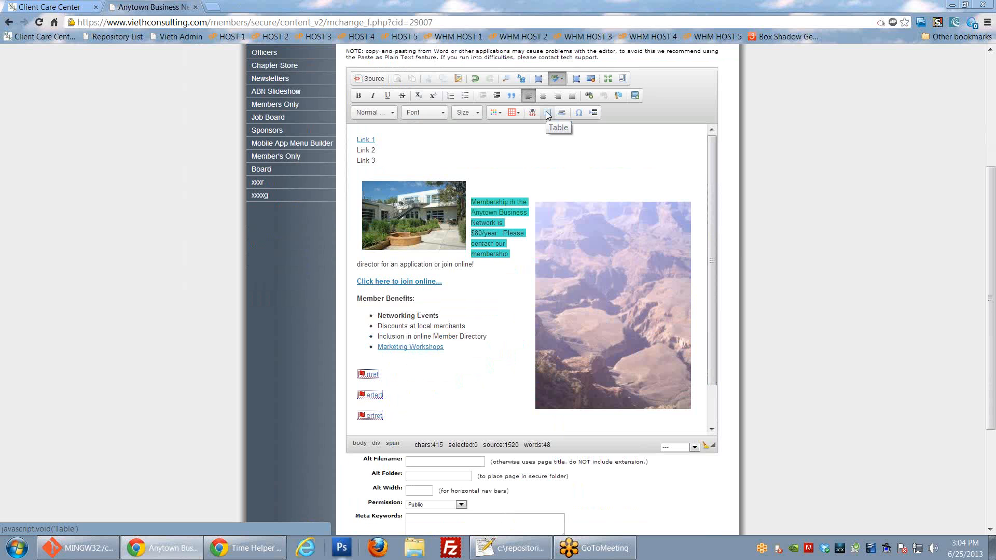
# Step: Insert a 3-row, 2-column table with no headers, border 0, centred
pyautogui.click(547, 116)
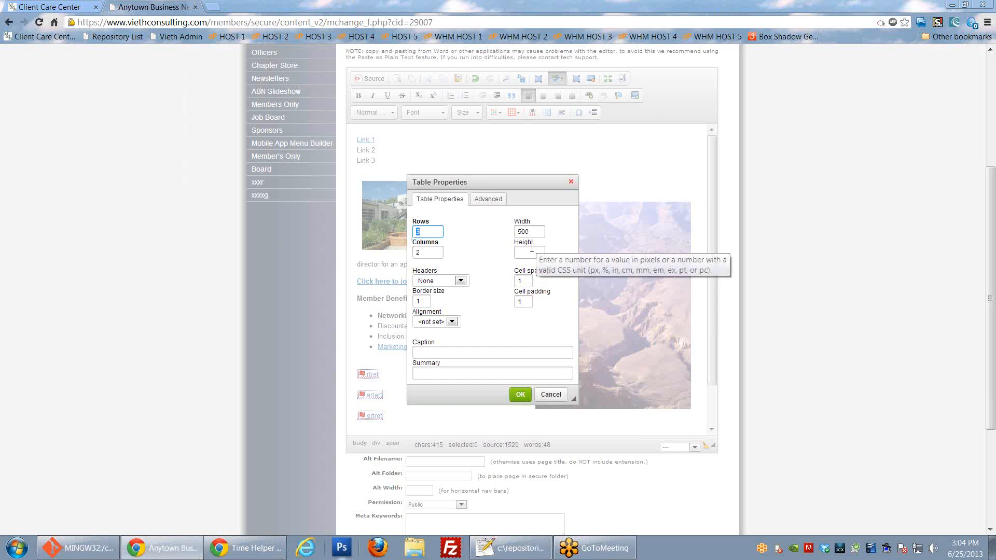
pyautogui.click(459, 281)
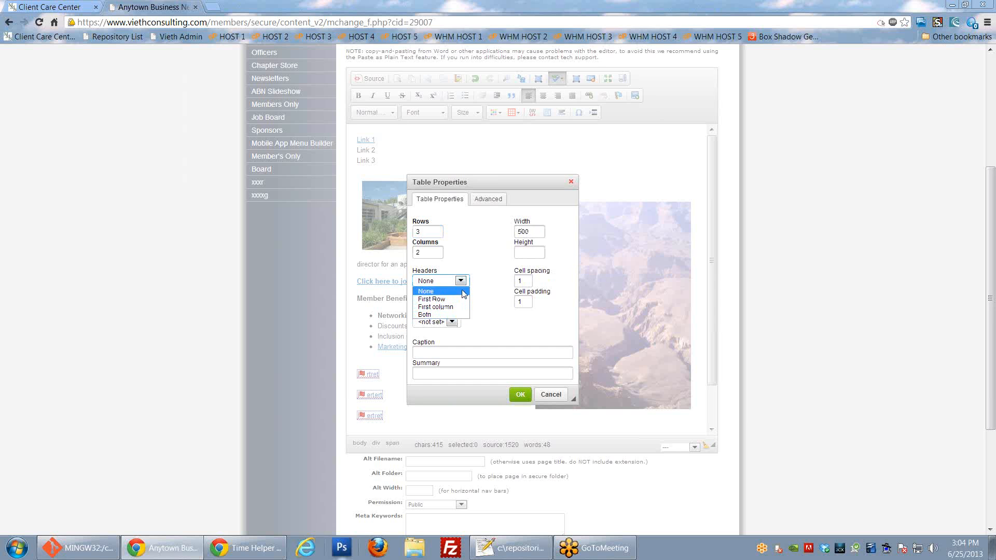
pyautogui.click(463, 292)
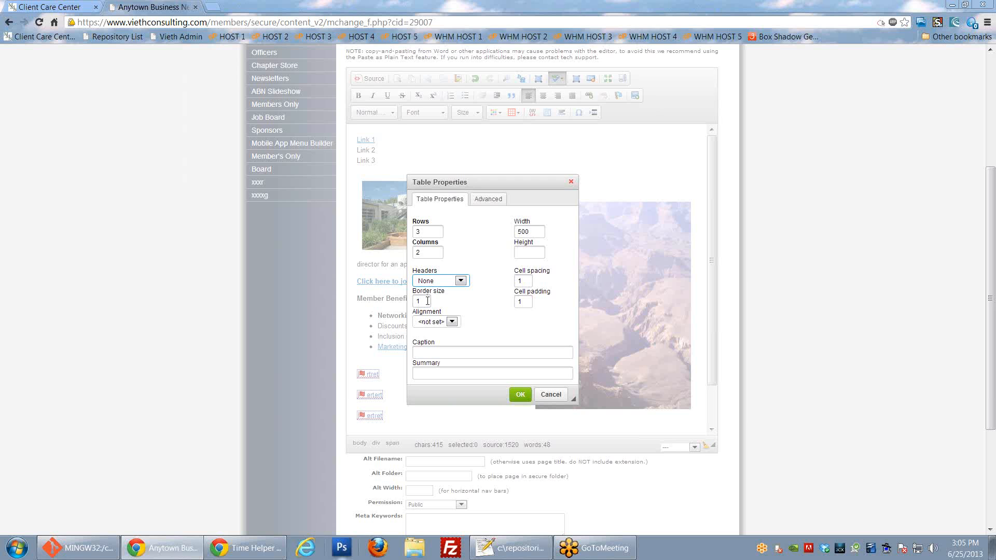
pyautogui.click(428, 300)
pyautogui.press('BackSpace')
pyautogui.write('0')
pyautogui.click(452, 322)
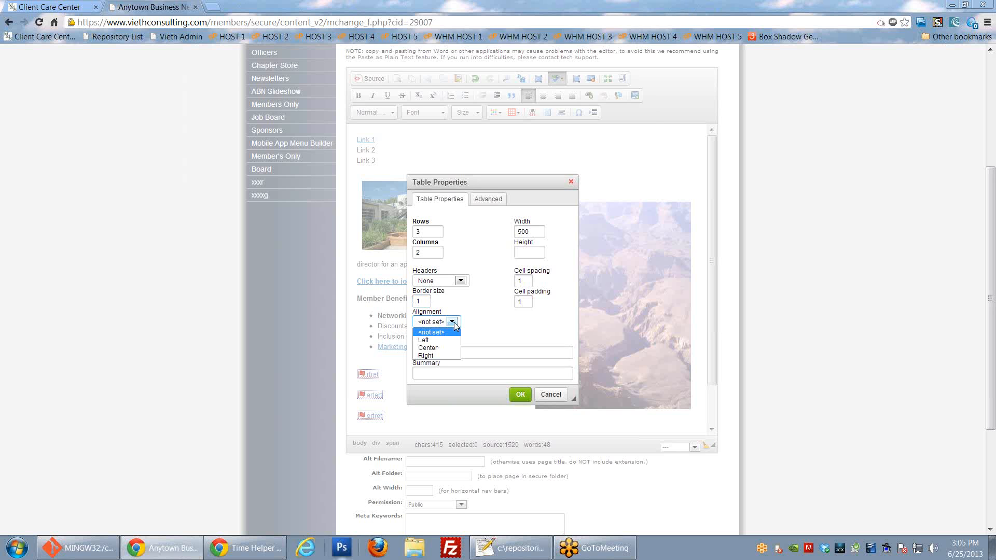
pyautogui.click(435, 348)
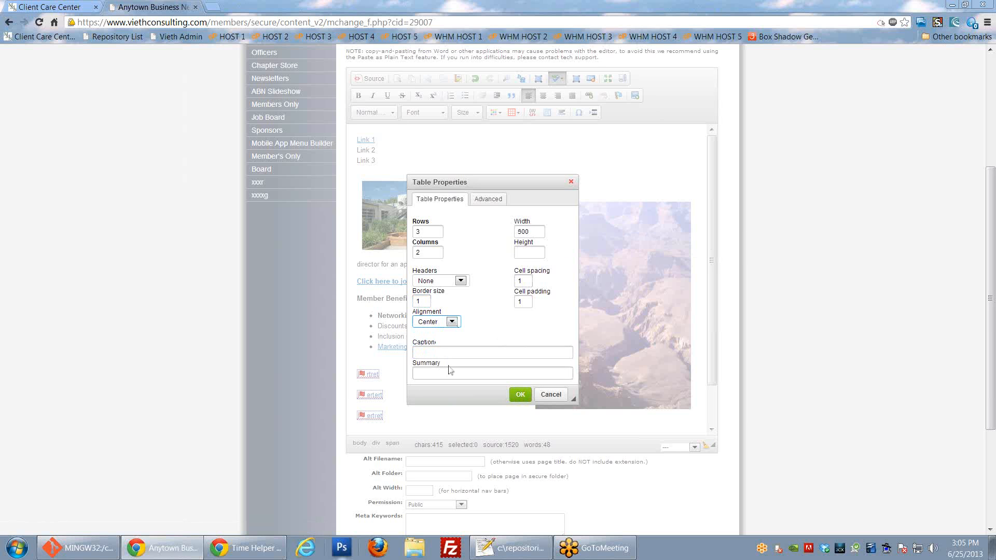
pyautogui.click(519, 395)
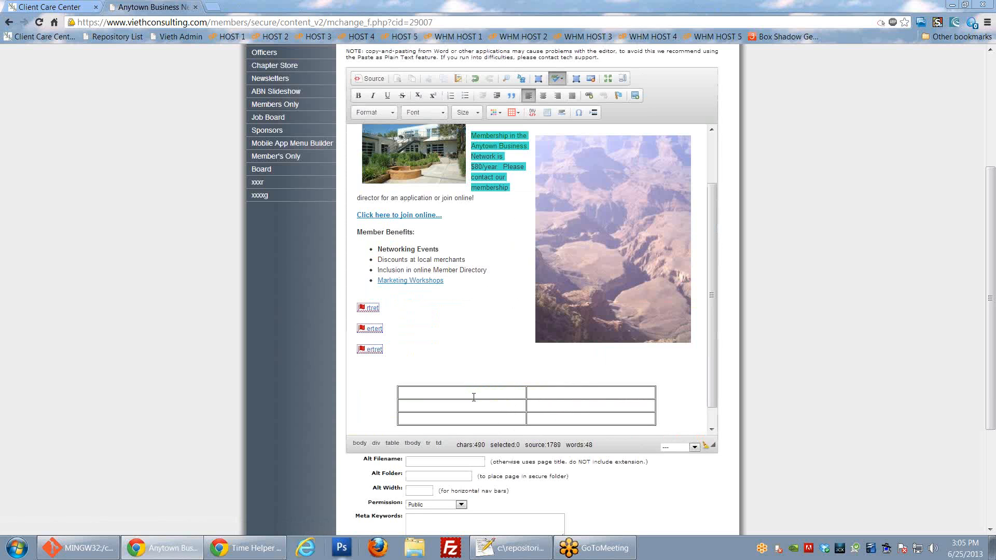
# Step: Type "the" in both first-row cells and "Bill" in both second-row cells
pyautogui.write('thethe')
pyautogui.press('Tab')
pyautogui.write('By')
pyautogui.press('BackSpace')
pyautogui.press('BackSpace')
pyautogui.press('BackSpace')
pyautogui.press('BackSpace')
pyautogui.press('BackSpace')
pyautogui.press('BackSpace')
pyautogui.press('BackSpace')
pyautogui.press('BackSpace')
pyautogui.press('BackSpace')
pyautogui.click(534, 405)
pyautogui.write('Bill')
# Step: Insert a blank row after the "the" row
pyautogui.rightClick(554, 393)
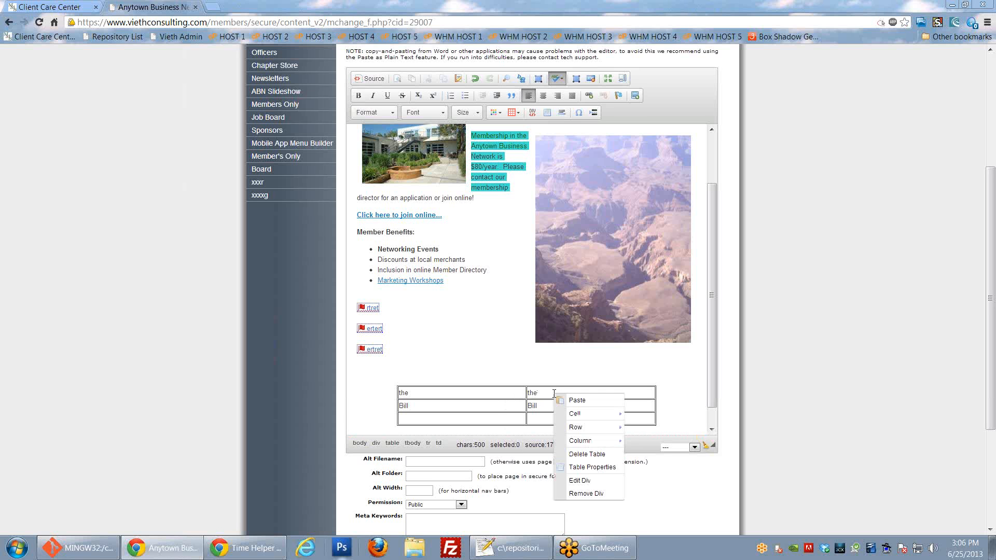
pyautogui.moveTo(586, 429)
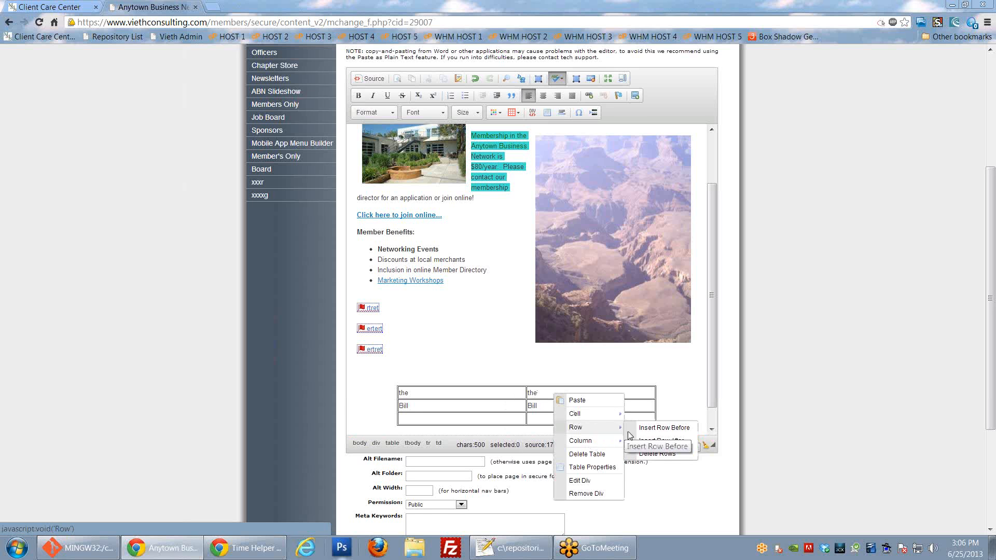
pyautogui.click(650, 440)
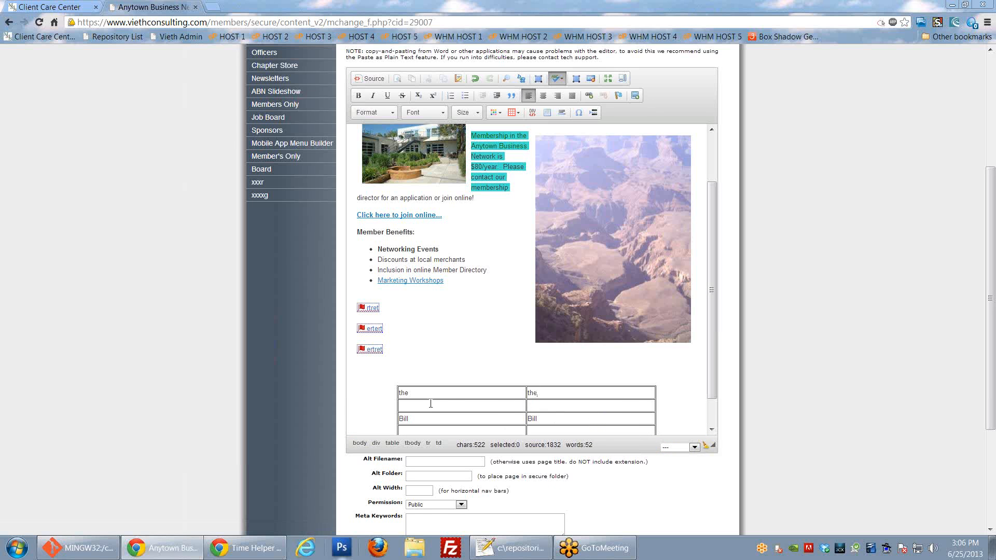
pyautogui.scroll(-1, 522, 411)
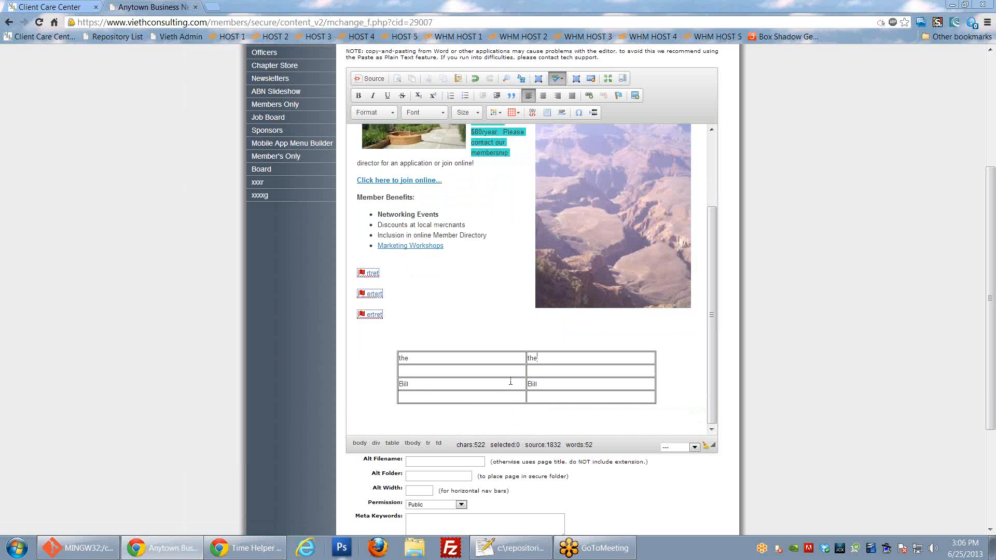
# Step: Set the first column's cell width to 10 pixels in Cell Properties
pyautogui.rightClick(560, 358)
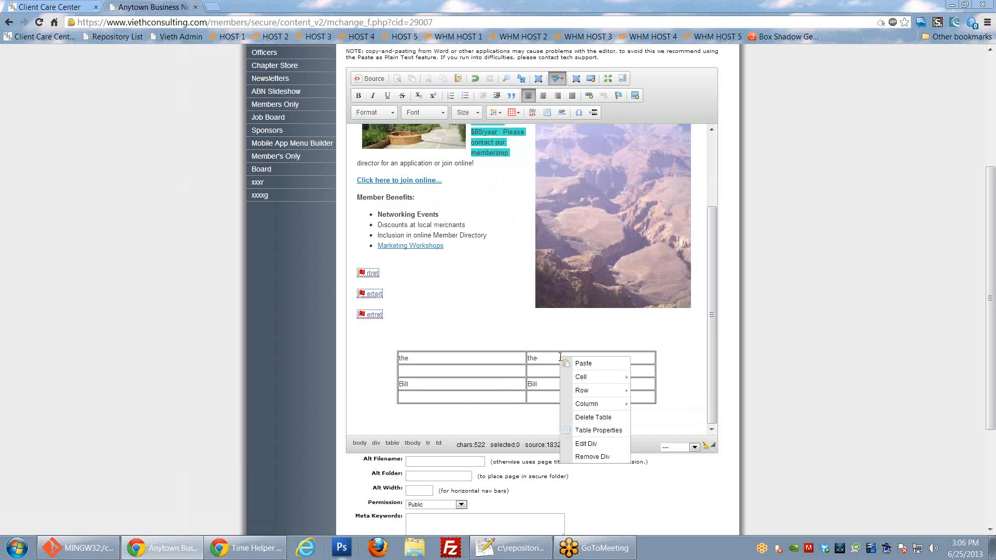
pyautogui.moveTo(592, 382)
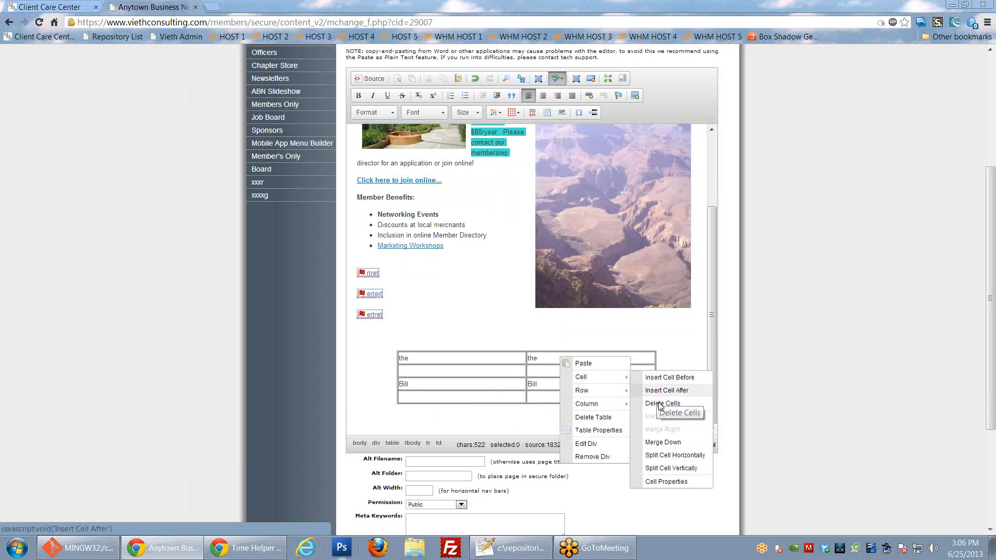
pyautogui.click(673, 481)
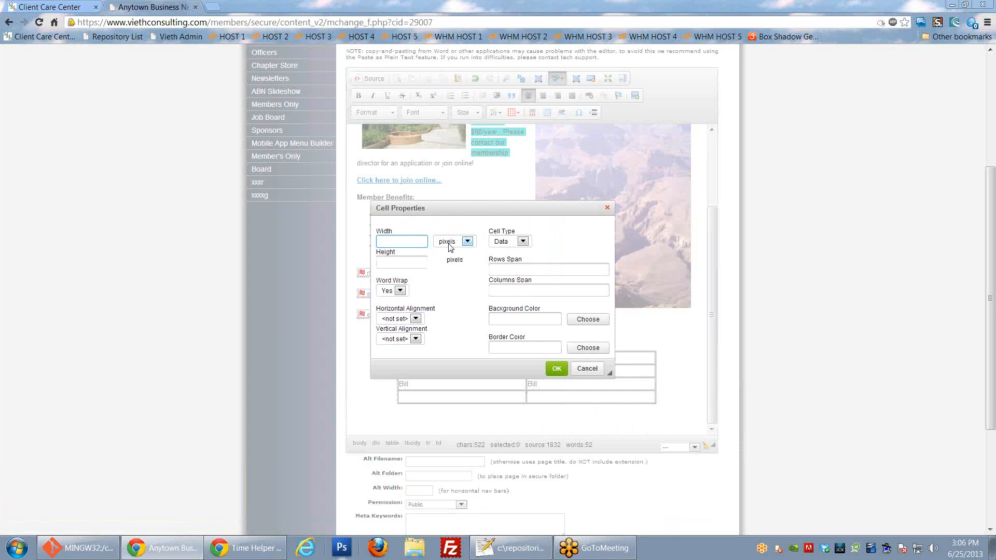
pyautogui.moveTo(490, 205); pyautogui.dragTo(257, 262)
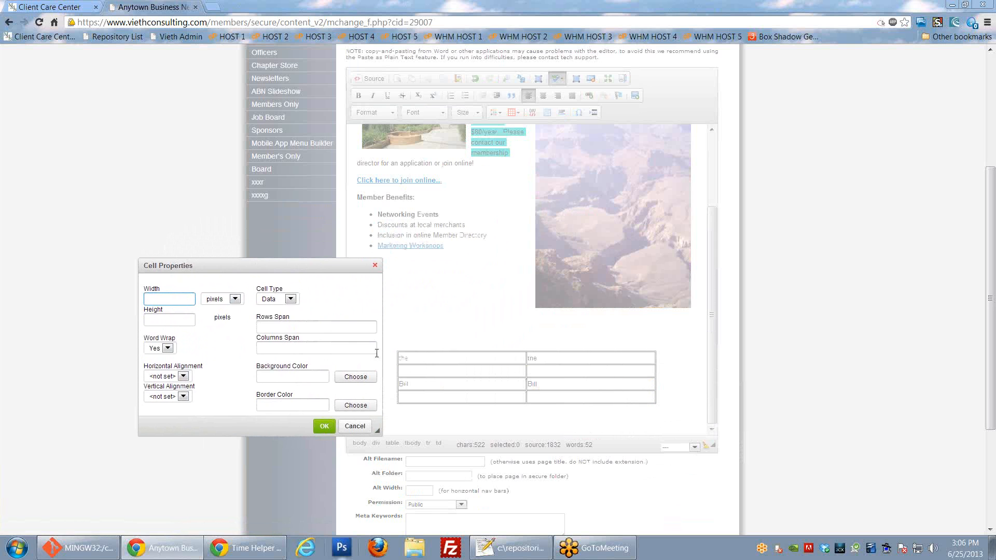
pyautogui.write('10')
pyautogui.click(326, 427)
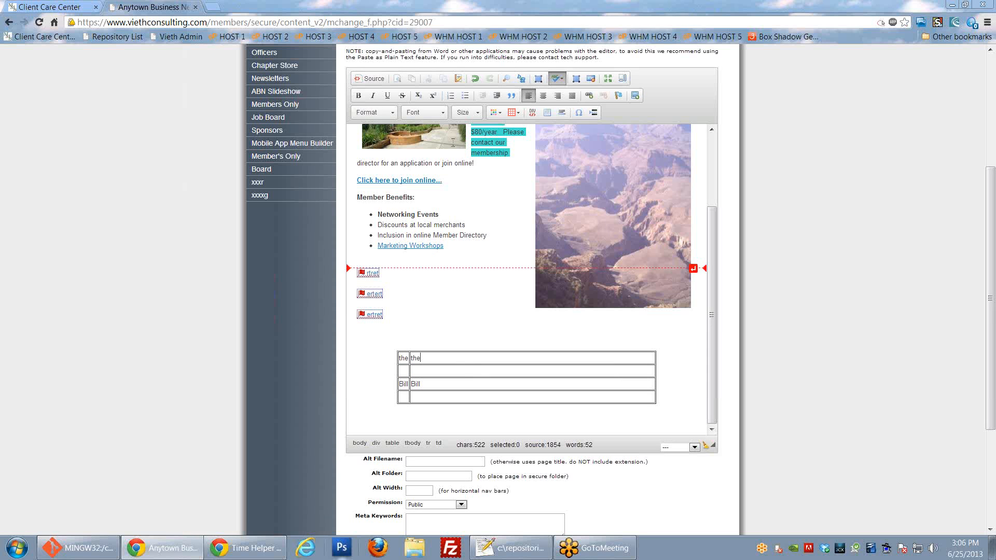
# Step: Insert a horizontal line above the table, then cancel the special character chooser
pyautogui.click(562, 114)
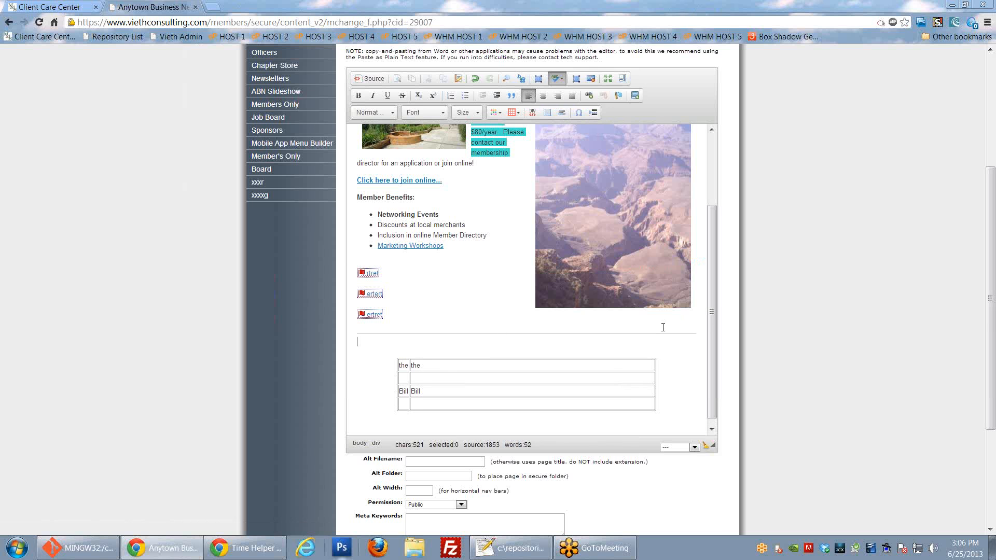
pyautogui.click(579, 113)
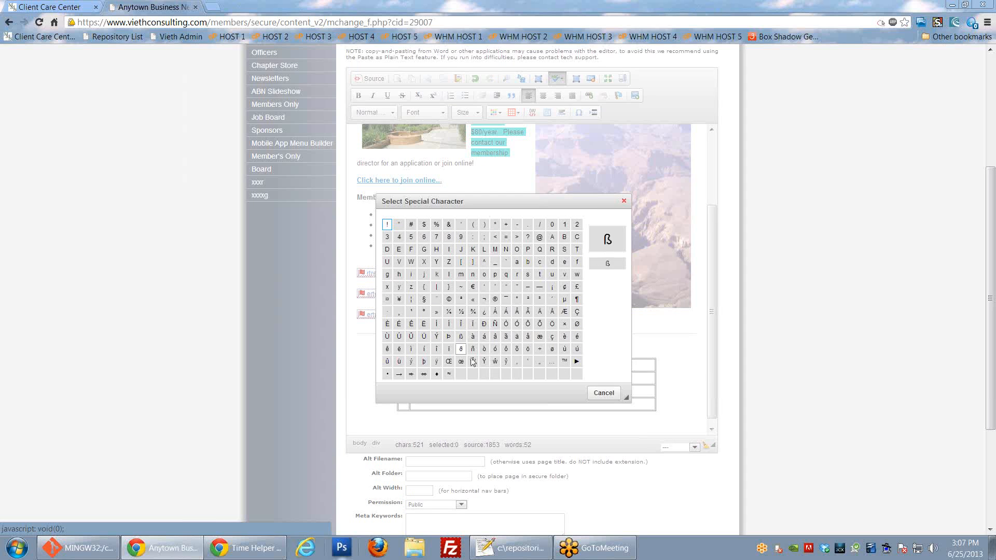
pyautogui.click(604, 392)
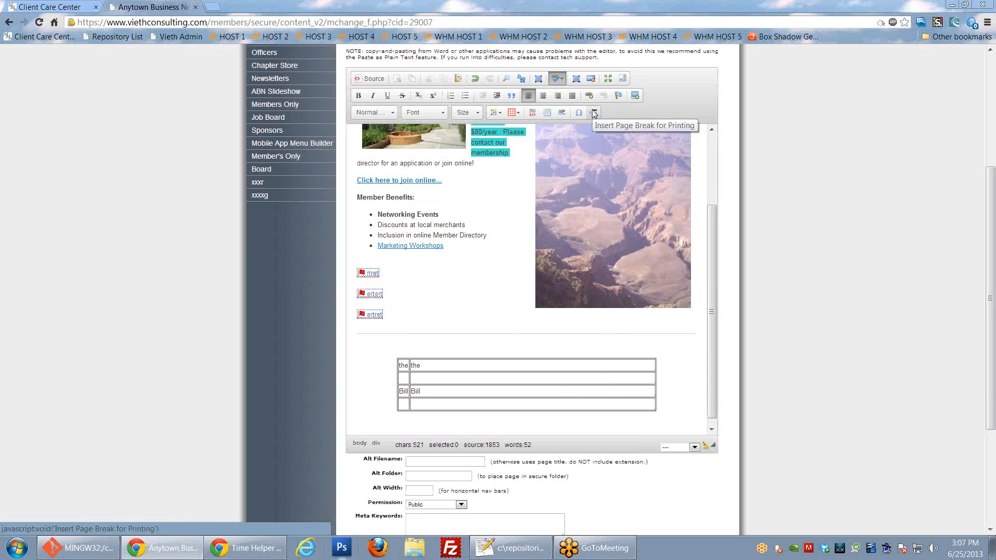
pyautogui.scroll(1, 648, 135)
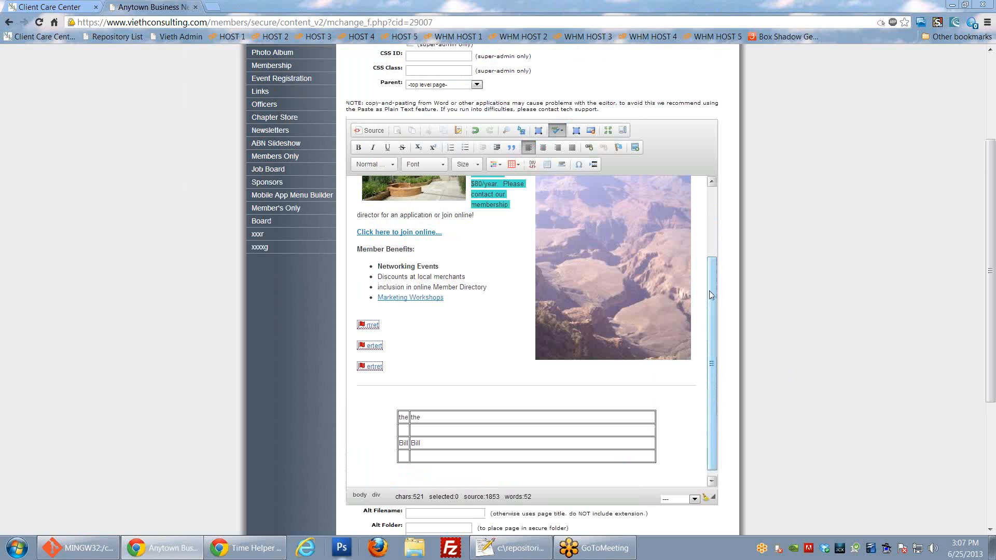